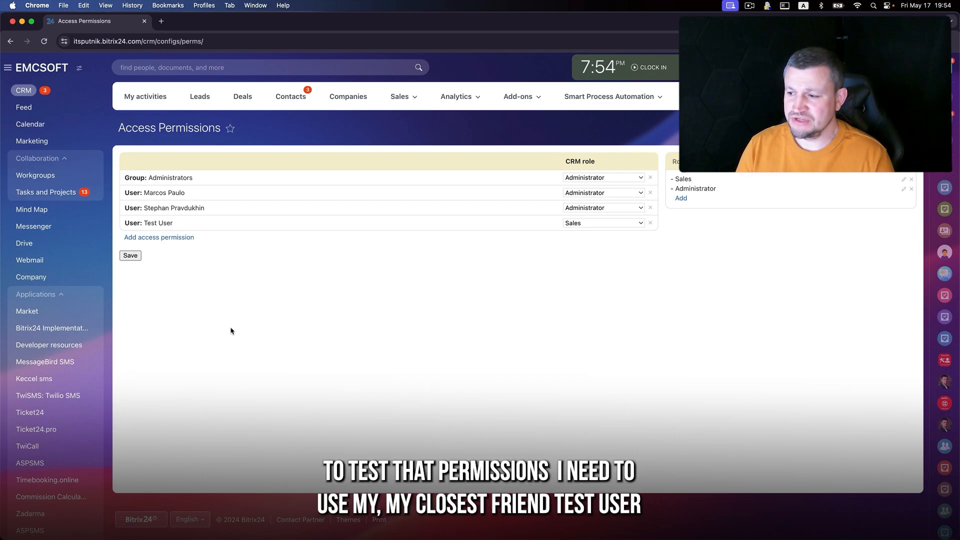
Collapse the main menu in the test user's Opera window, and return to the admin's Chrome window.
key("super+Tab")
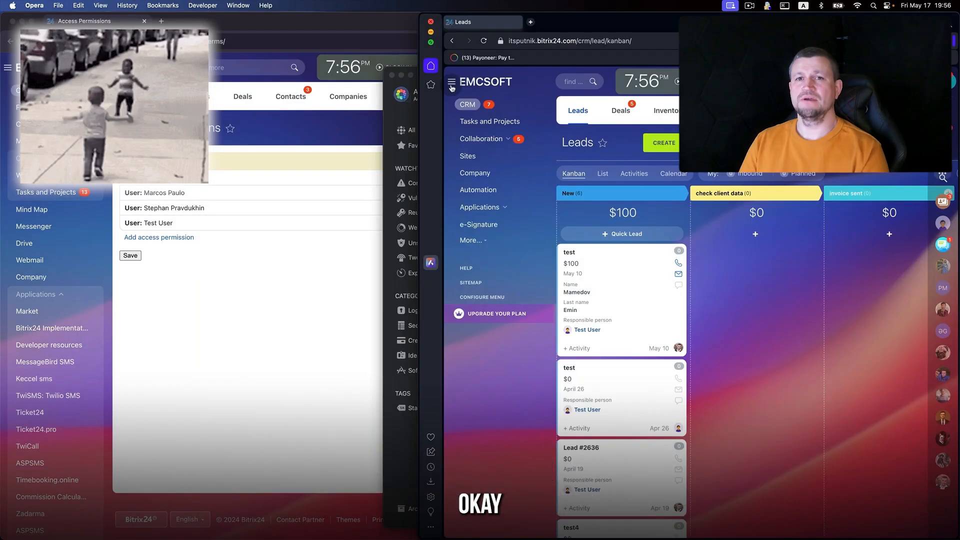
left_click(451, 85)
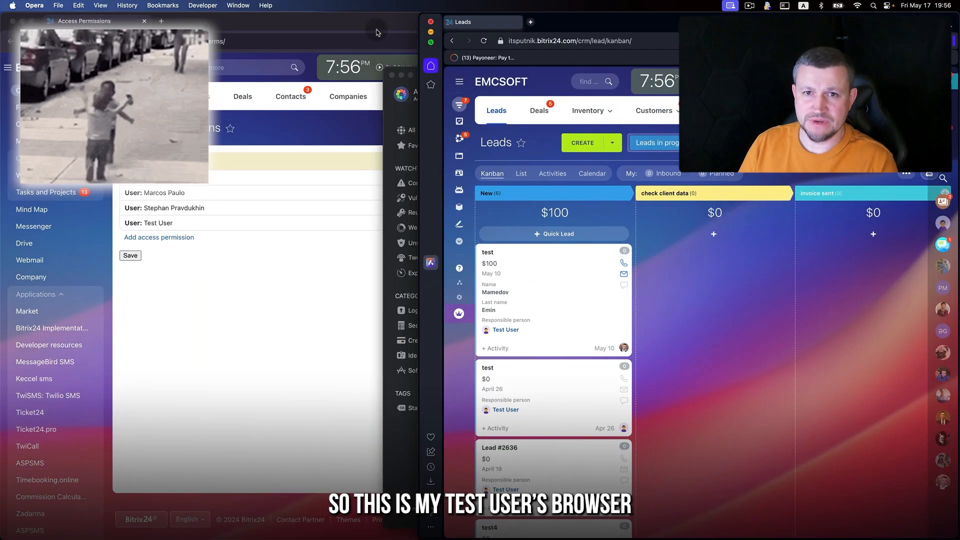
left_click(392, 76)
left_click(414, 193)
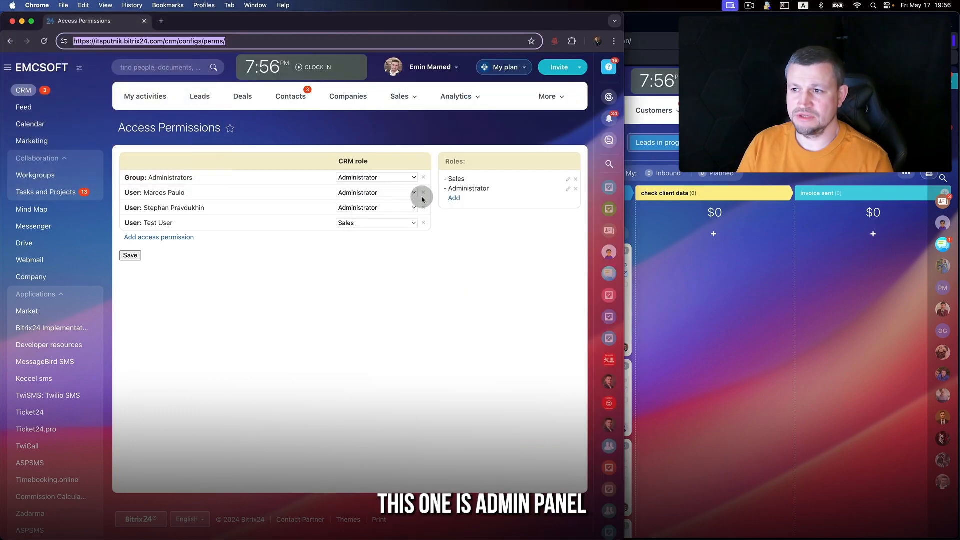
Remove the three individual users from the access permissions list, leaving only the Administrators group.
left_click(423, 193)
left_click(423, 193)
left_click(423, 193)
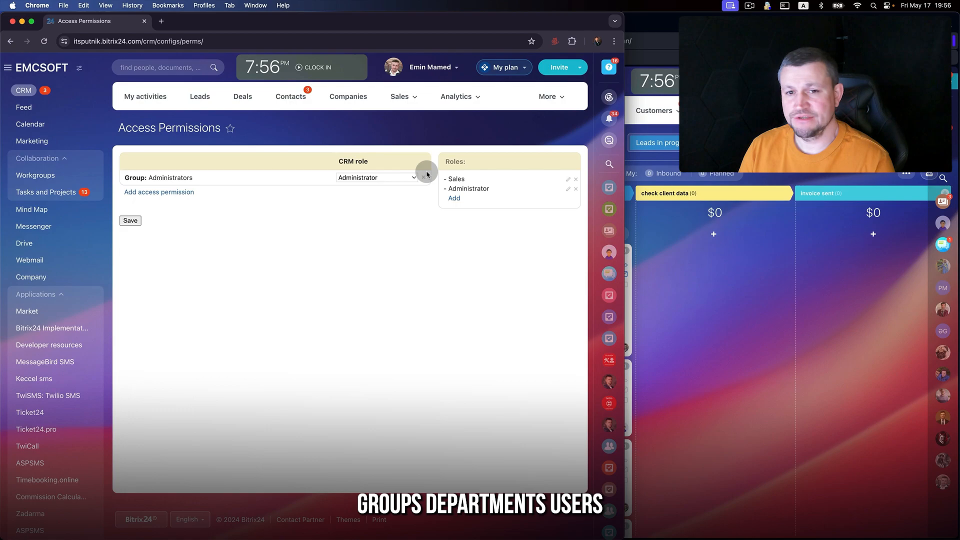
Open the Administrator role for editing and set its Contact export and import permissions to All.
left_click(569, 190)
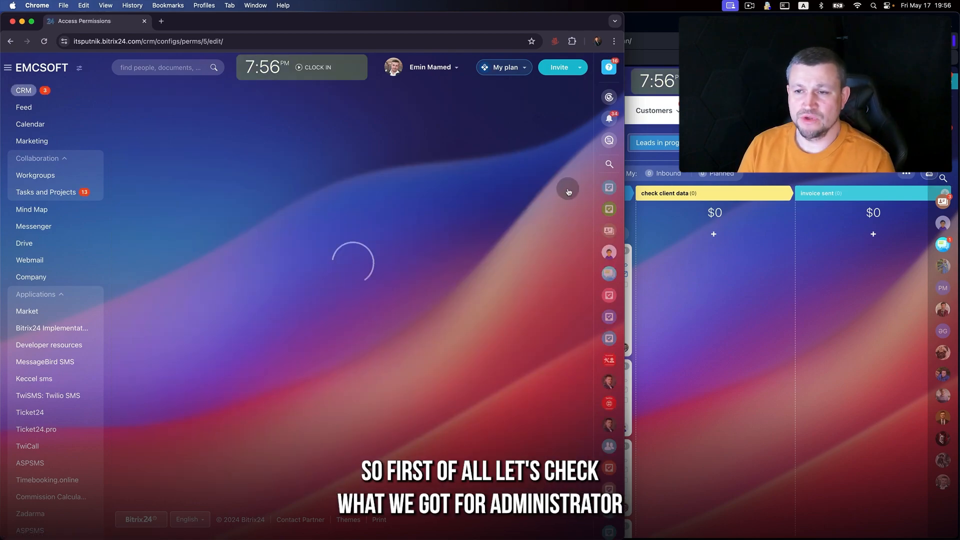
scroll(569, 280, "down", 3)
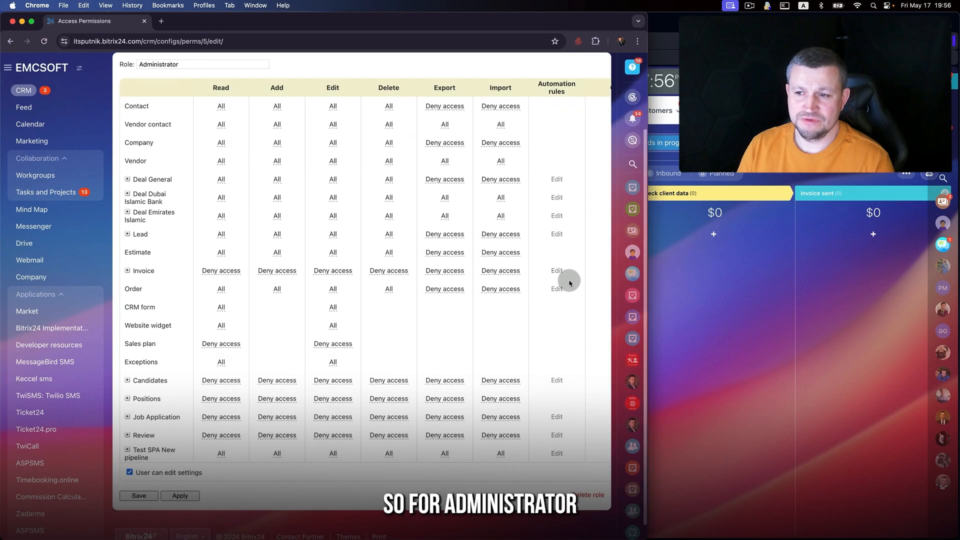
scroll(398, 298, "up", 3)
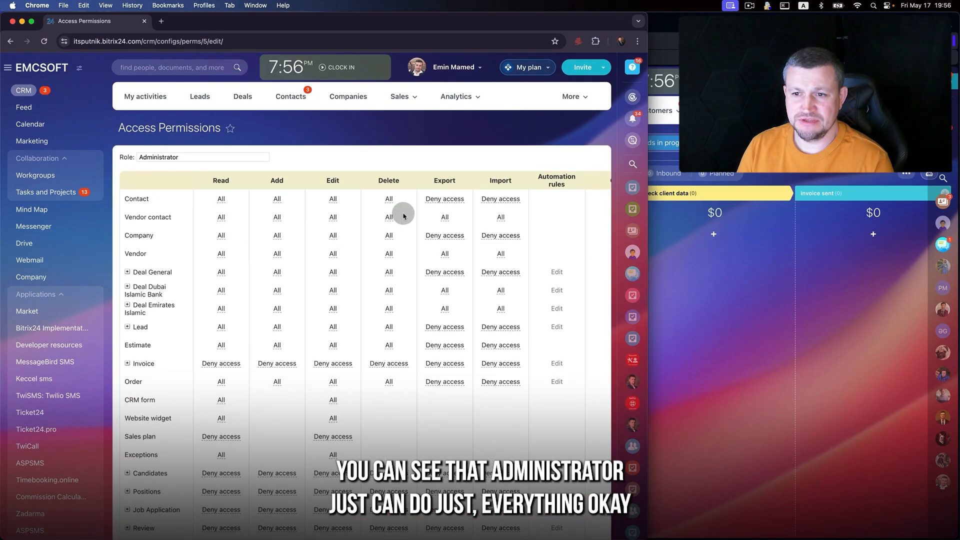
left_click(445, 198)
left_click(446, 198)
left_click(452, 251)
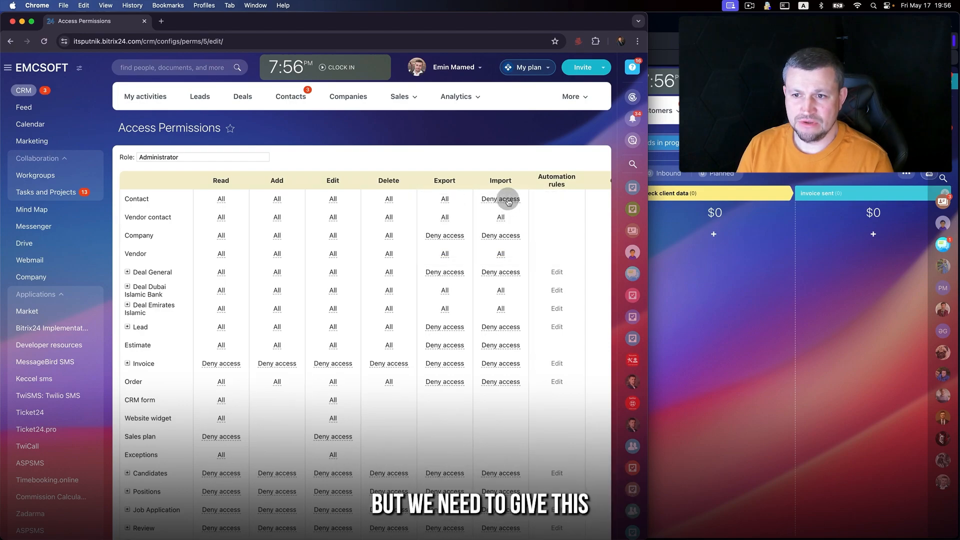
left_click(509, 201)
left_click(509, 201)
left_click(489, 250)
Set the remaining denied permissions of the Administrator role to All and save the role.
left_click(449, 244)
left_click(449, 244)
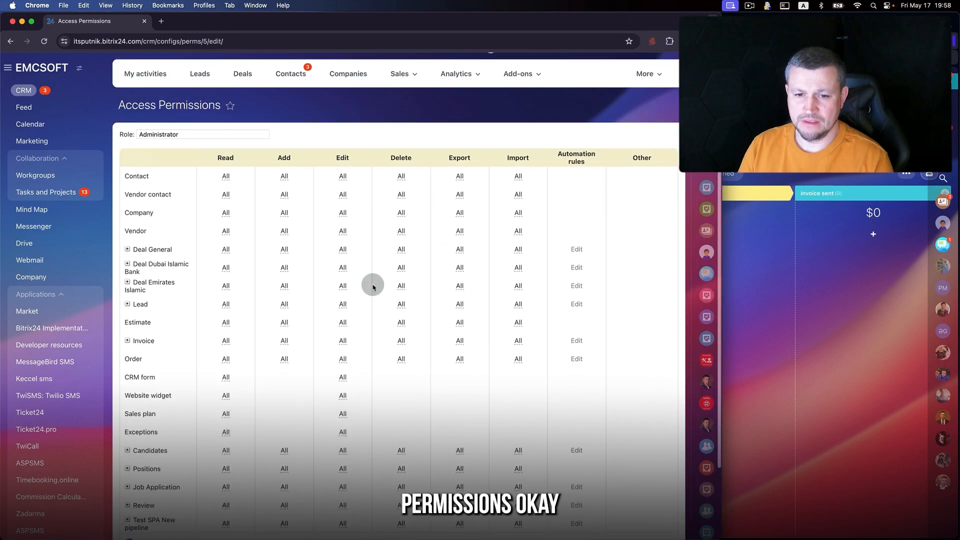
scroll(373, 286, "up", 1)
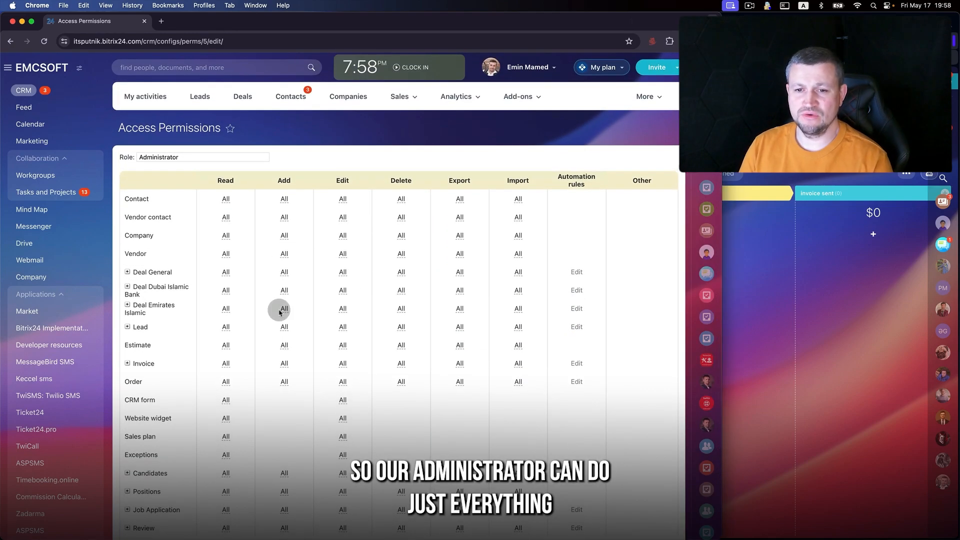
scroll(280, 312, "down", 4)
left_click(140, 479)
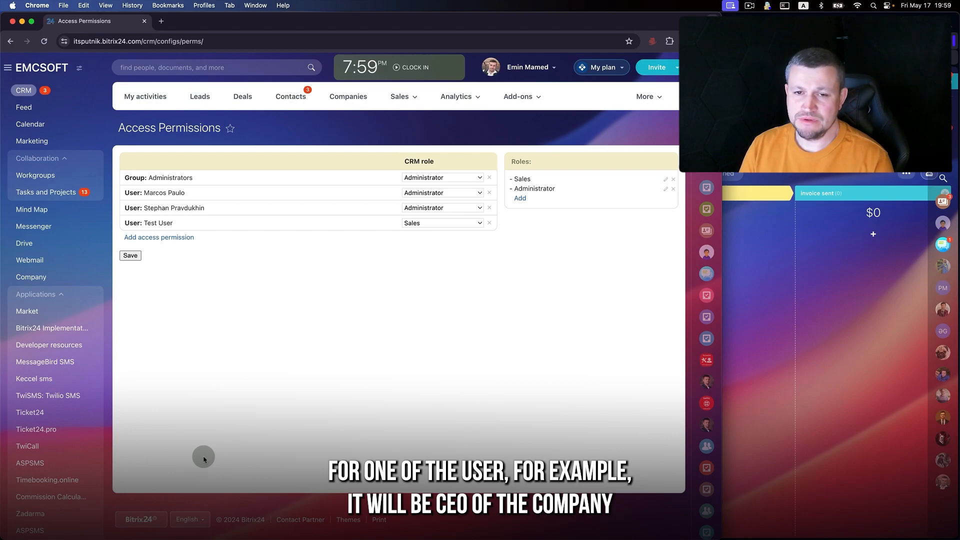
Remove all existing group and user entries from the access permissions list and delete the Sales role.
left_click(489, 194)
left_click(489, 194)
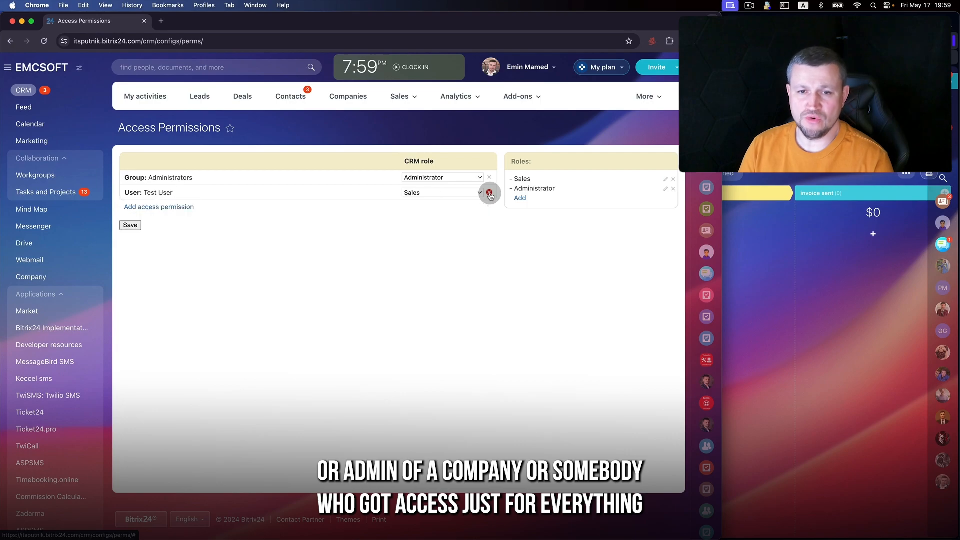
left_click(490, 193)
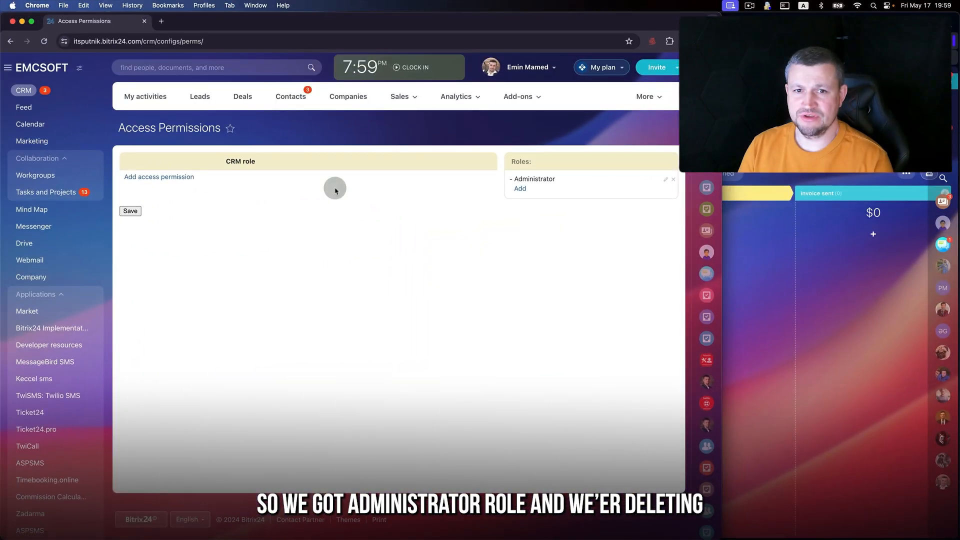
Add an access permission for the admin's own user with the Administrator role and save it.
left_click(181, 178)
left_click(183, 224)
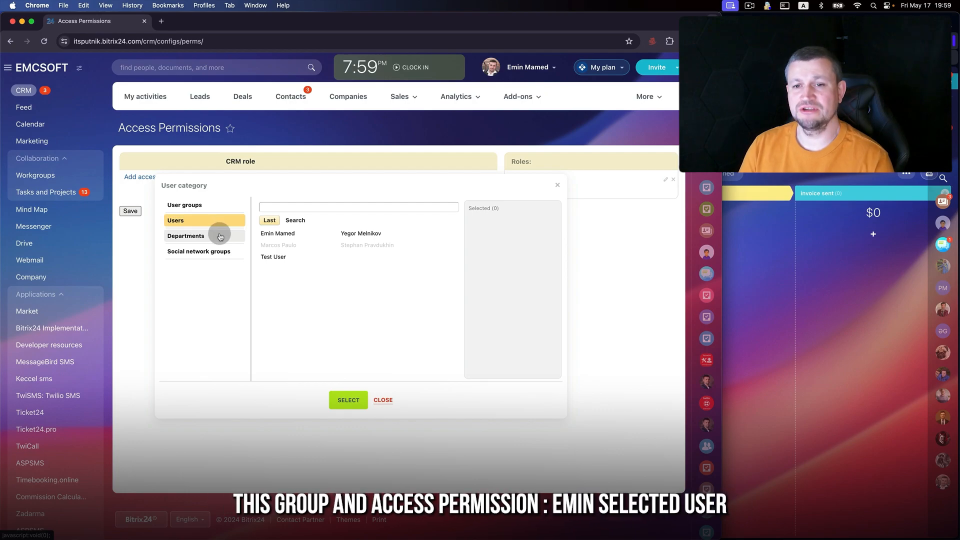
left_click(272, 235)
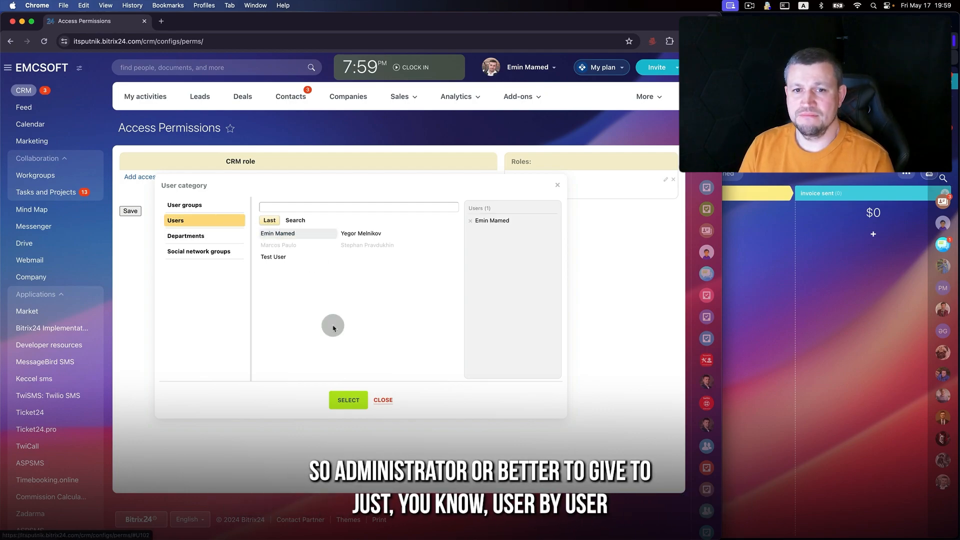
left_click(345, 403)
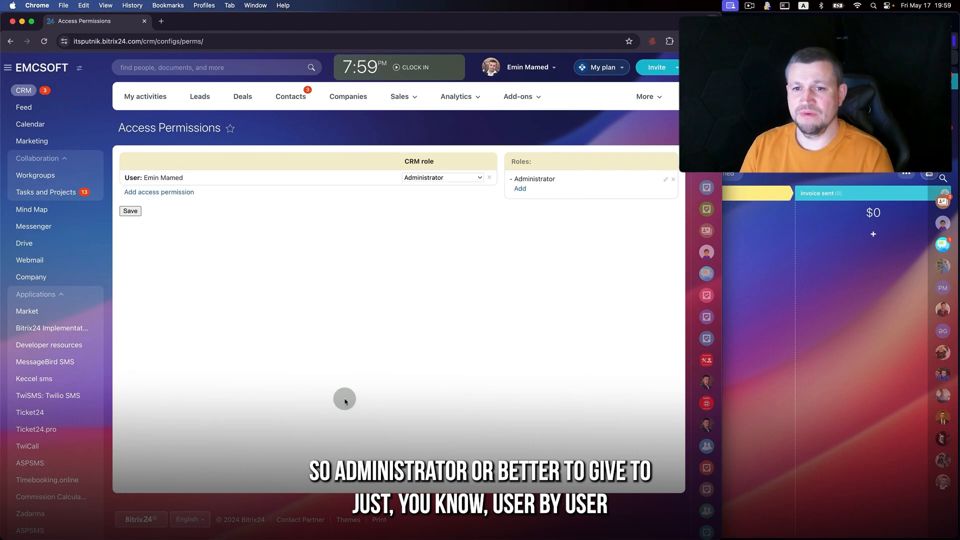
left_click(129, 211)
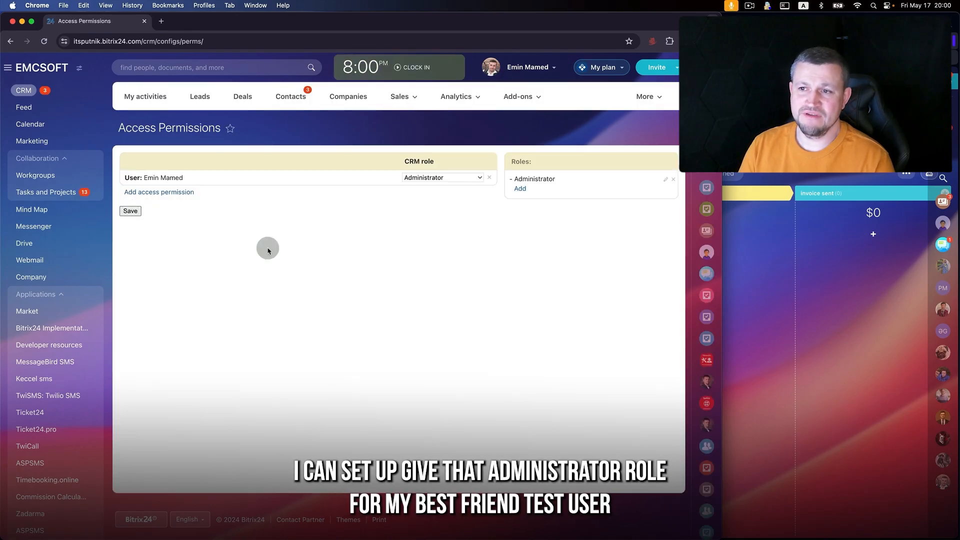
Find Test User by searching users for "test", add it with the Administrator role, and save the permissions.
left_click(169, 192)
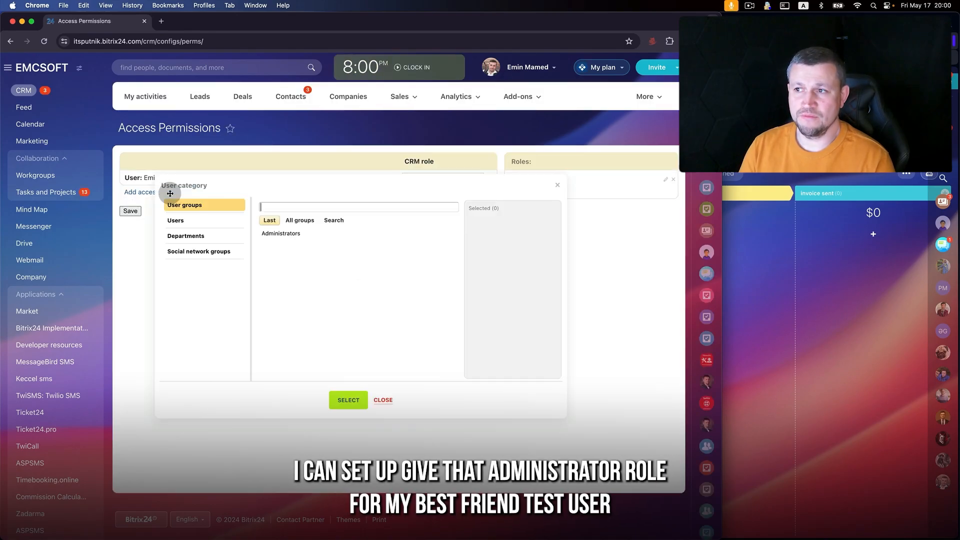
left_click(183, 220)
left_click(260, 206)
type("test")
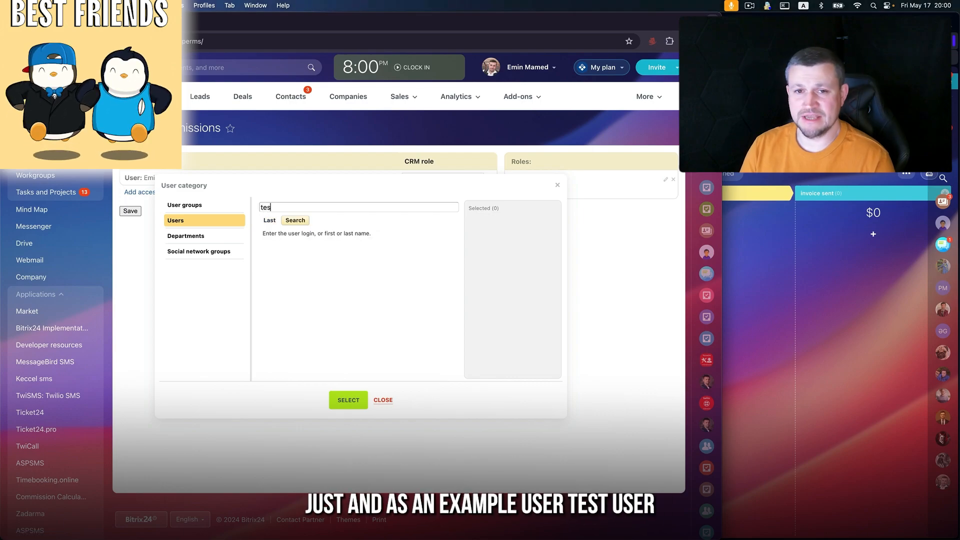
left_click(271, 233)
left_click(348, 400)
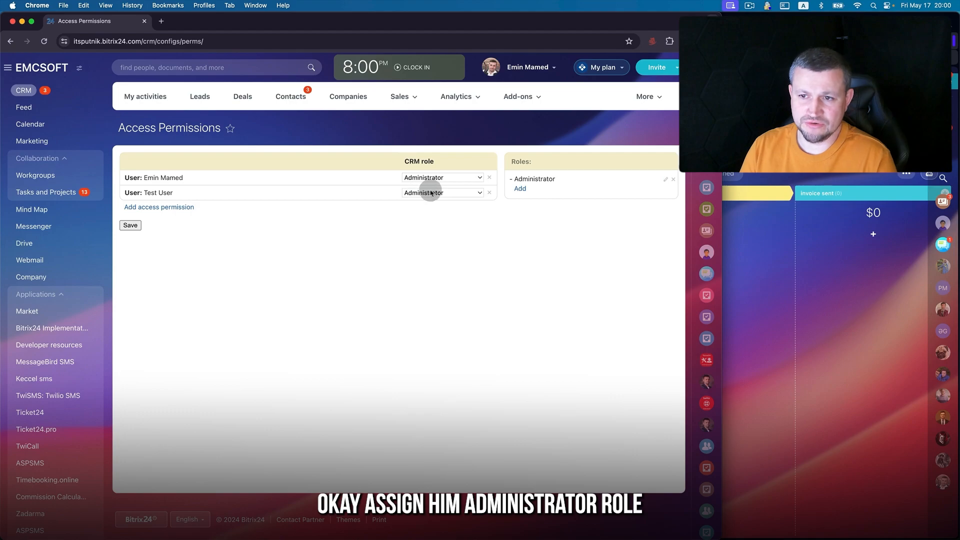
left_click(131, 225)
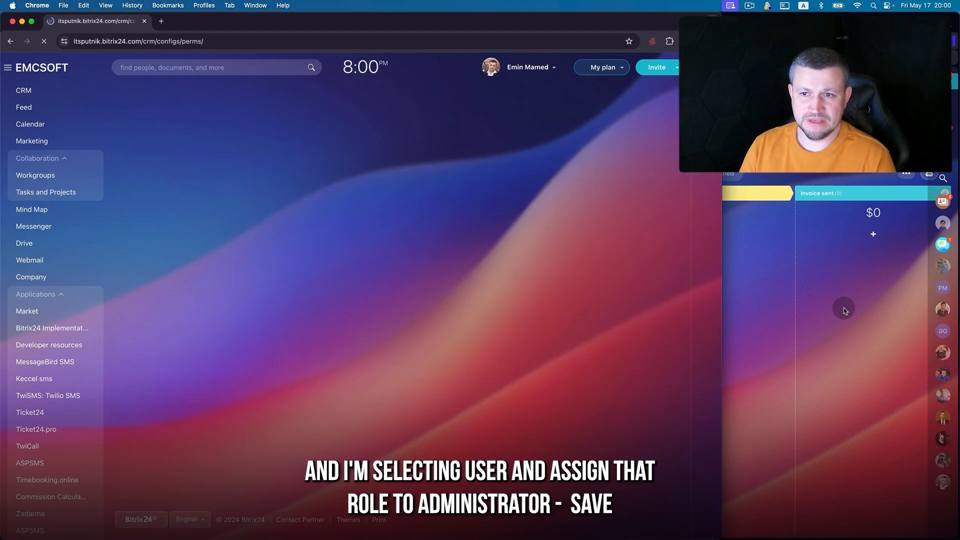
In the test user's Opera window, reload the leads, move a test lead to the check client data stage and open it.
left_click(844, 311)
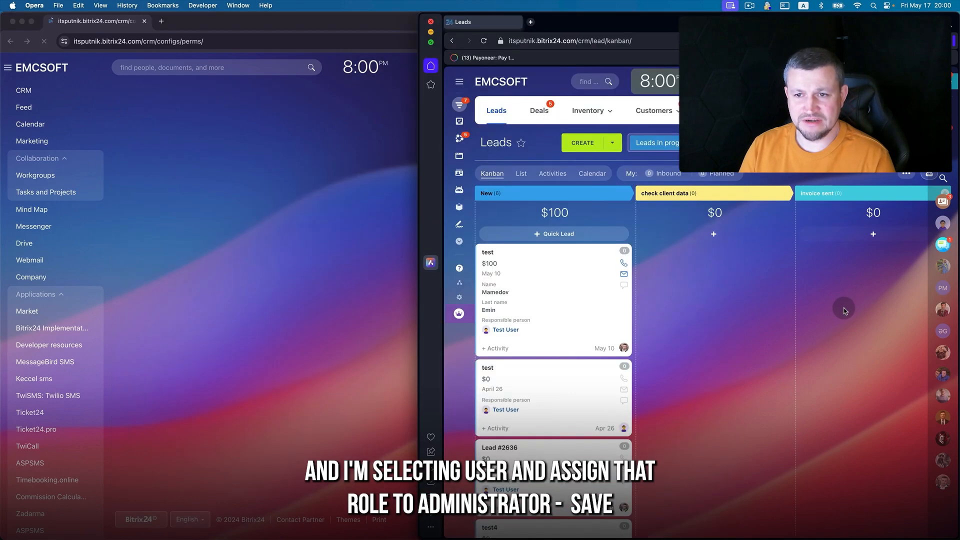
key("super+r")
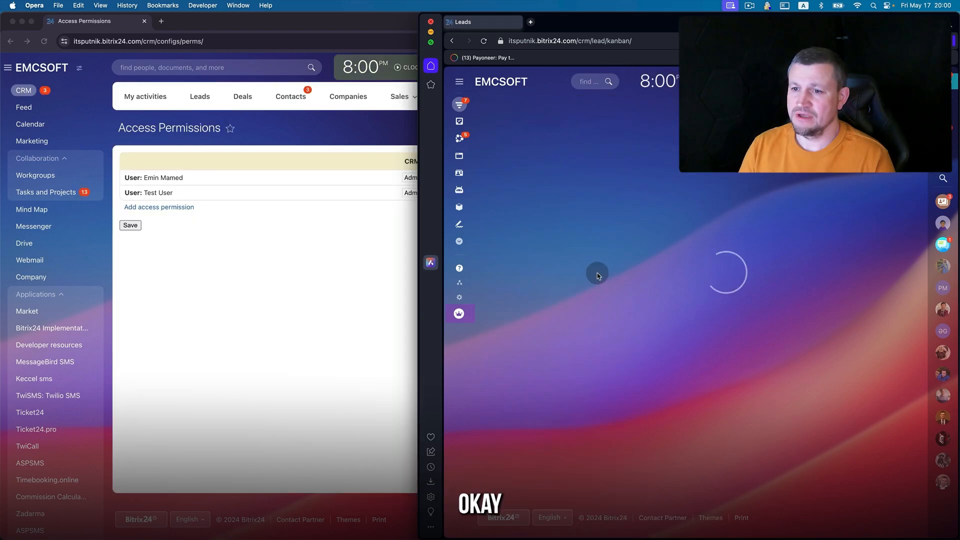
left_click_drag(502, 261, 525, 527)
left_click_drag(515, 261, 655, 253)
left_click(649, 252)
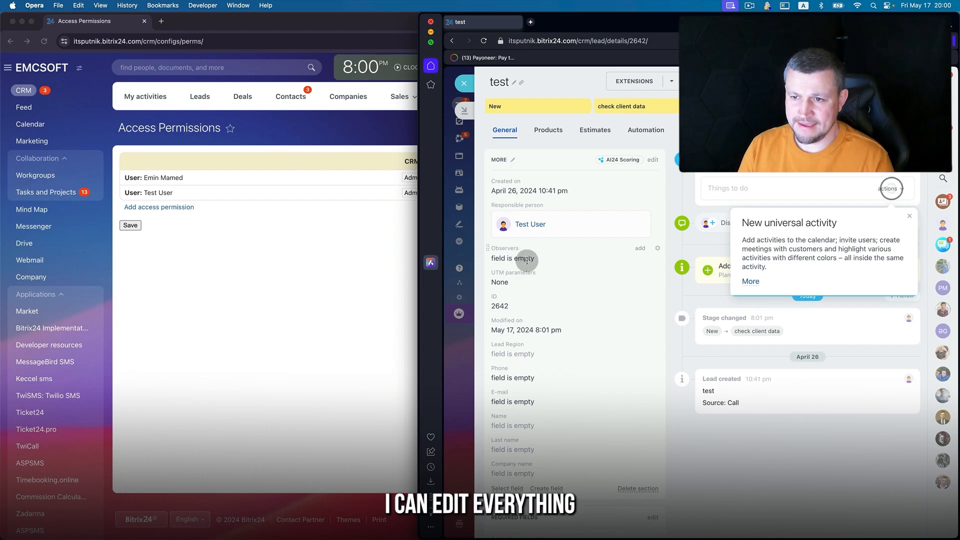
left_click(909, 216)
Return to the admin's Chrome window and open the Company Structure page in a new tab.
left_click(200, 294)
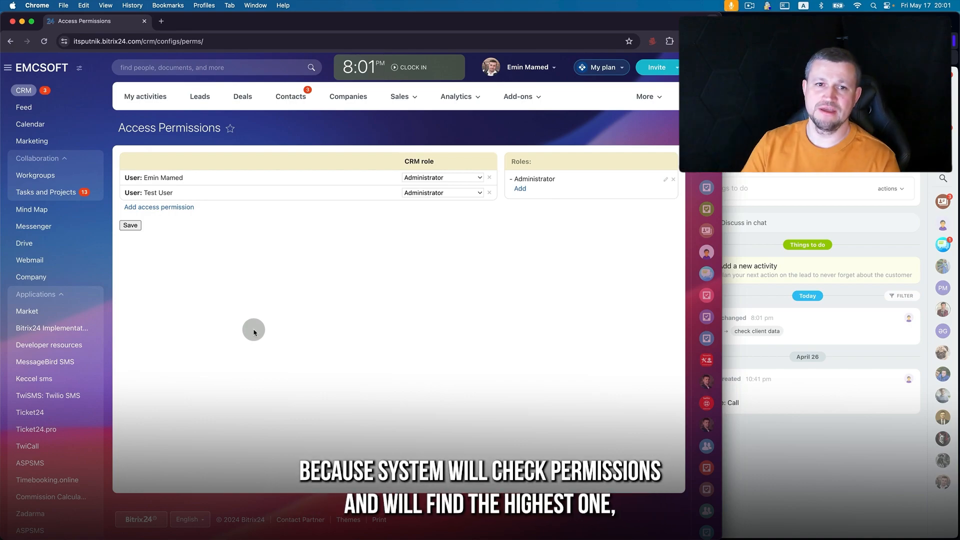
right_click(33, 274)
left_click(49, 281)
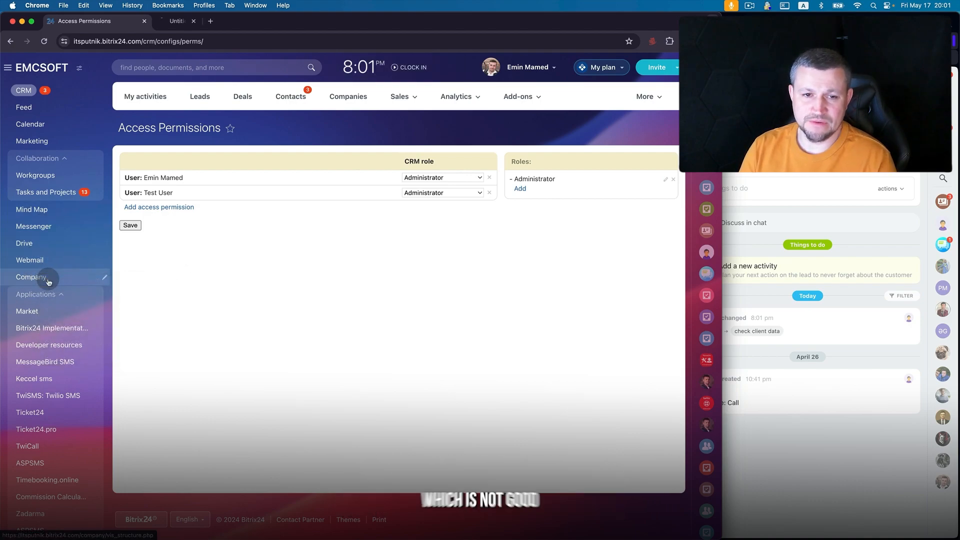
left_click(207, 22)
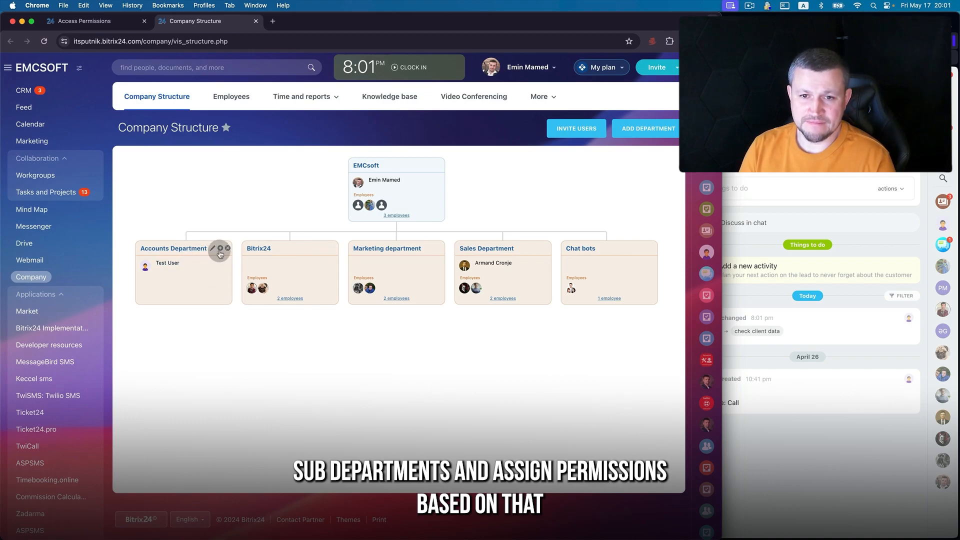
Add a department named "Accounting Subdepartment" under the Accounts Department.
left_click(221, 248)
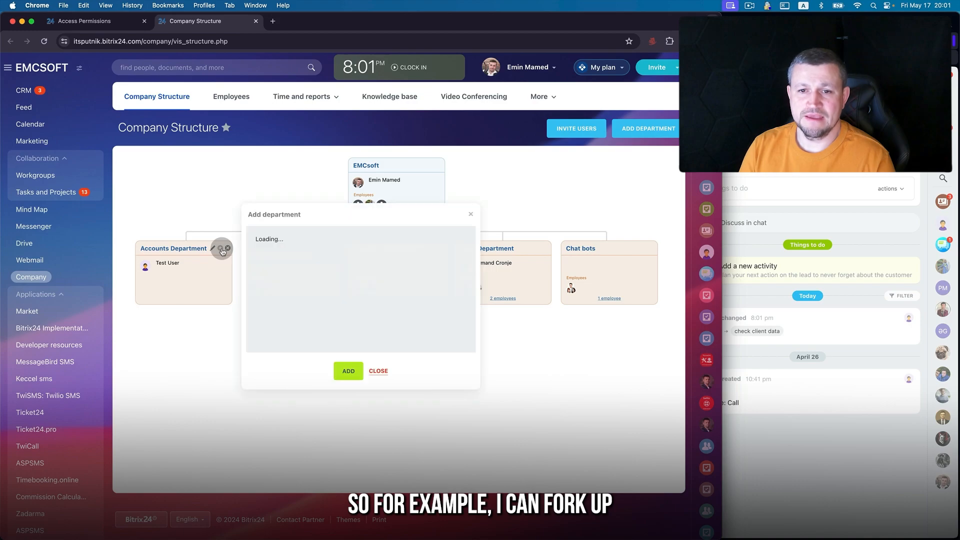
left_click(283, 257)
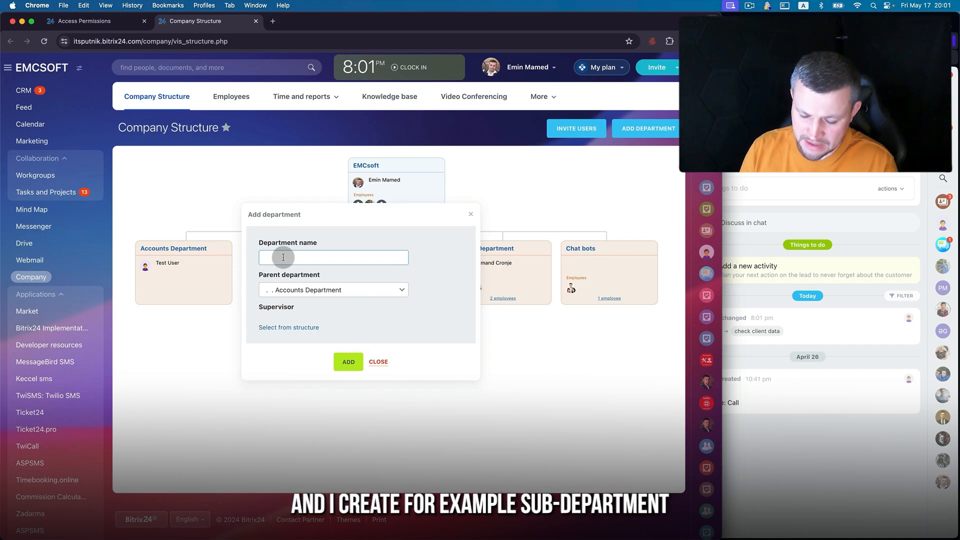
type("Sub")
type("Accountgin")
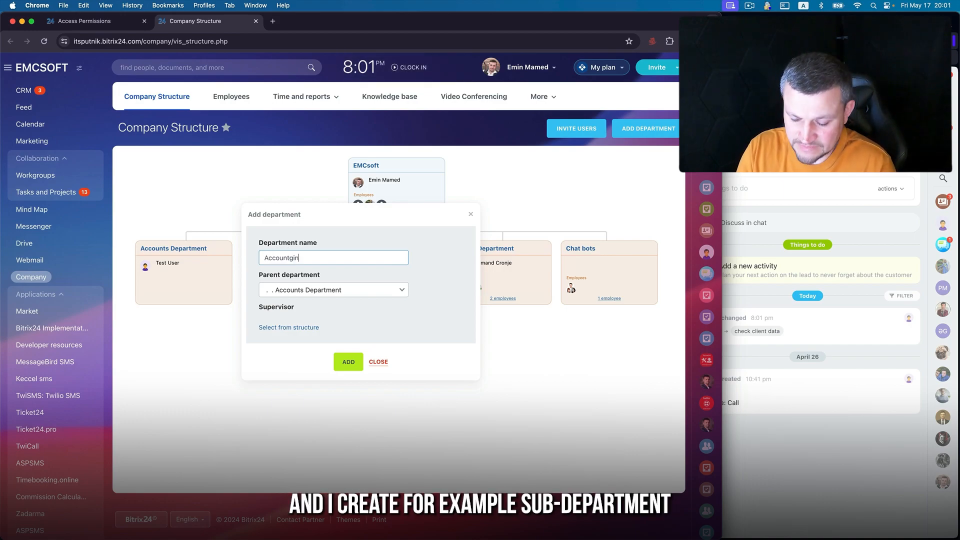
key("BackSpace")
key("BackSpace")
key("BackSpace")
type("ing Subdepartment")
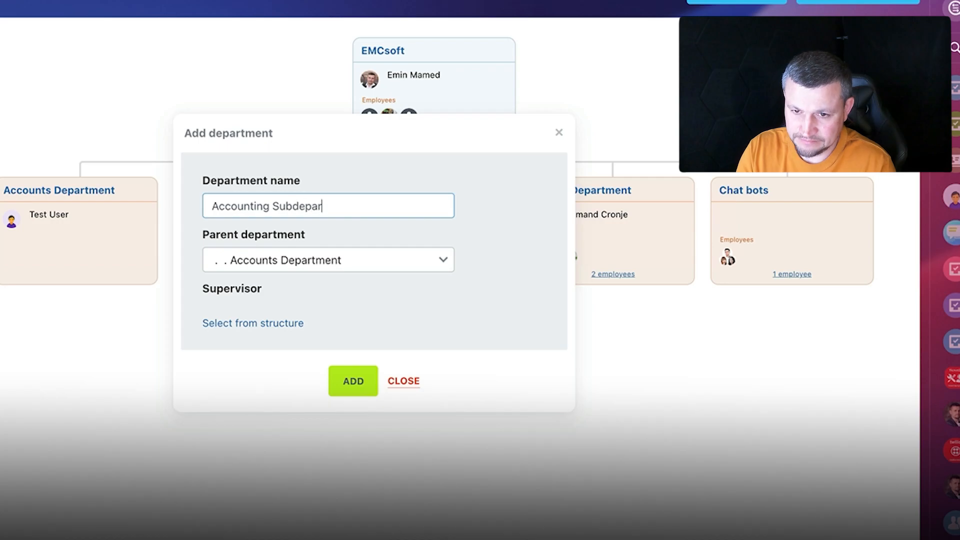
left_click(375, 381)
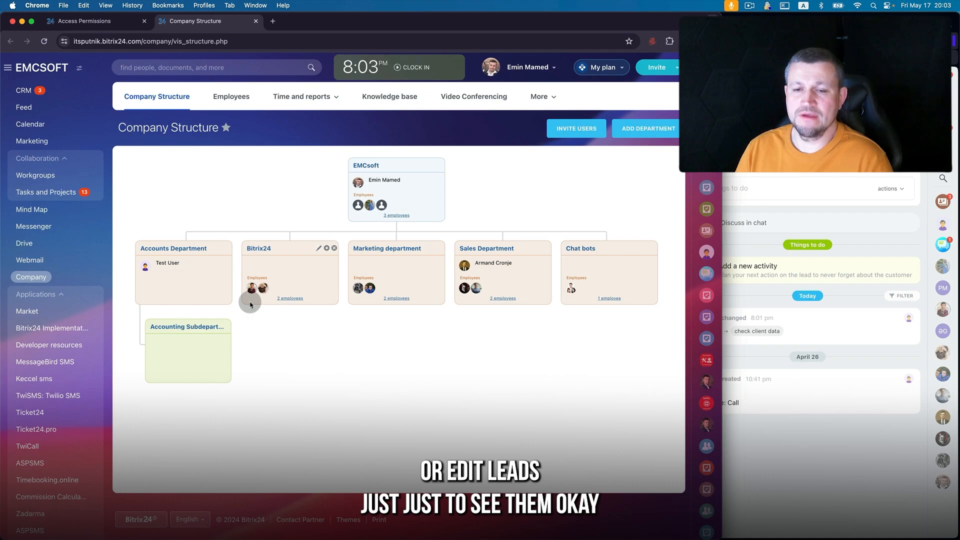
Switch to the test user's Opera window and view the Estimates section of the open test lead.
left_click(595, 144)
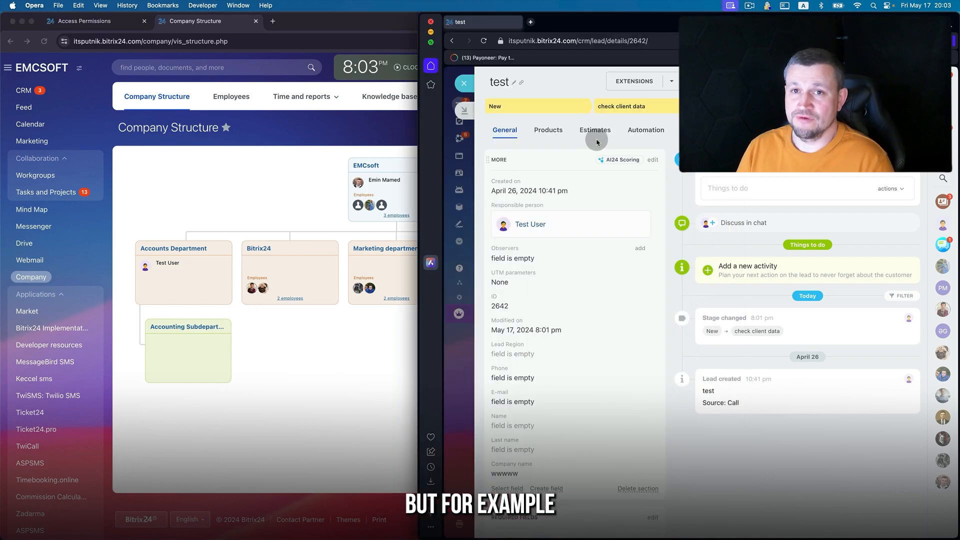
left_click(601, 136)
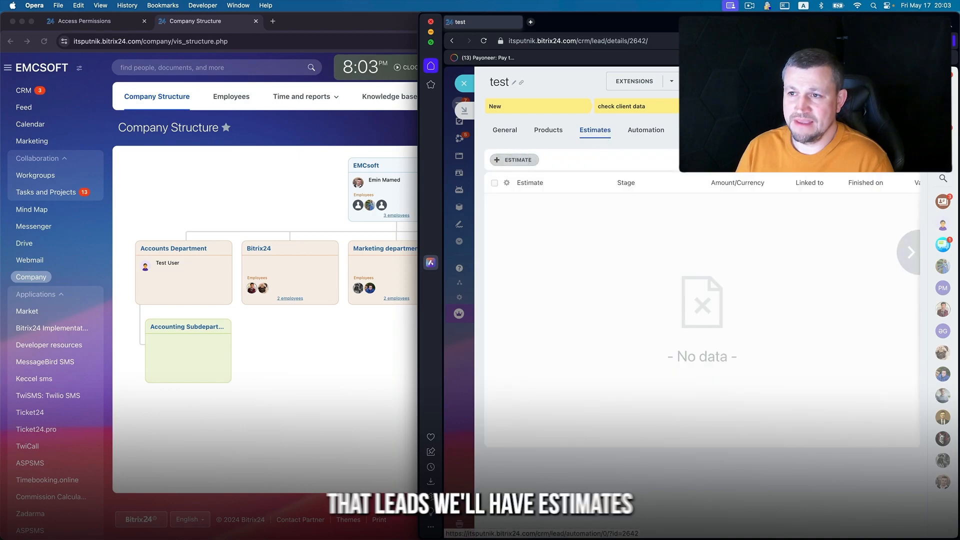
left_click(595, 131)
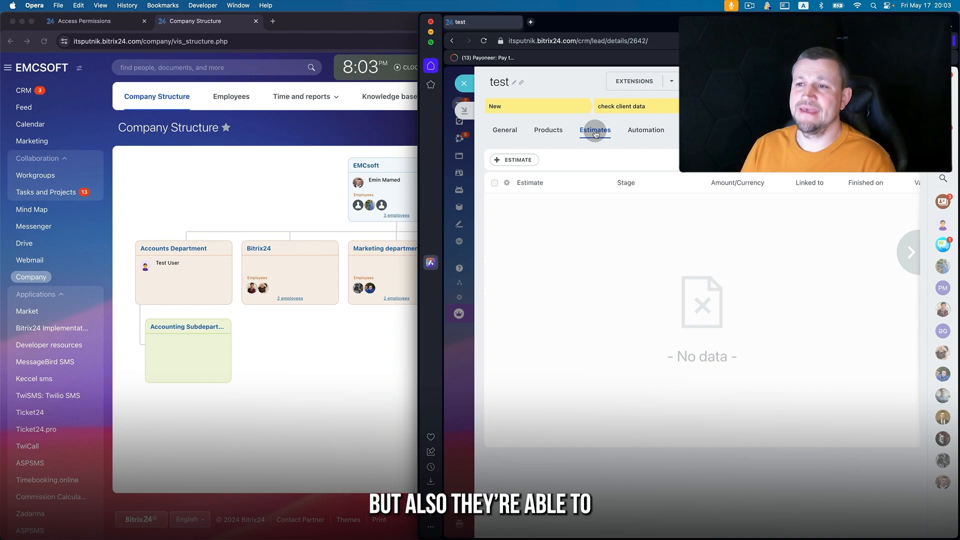
Close the test lead, return to Access Permissions in the admin's Chrome window and add a role named "Accounter".
left_click(462, 87)
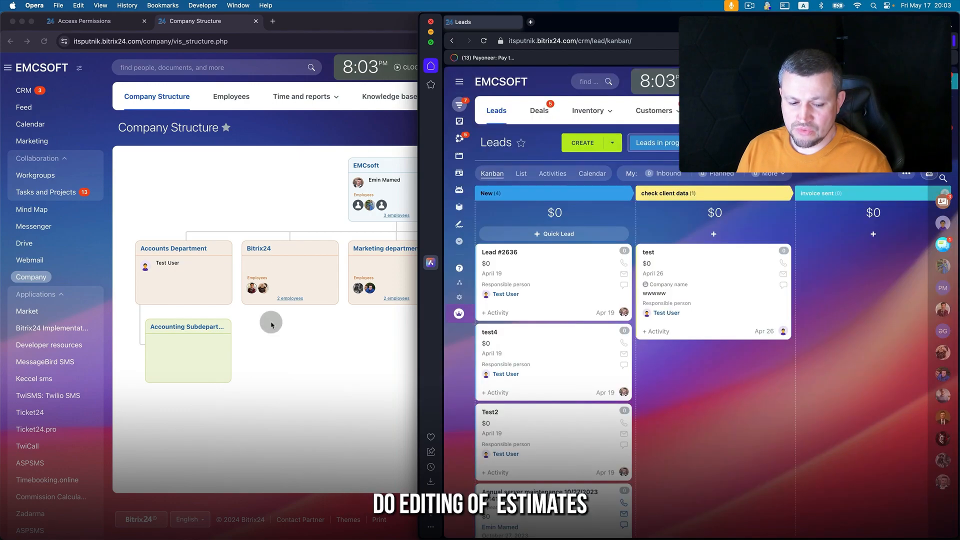
left_click(271, 323)
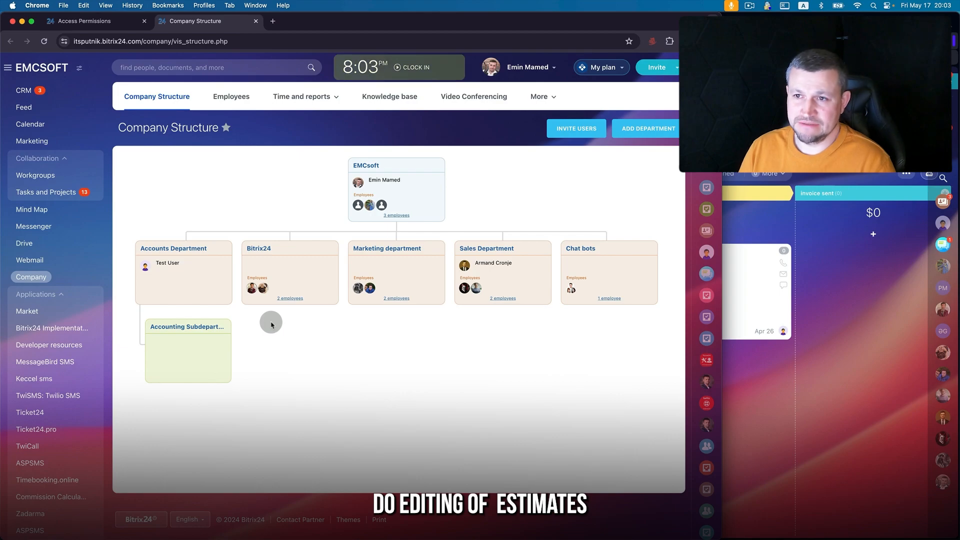
left_click(107, 22)
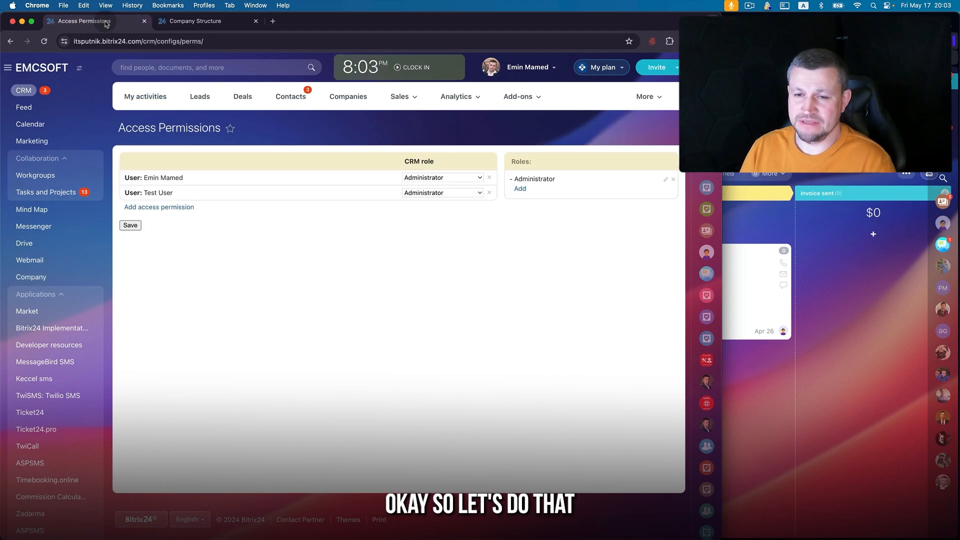
left_click(524, 190)
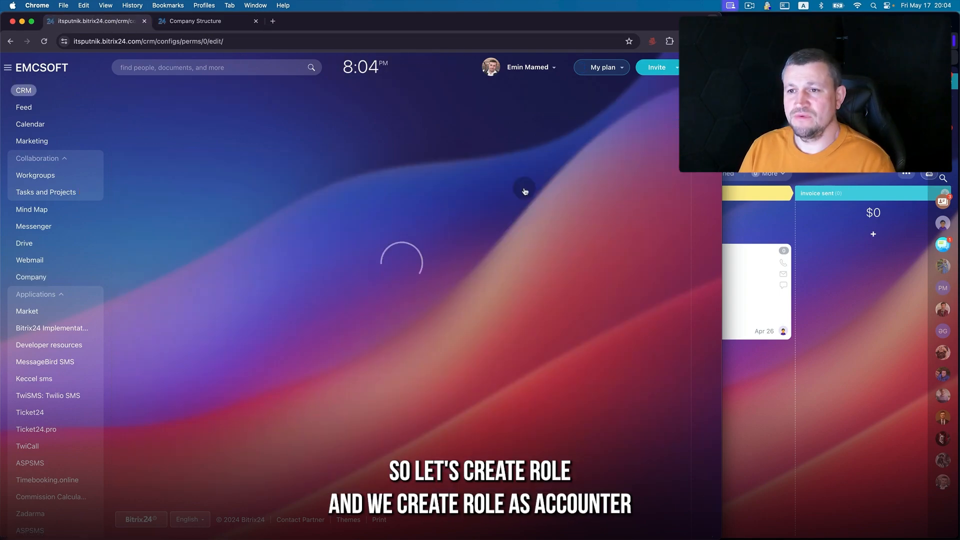
type("Accounter")
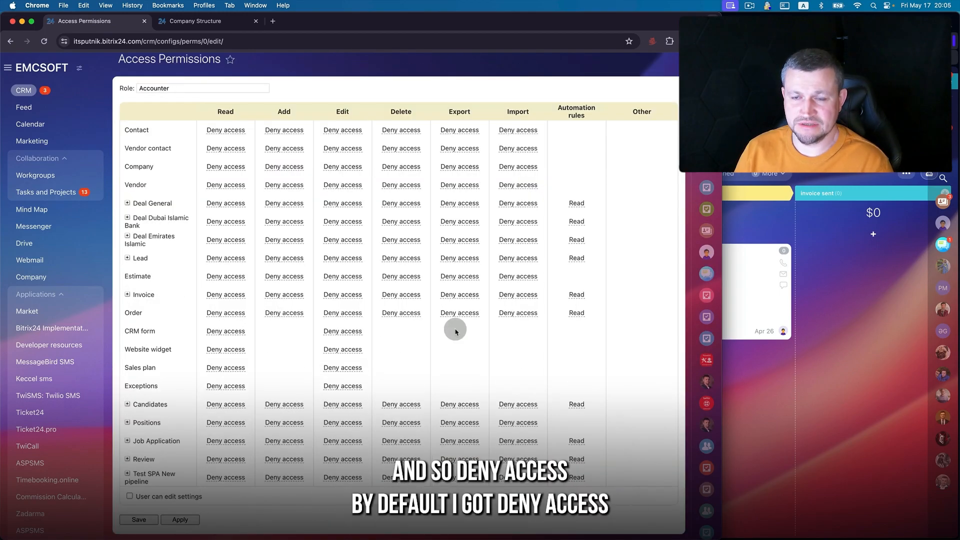
Set the Accounter role's read permission to All open for both Contact and Company.
left_click(229, 131)
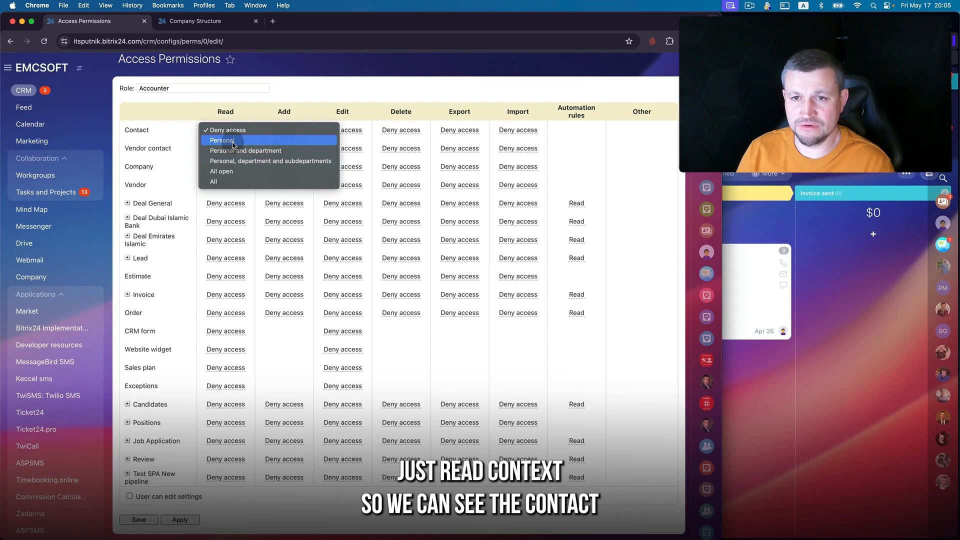
left_click(229, 182)
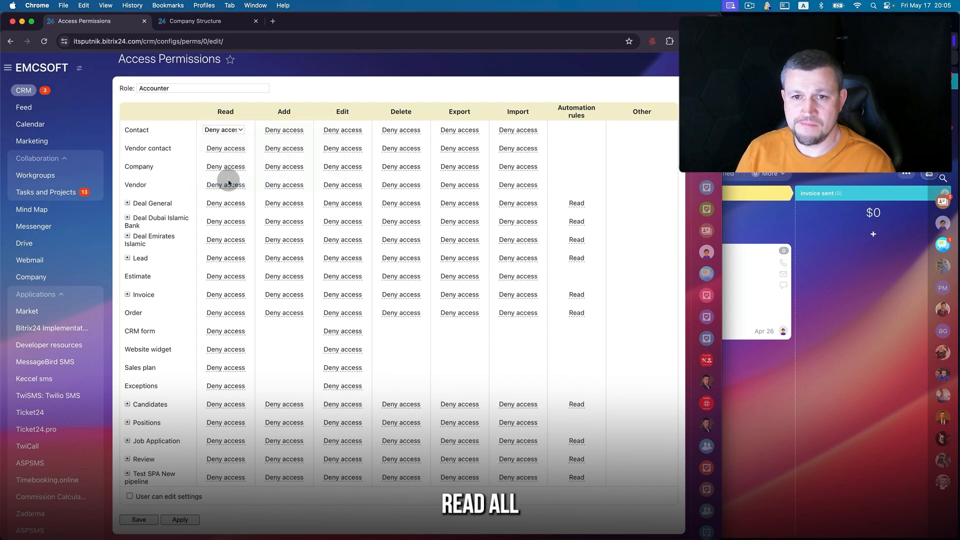
left_click(238, 129)
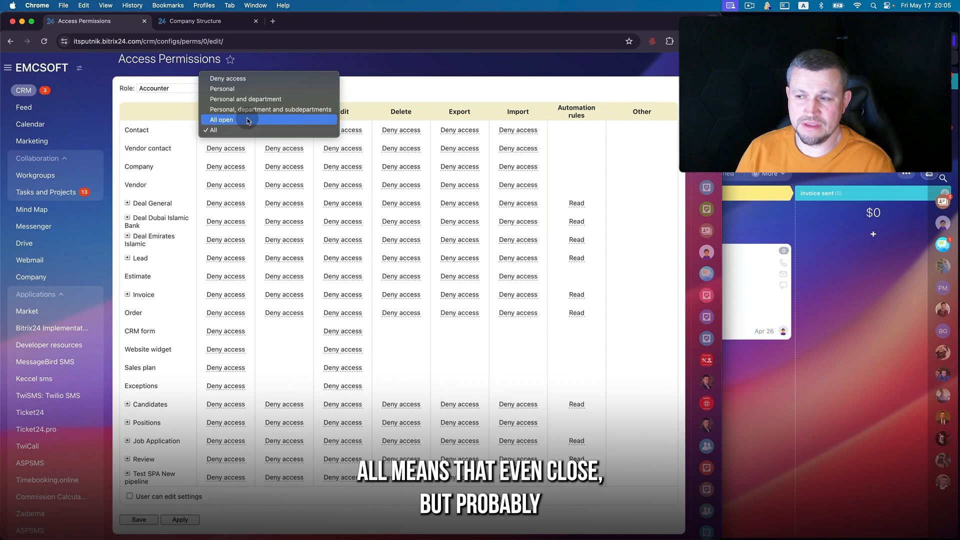
left_click(247, 120)
left_click(764, 285)
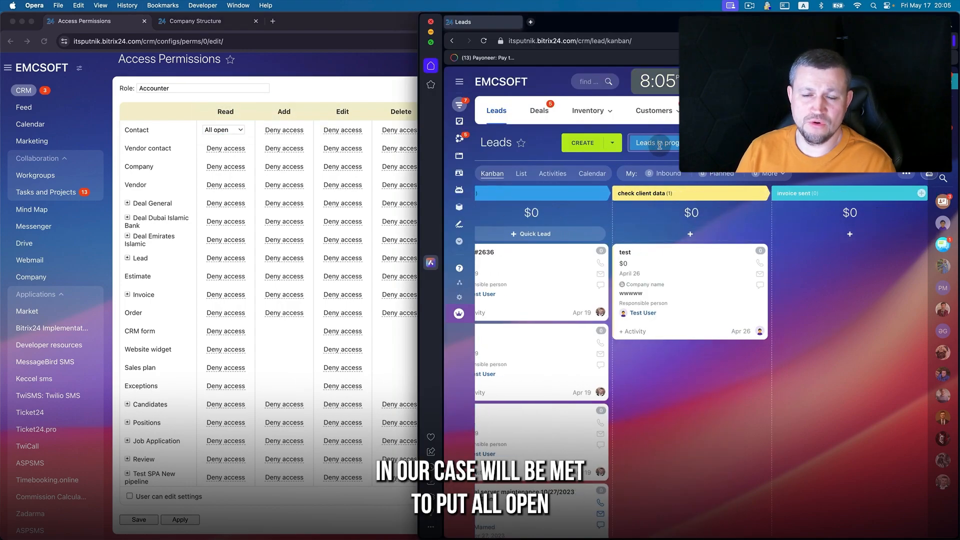
left_click(297, 95)
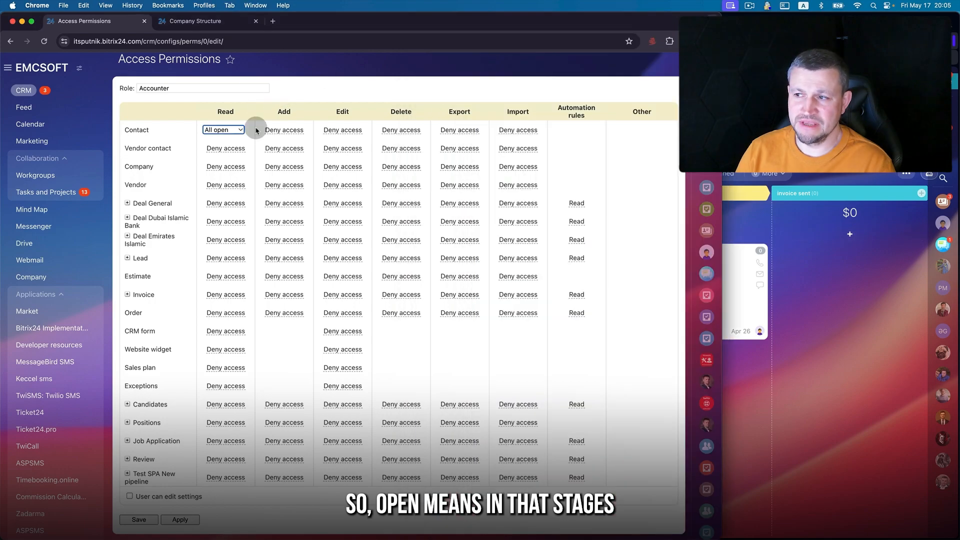
left_click(233, 164)
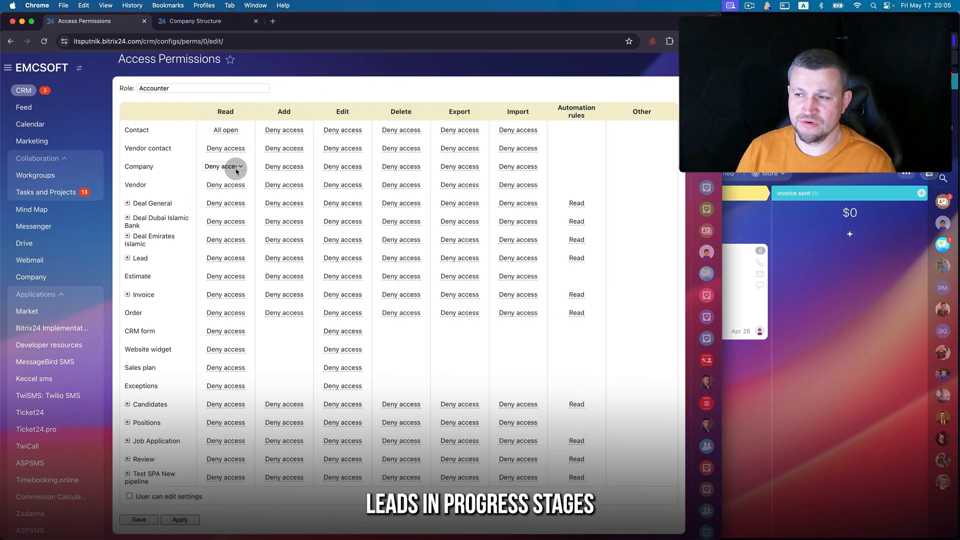
left_click(232, 165)
left_click(237, 209)
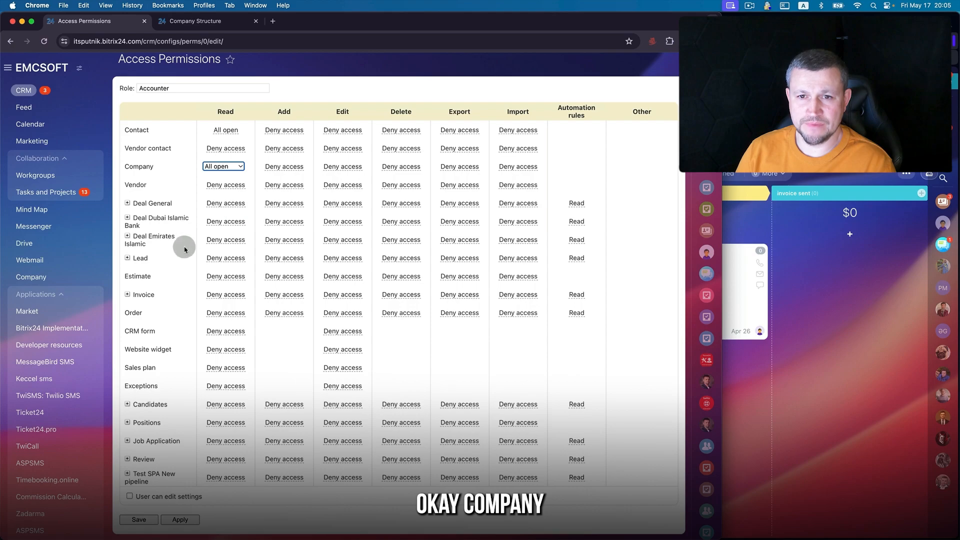
Set the role's read permission for Lead to All open and save the role.
left_click(118, 256)
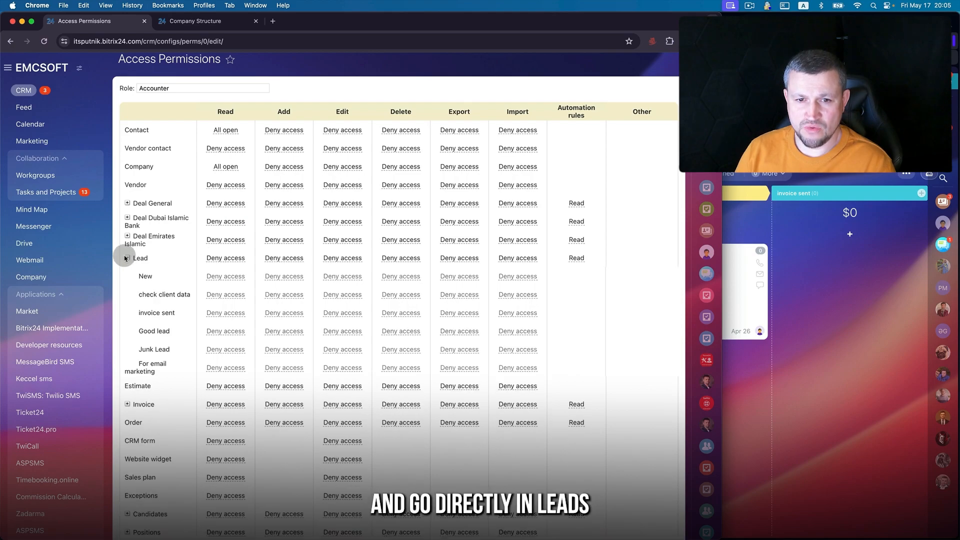
left_click(127, 258)
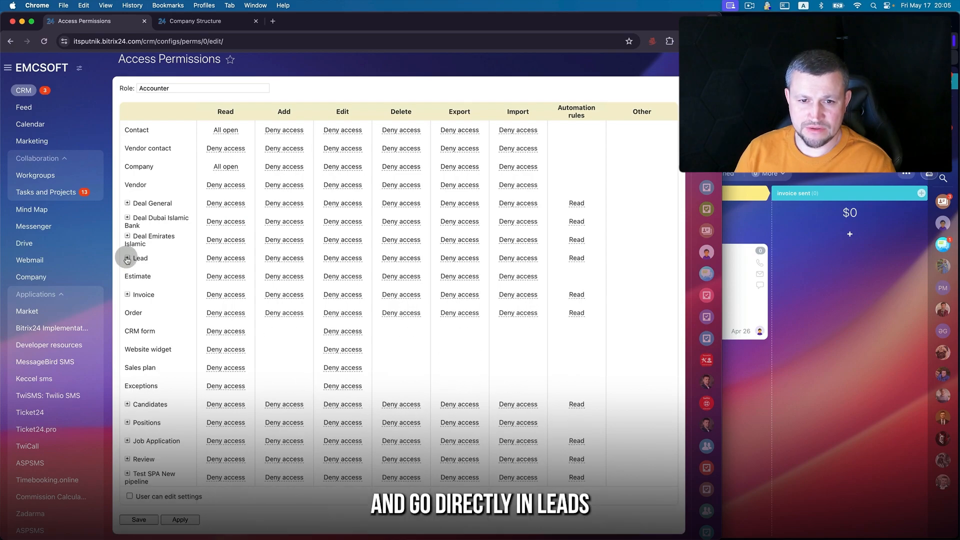
left_click(230, 259)
left_click(230, 310)
left_click(139, 520)
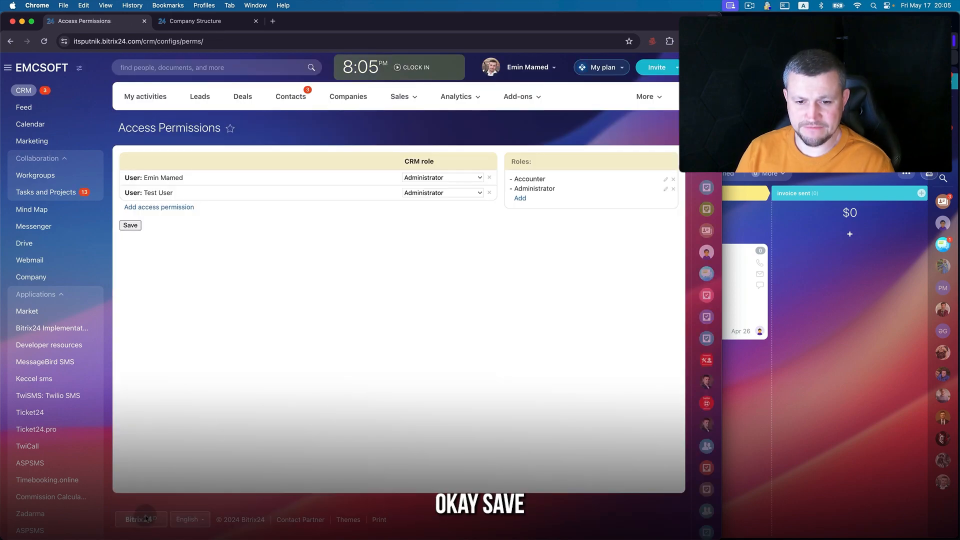
Remove the test user's individual access permission and check the Accounts Department in the company structure.
left_click(489, 193)
left_click(206, 23)
left_click(199, 271)
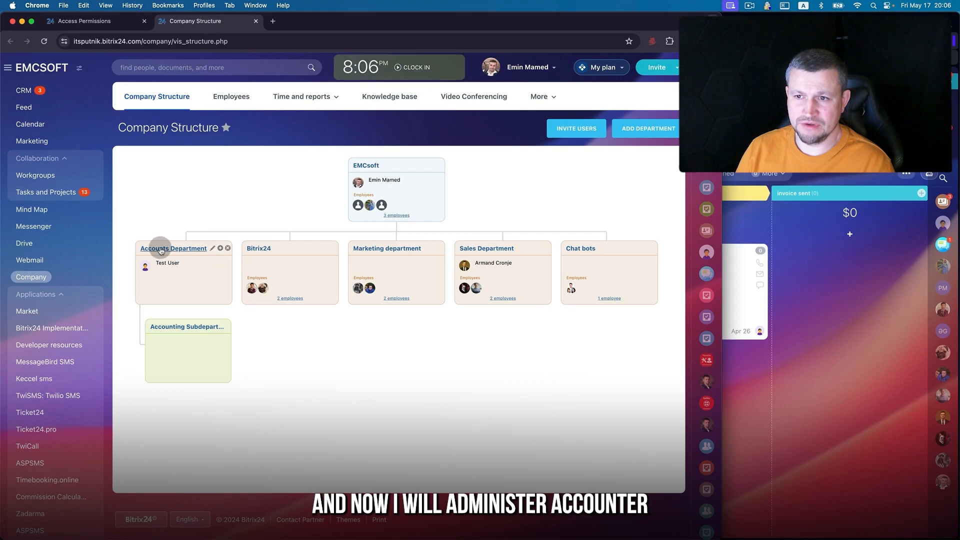
left_click(116, 23)
Add an access permission for all department employees of the Accounts Department, assign it the Accounter role and save.
left_click(180, 196)
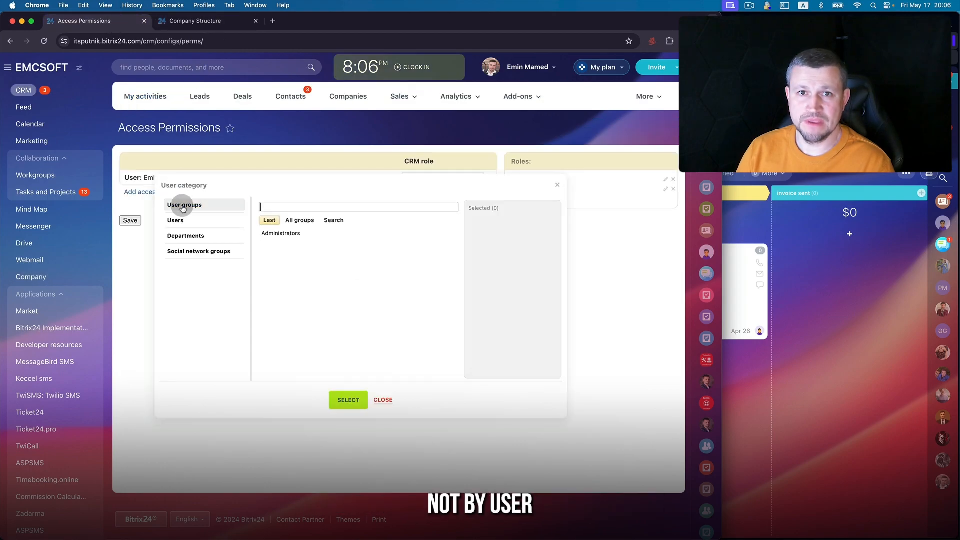
left_click(186, 236)
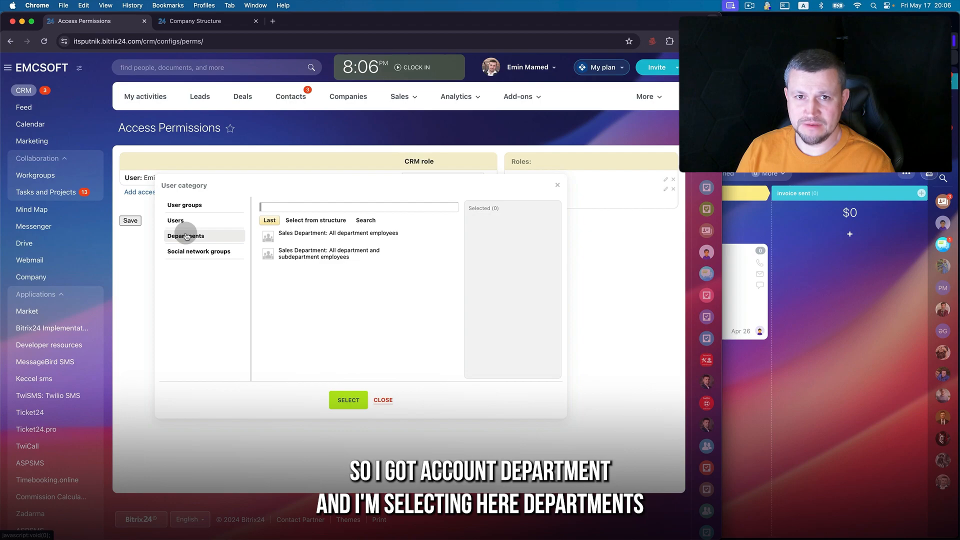
left_click(272, 273)
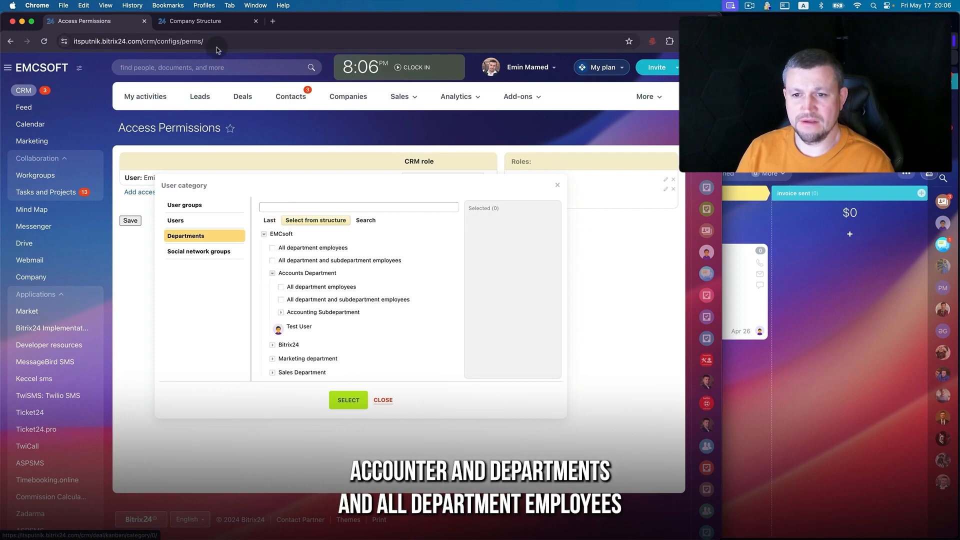
left_click(195, 21)
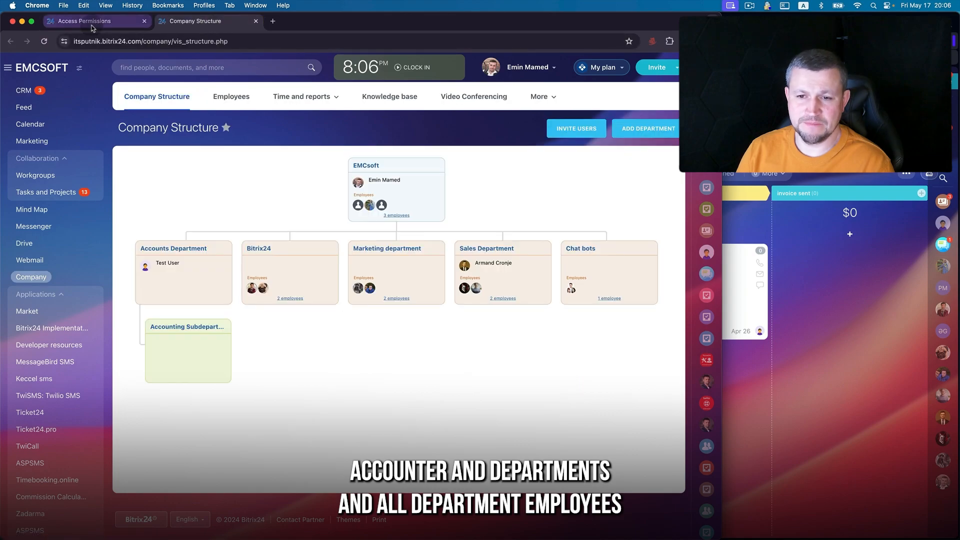
left_click(133, 24)
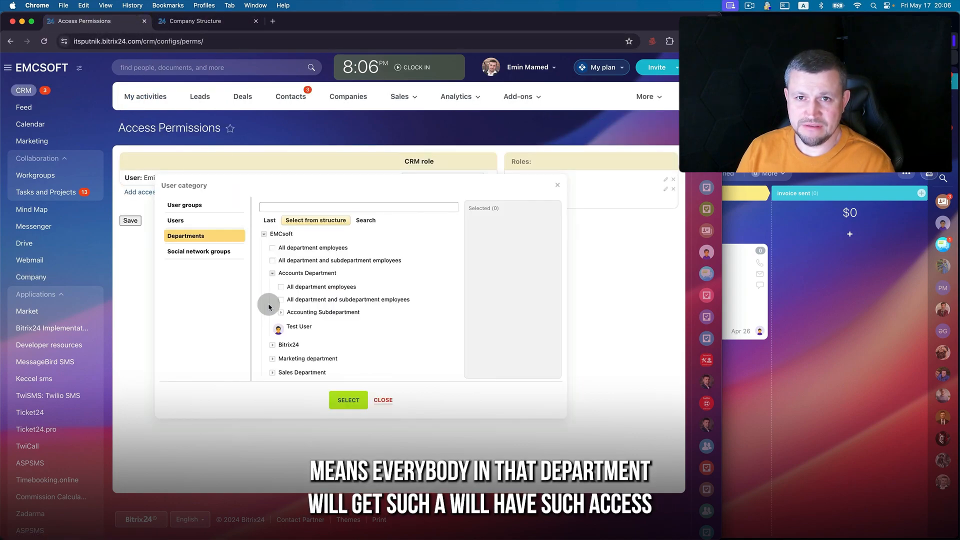
left_click(228, 20)
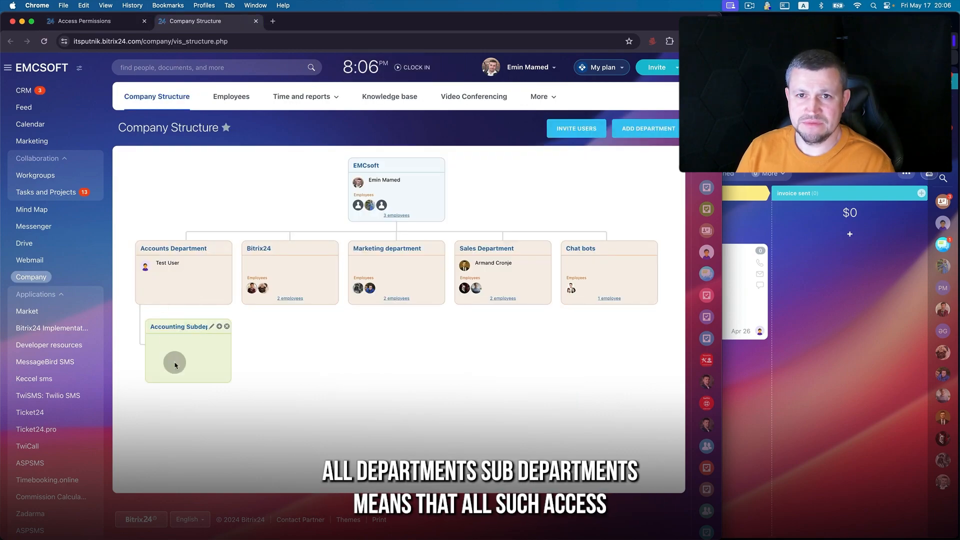
left_click(84, 20)
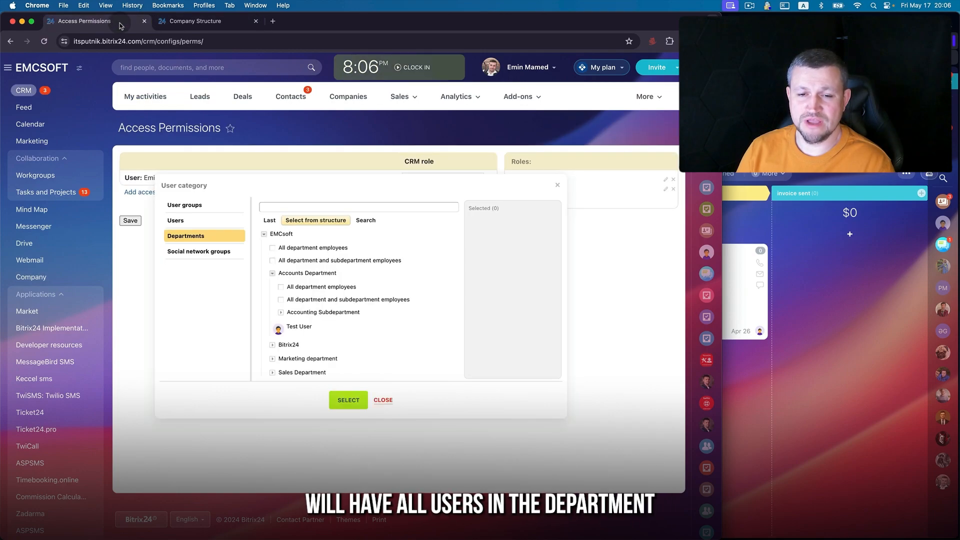
left_click(281, 288)
left_click(348, 400)
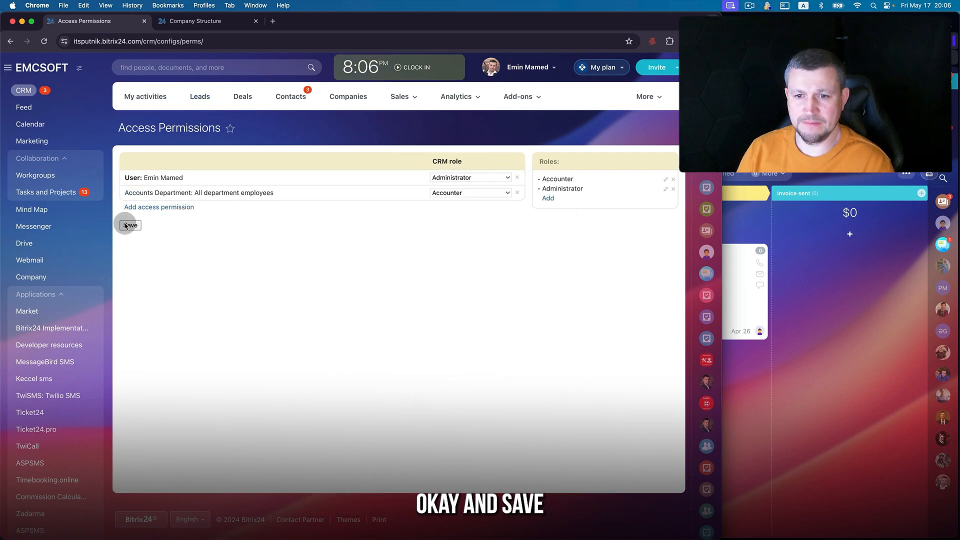
In the test user's Opera window, reload the leads and try to move the test lead from check client data to invoice sent.
left_click(769, 438)
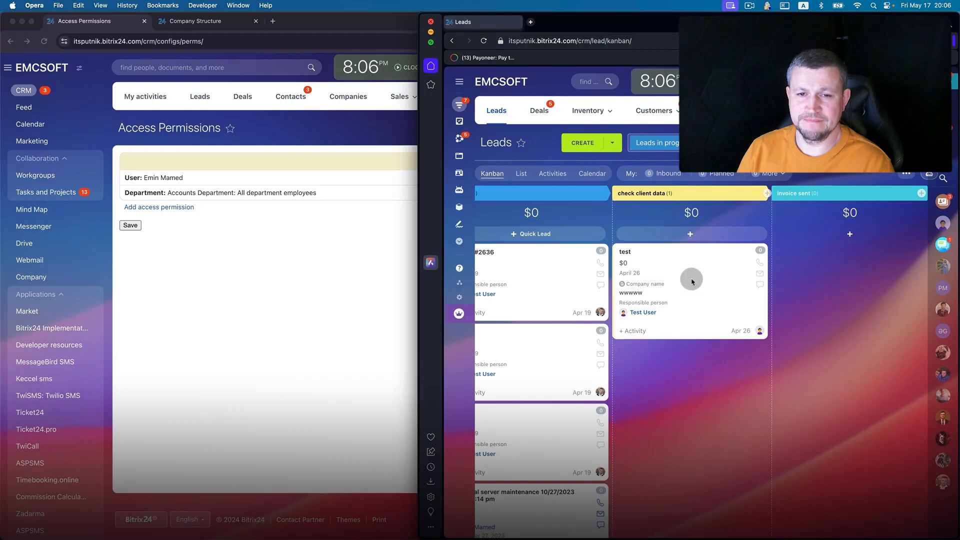
left_click_drag(419, 290, 398, 290)
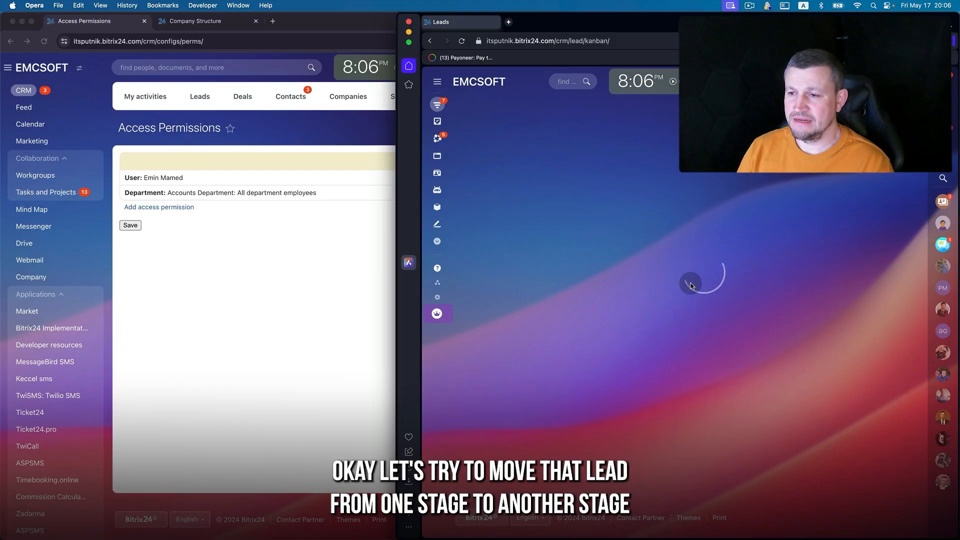
left_click_drag(690, 282, 807, 281)
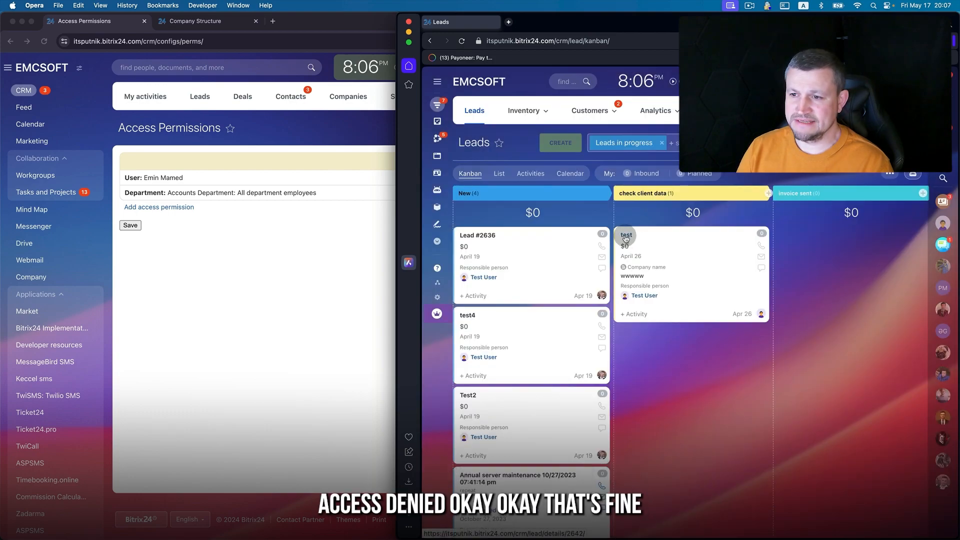
Open the test lead, check whether its general details can be edited, and view its Estimates section.
left_click(626, 236)
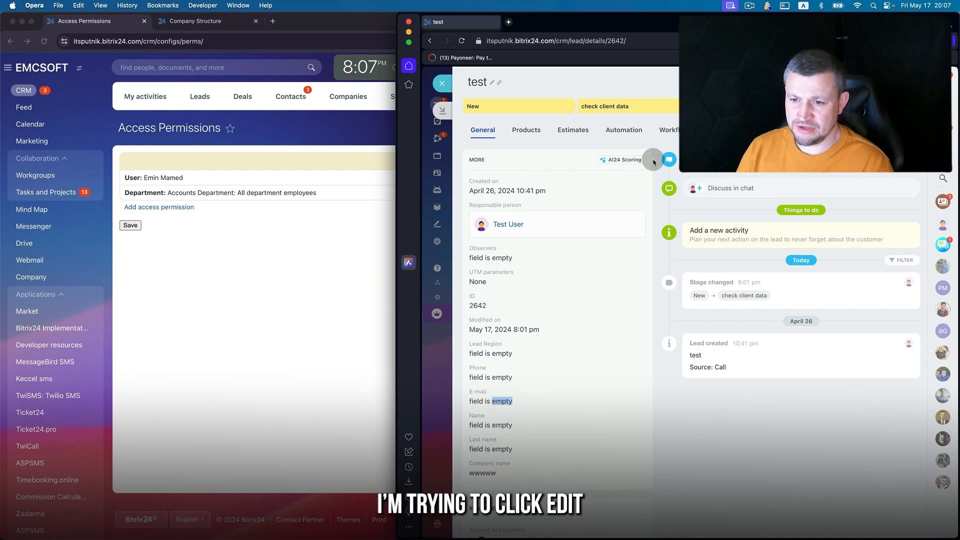
scroll(525, 386, "down", 3)
scroll(525, 386, "down", 2)
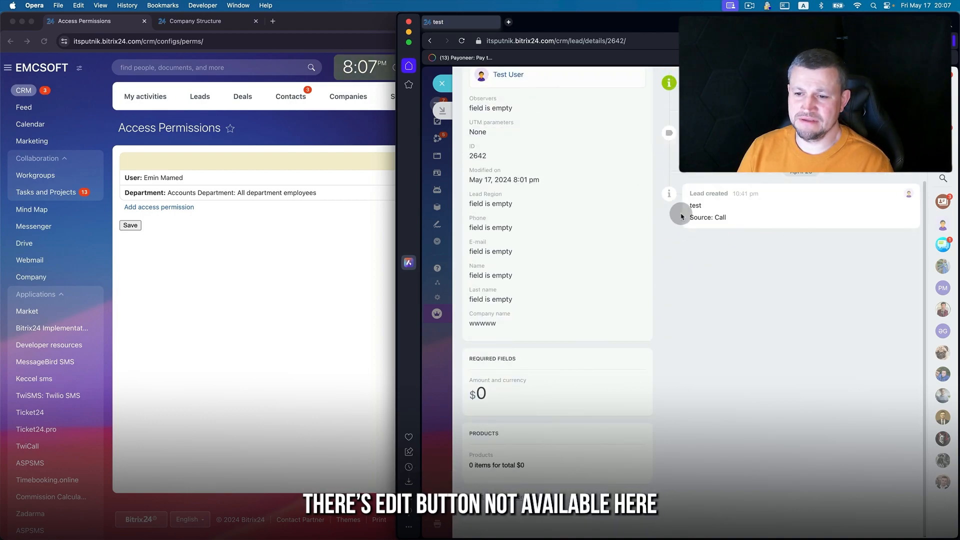
scroll(525, 386, "up", 5)
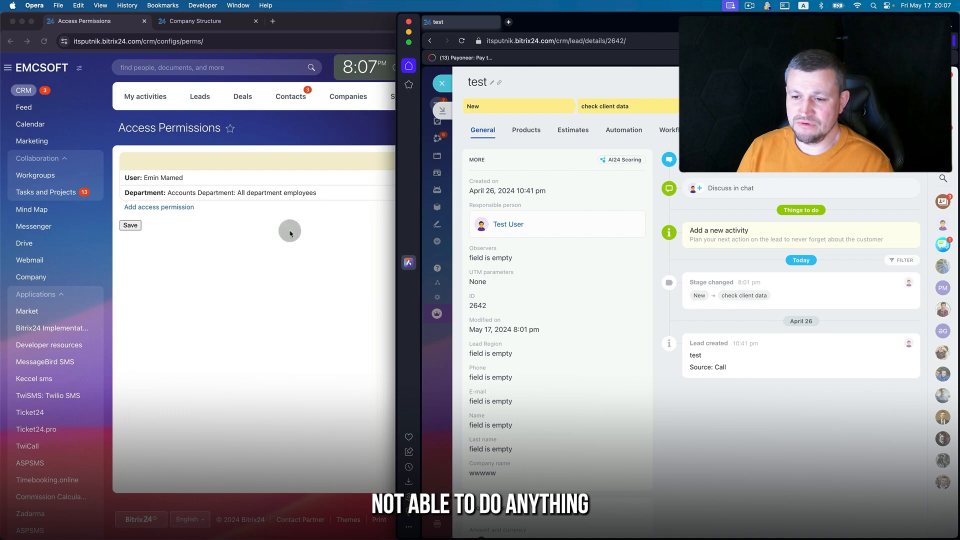
left_click(582, 129)
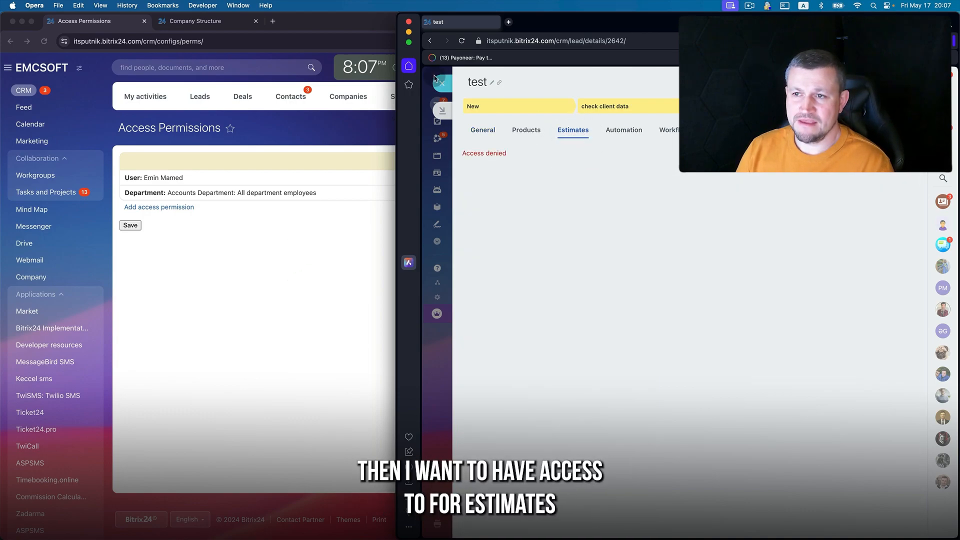
In the admin's Chrome window, set the Accounter role's Estimate read, add and edit permissions to All and save the role.
left_click(368, 208)
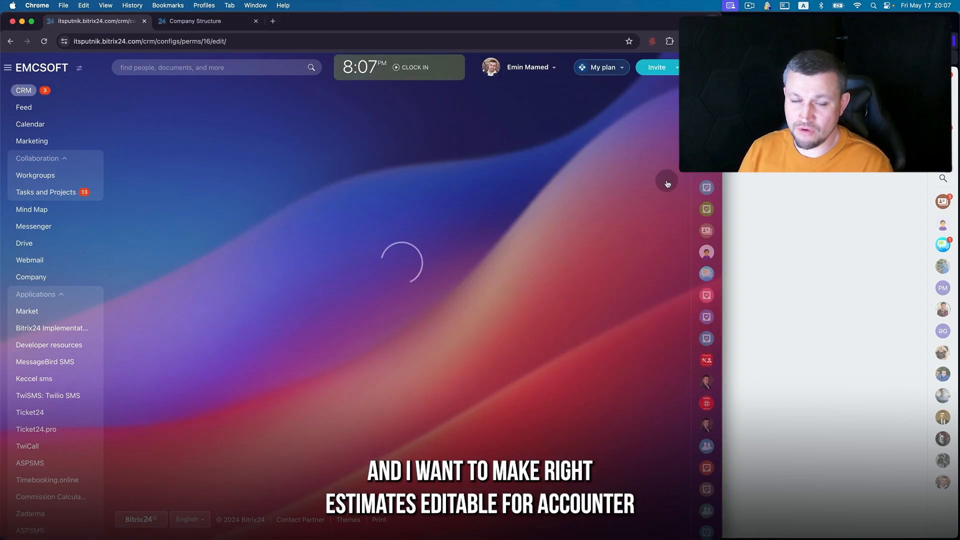
scroll(272, 369, "down", 3)
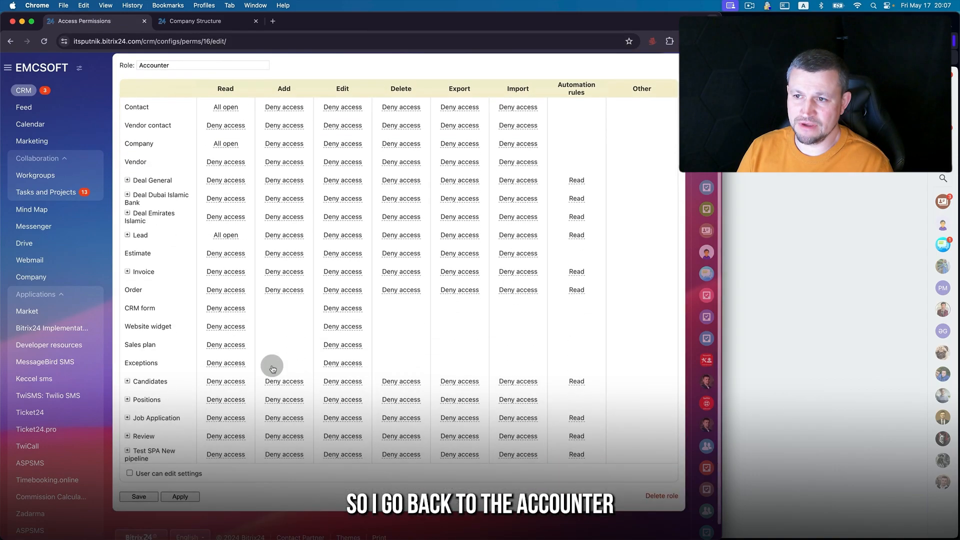
left_click(225, 248)
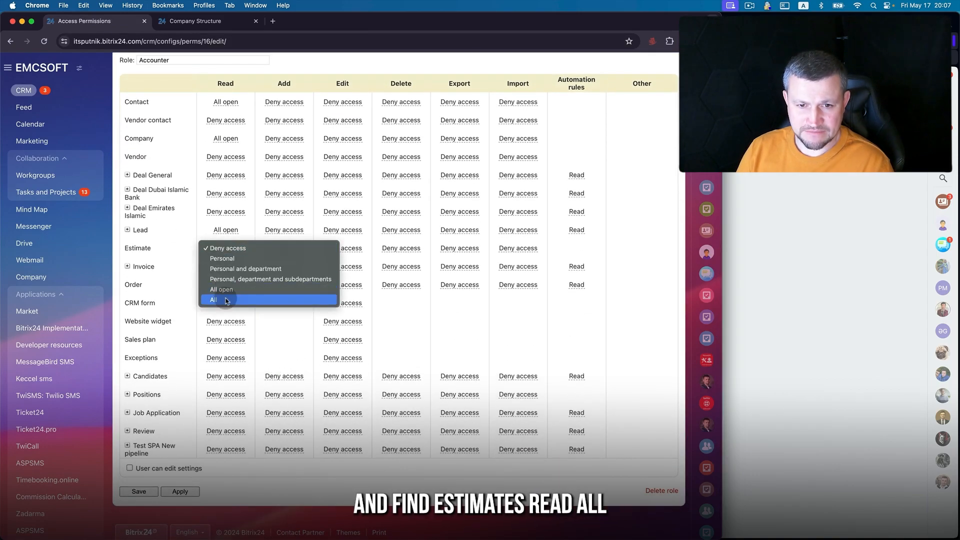
left_click(223, 299)
left_click(286, 249)
left_click(291, 299)
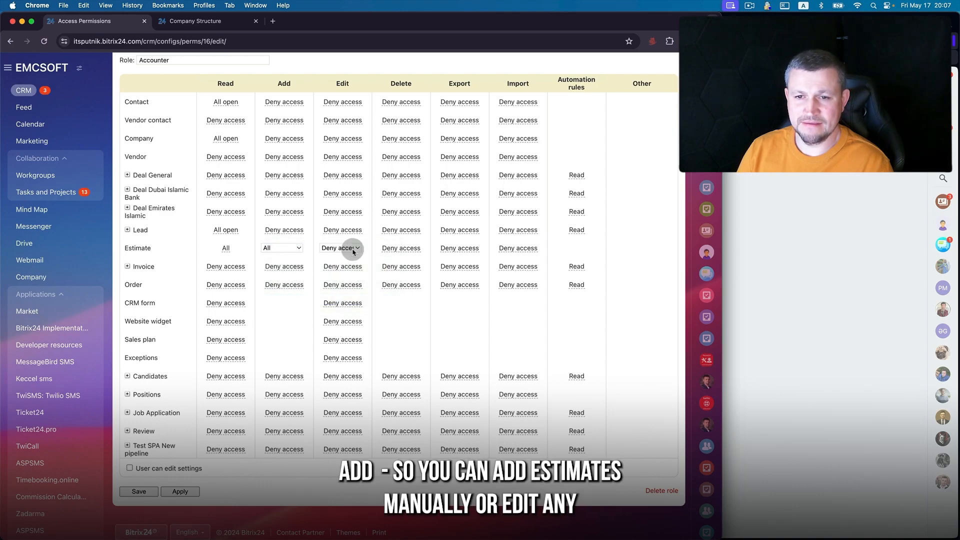
left_click(353, 249)
left_click(351, 300)
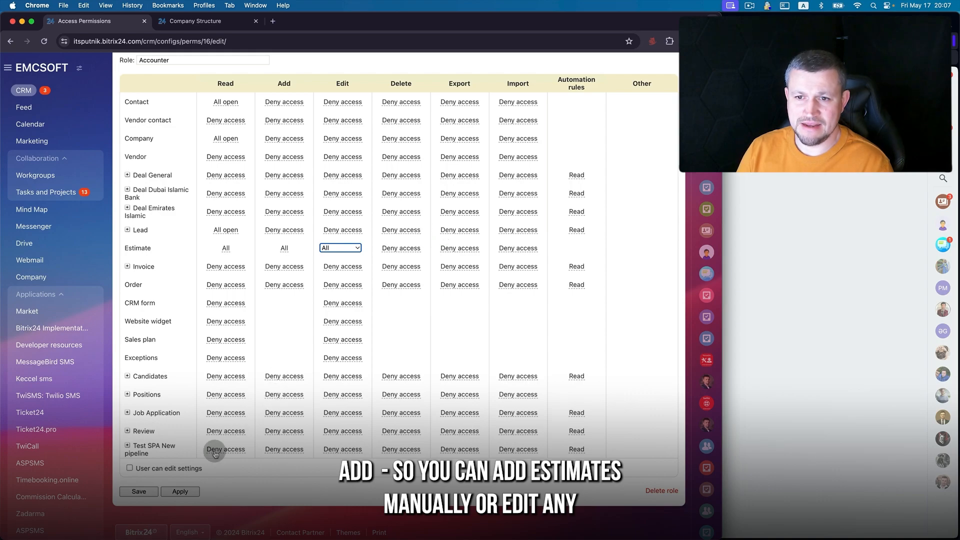
left_click(185, 492)
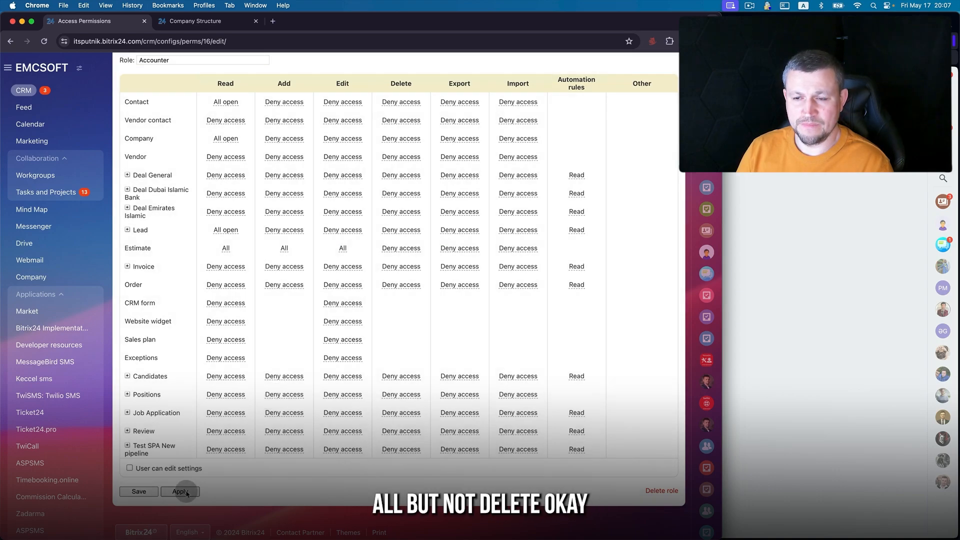
left_click(150, 493)
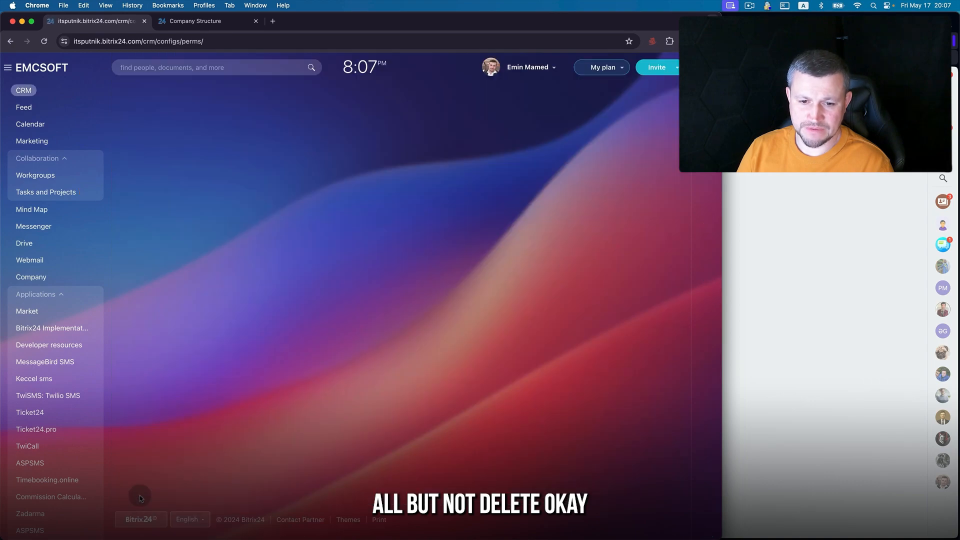
In the test user's Opera window, reload the test lead, check that an estimate can be started from its Estimates section, and close the form.
left_click(849, 340)
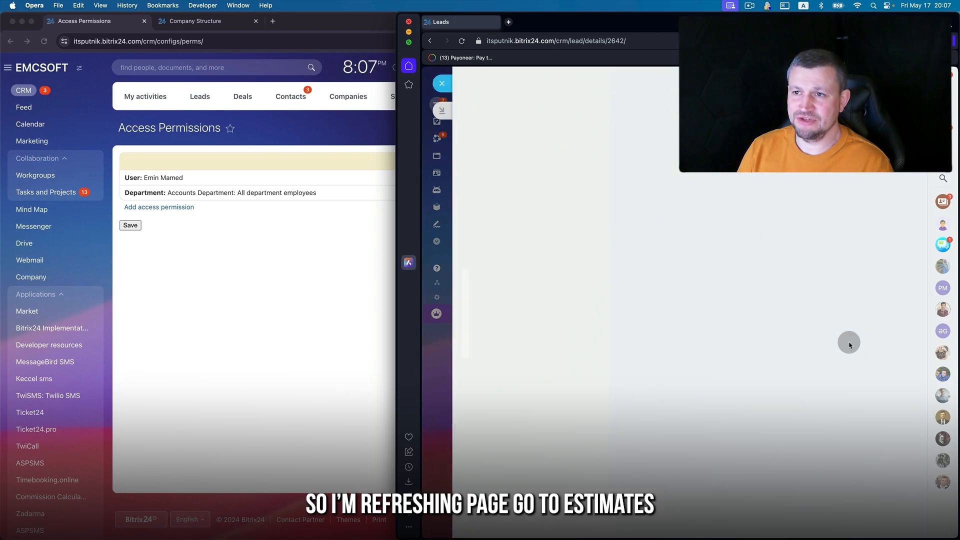
left_click(573, 130)
left_click(485, 159)
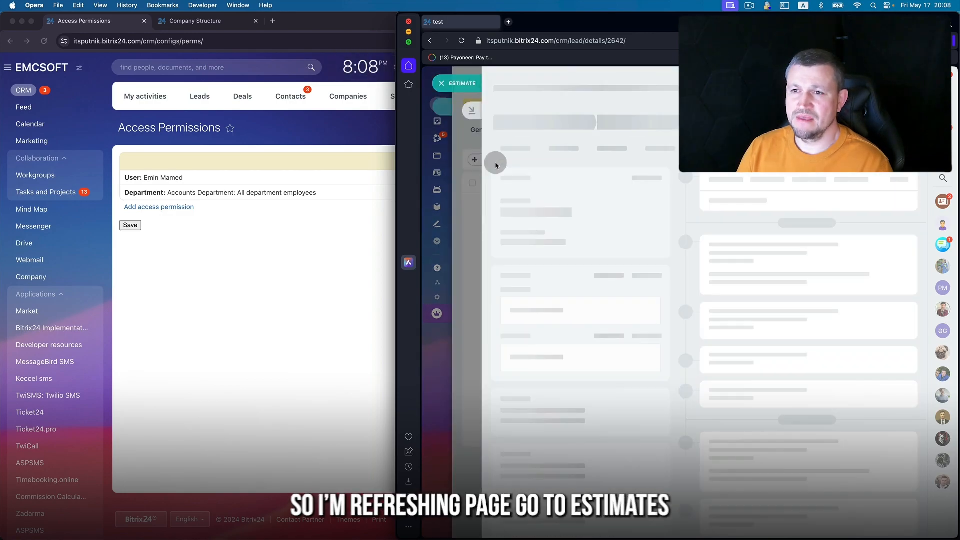
left_click(463, 85)
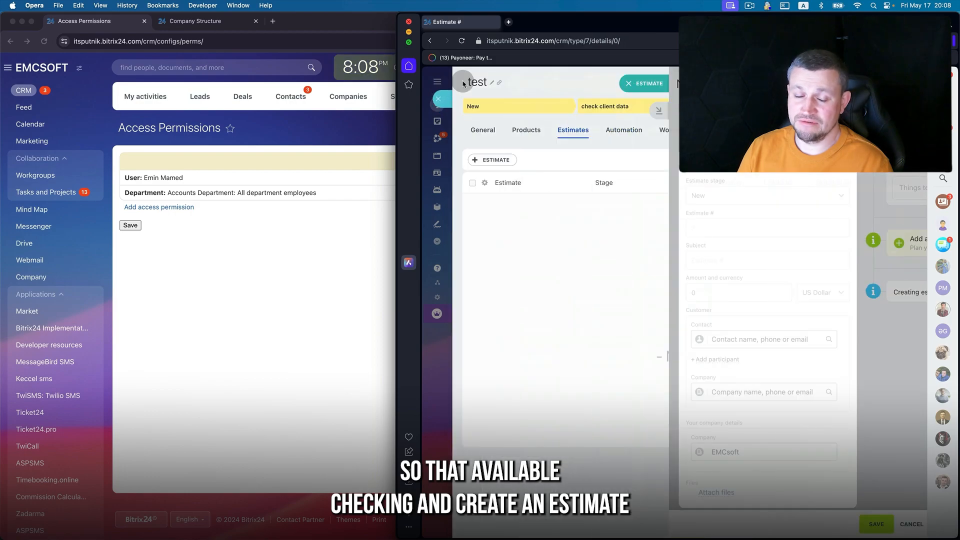
In the admin's Chrome window, open Leads in a separate tab and create an estimate inside the test lead.
right_click(206, 96)
left_click(240, 101)
left_click(334, 22)
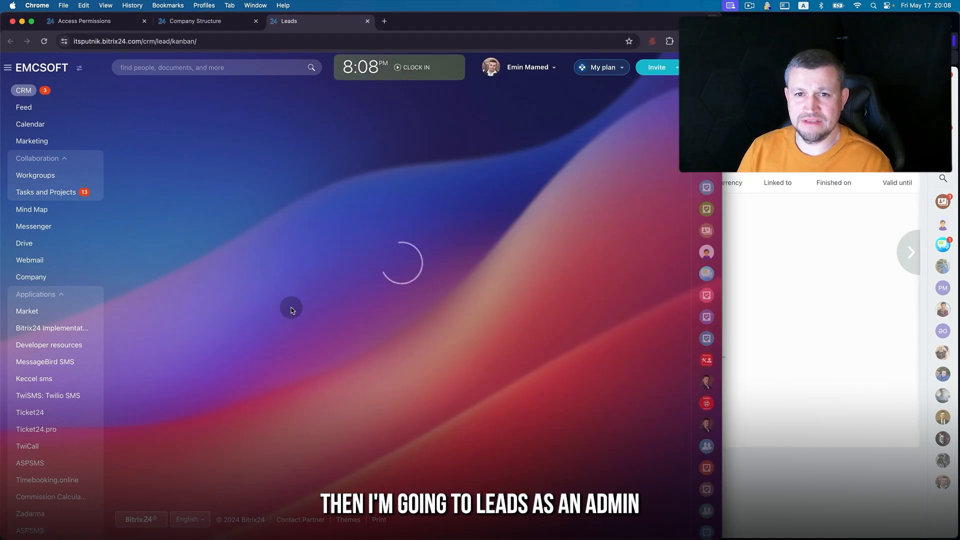
left_click(287, 240)
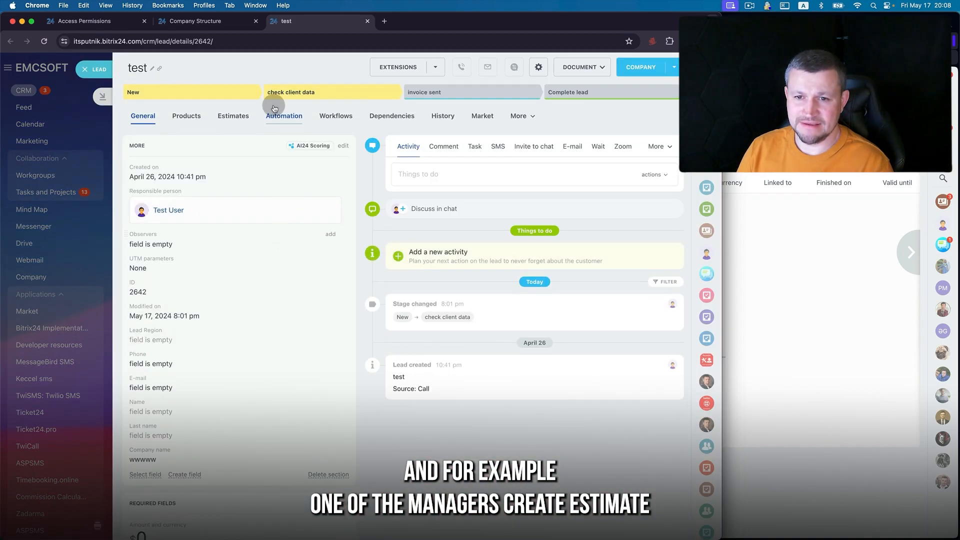
left_click(235, 117)
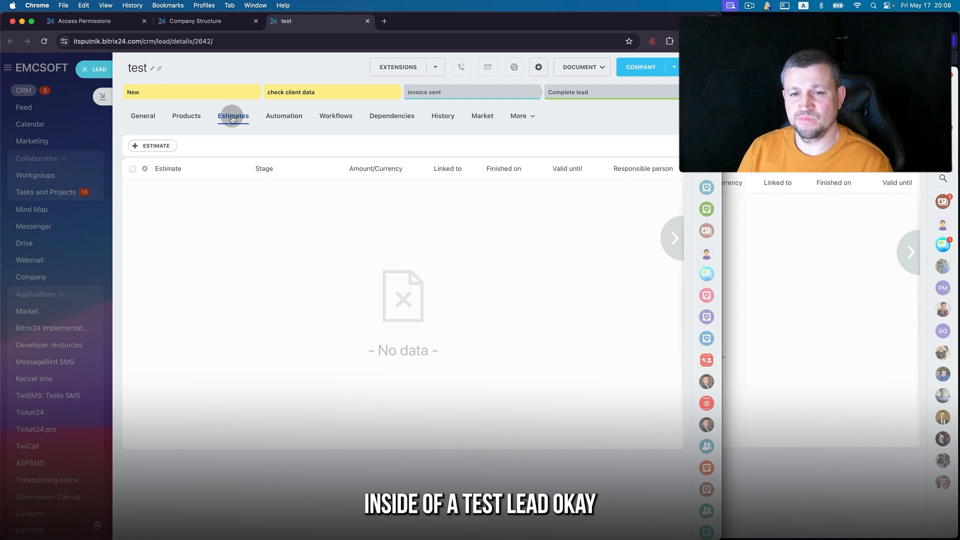
left_click(165, 147)
Add IPhone 14 Pro MAX and Apple watch to the estimate's products and move the estimate to Sent to client.
left_click(184, 116)
left_click(229, 200)
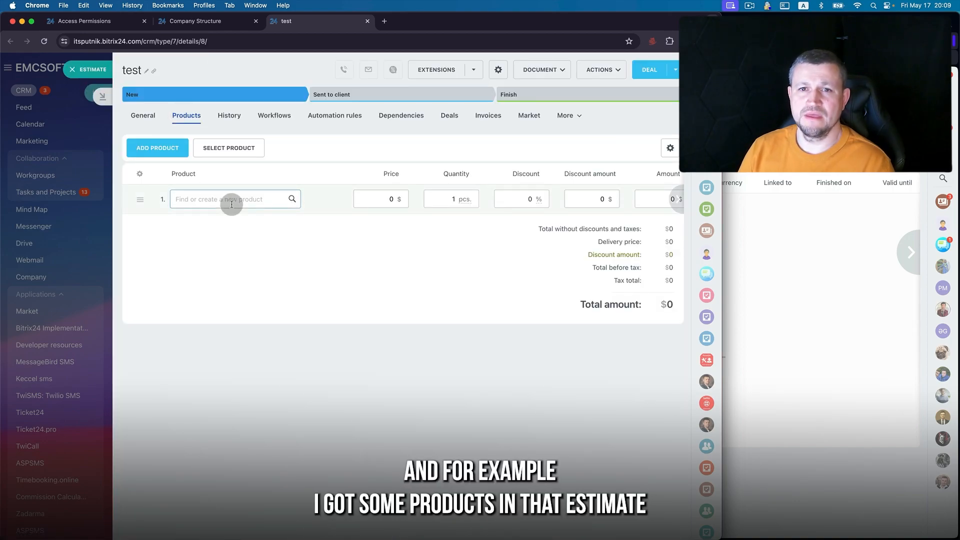
left_click(239, 147)
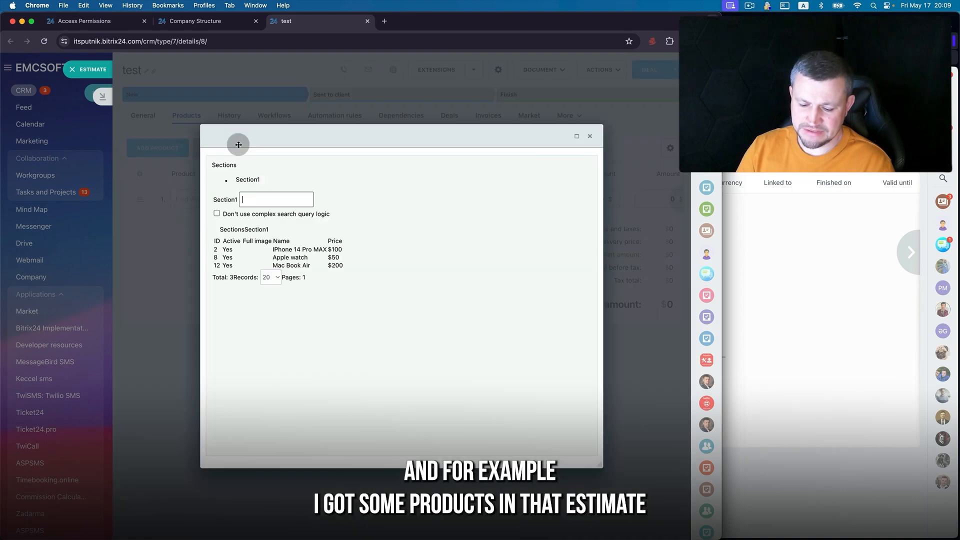
left_click(353, 278)
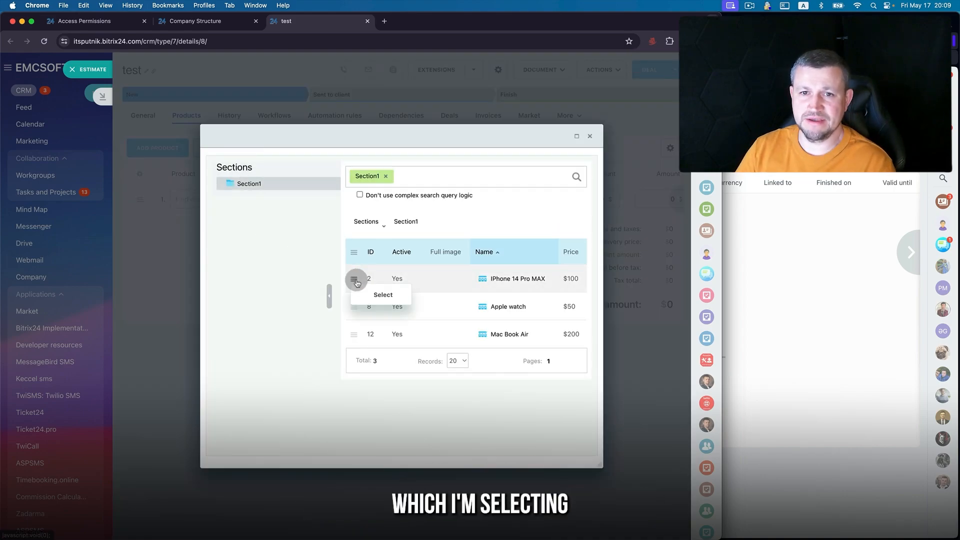
left_click(374, 294)
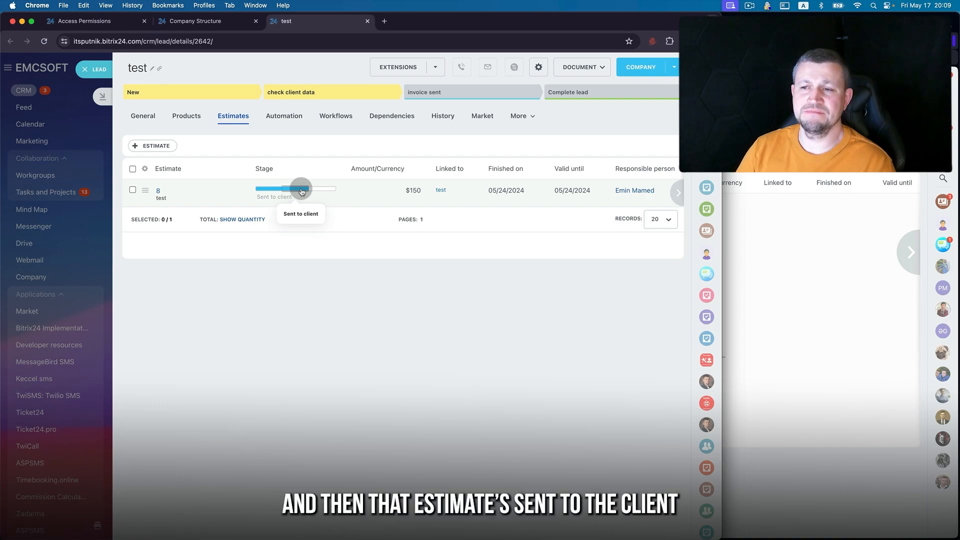
left_click(145, 191)
left_click(163, 205)
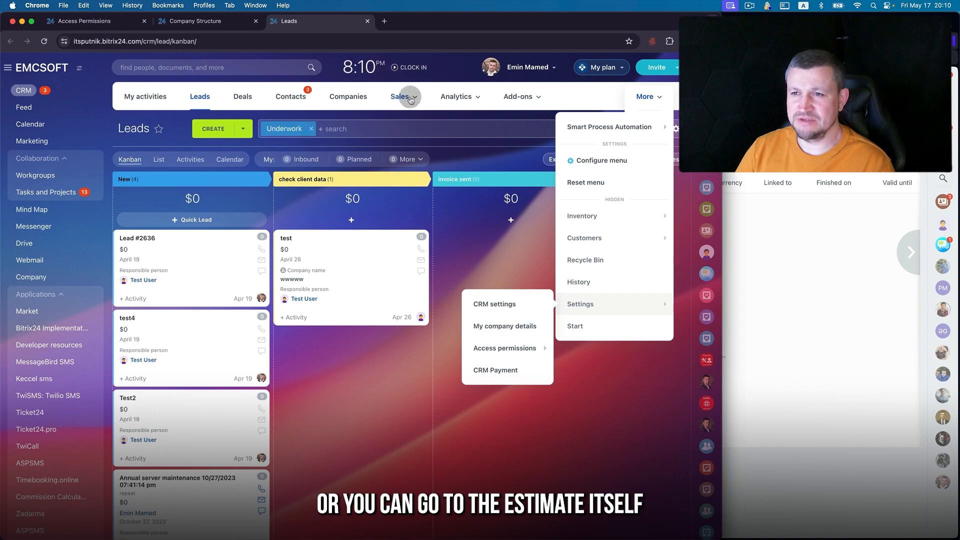
Add a Send for review to accounter stage after New on the Estimates board and move the $50 test3 estimate into it.
left_click(402, 96)
left_click(410, 149)
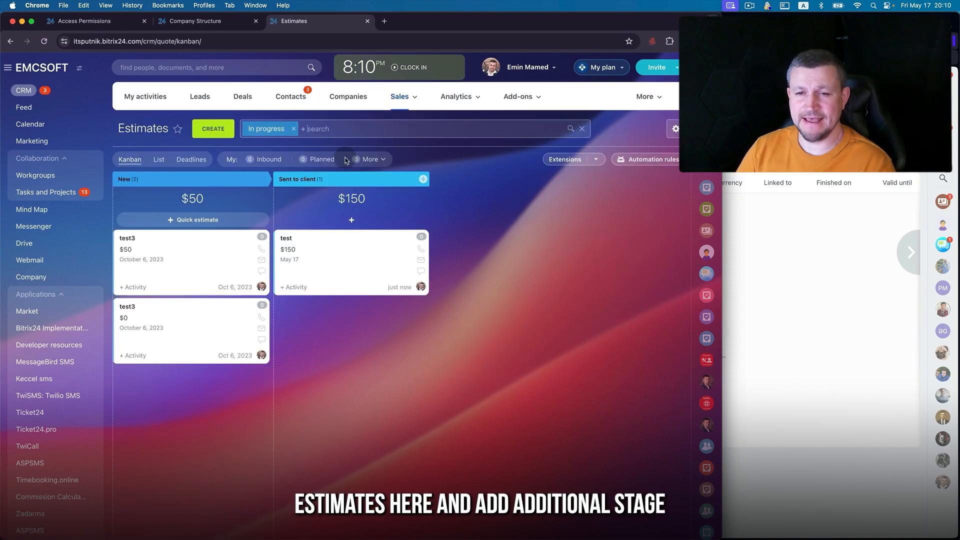
left_click(273, 179)
type("Send for review to accounter")
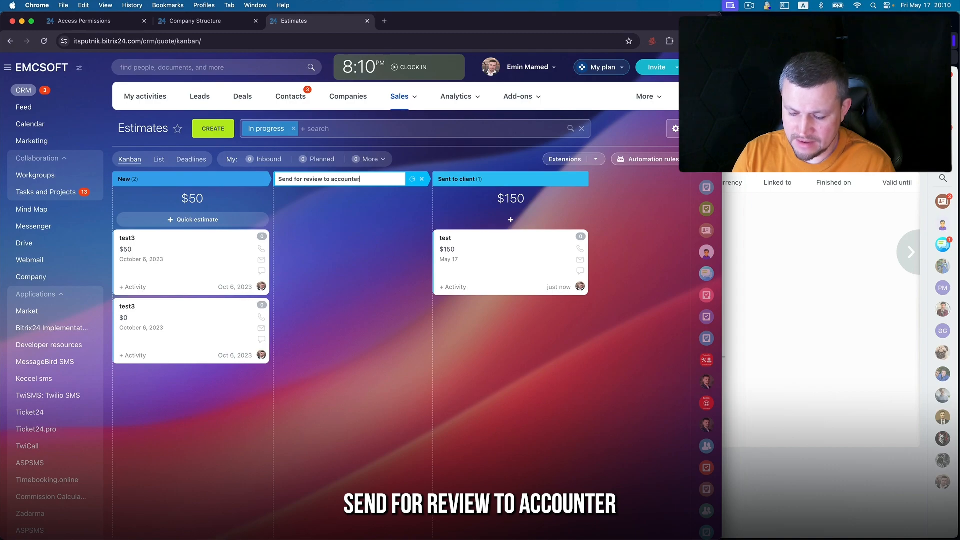
key("Return")
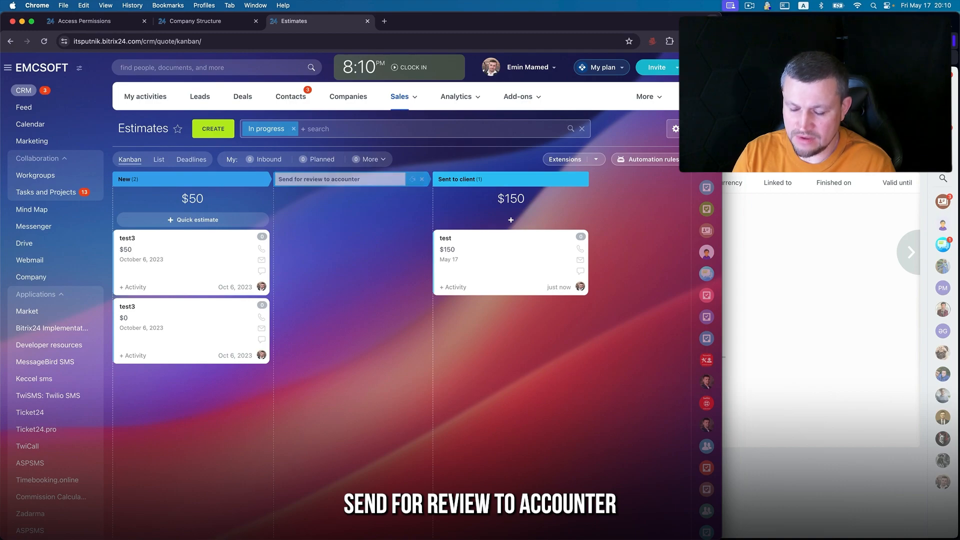
left_click_drag(244, 250, 350, 250)
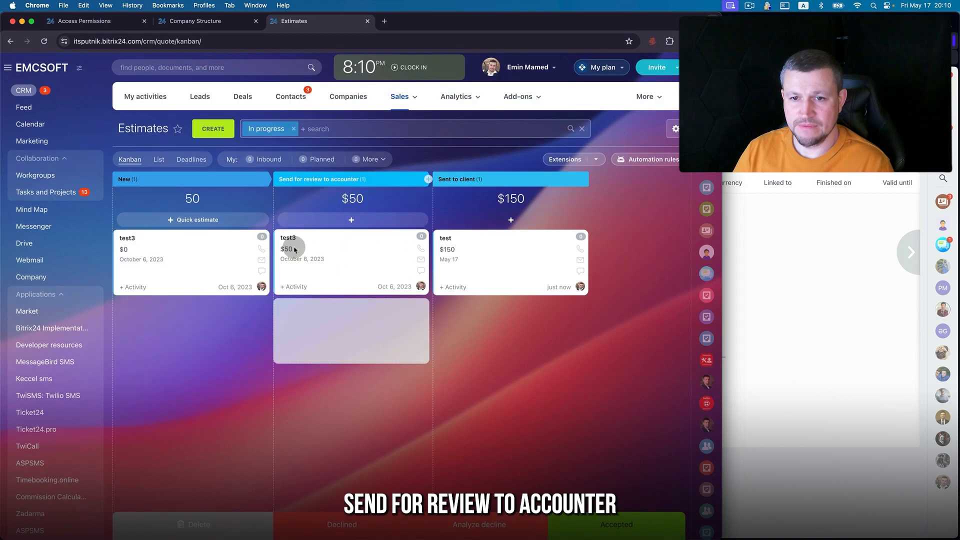
Reopen the test lead from the admin's Leads board and move its estimate to the Send for review to accounter stage.
left_click(119, 22)
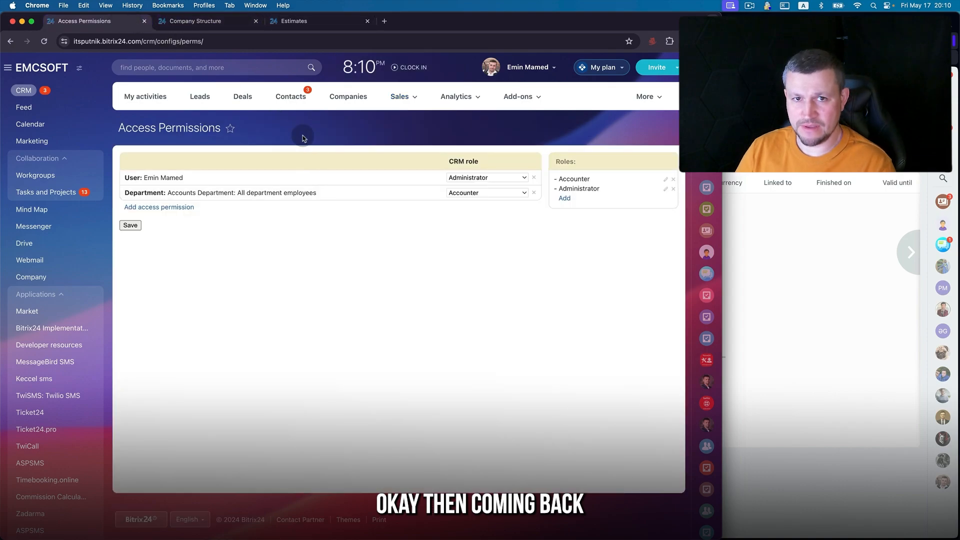
left_click(223, 22)
left_click(293, 21)
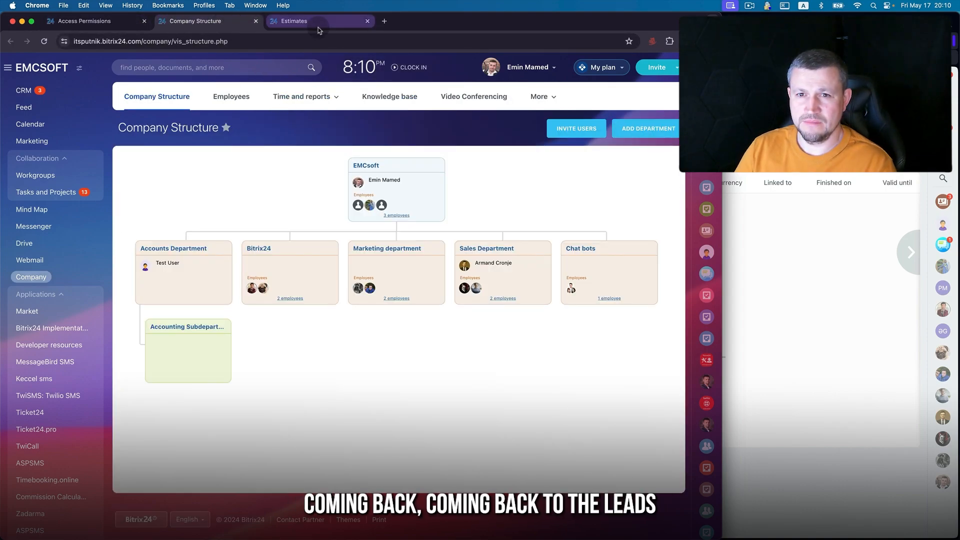
left_click(200, 96)
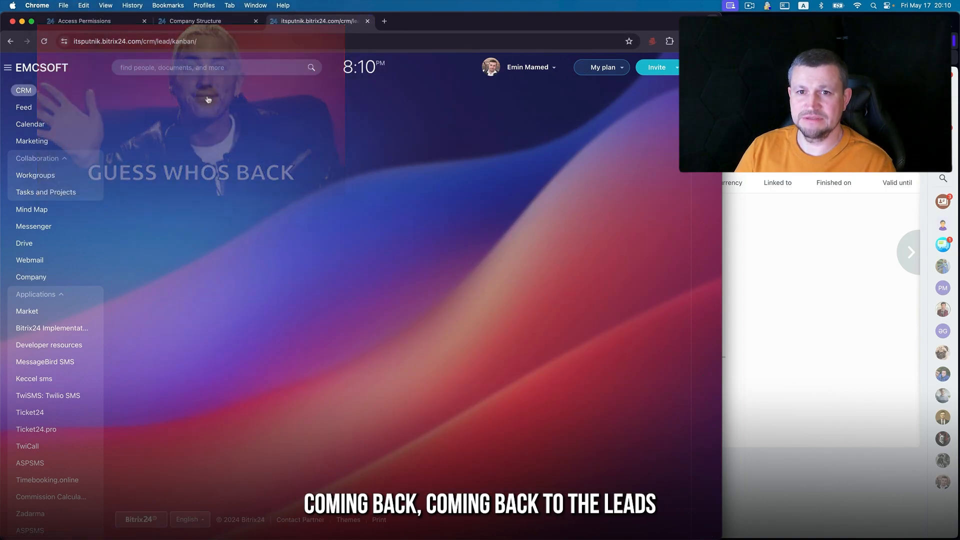
left_click(276, 246)
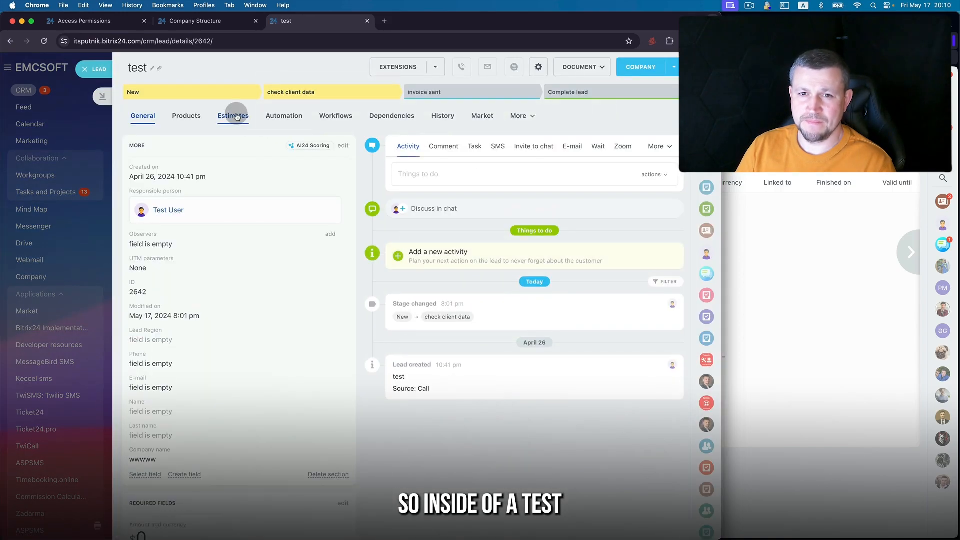
left_click(233, 115)
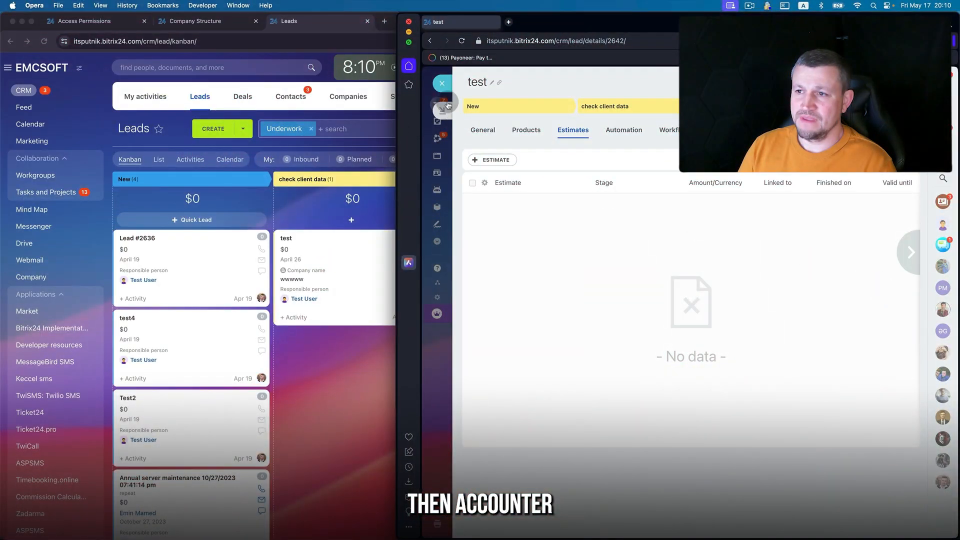
In the test user's Opera window, reload the leads and open the $150 estimate from the test lead's Estimates section.
left_click(442, 83)
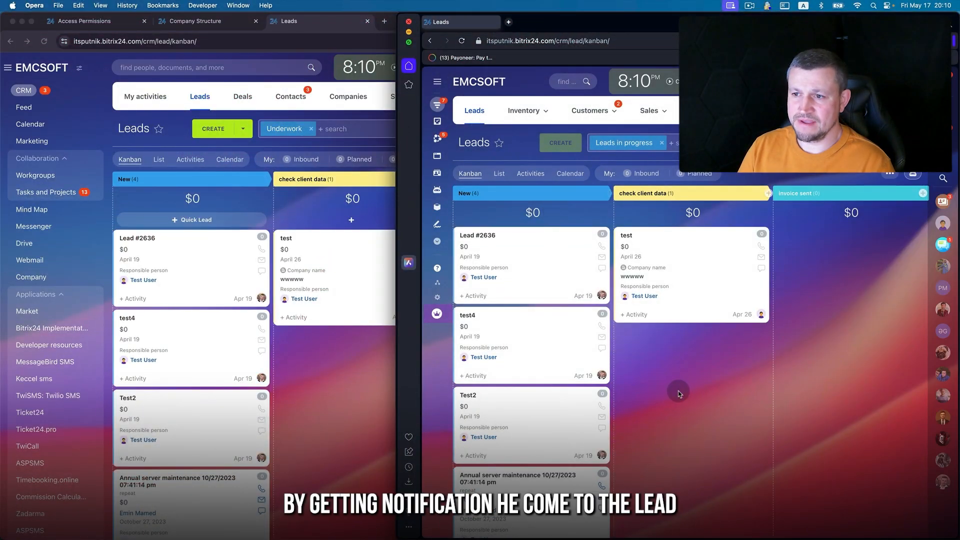
key("super+r")
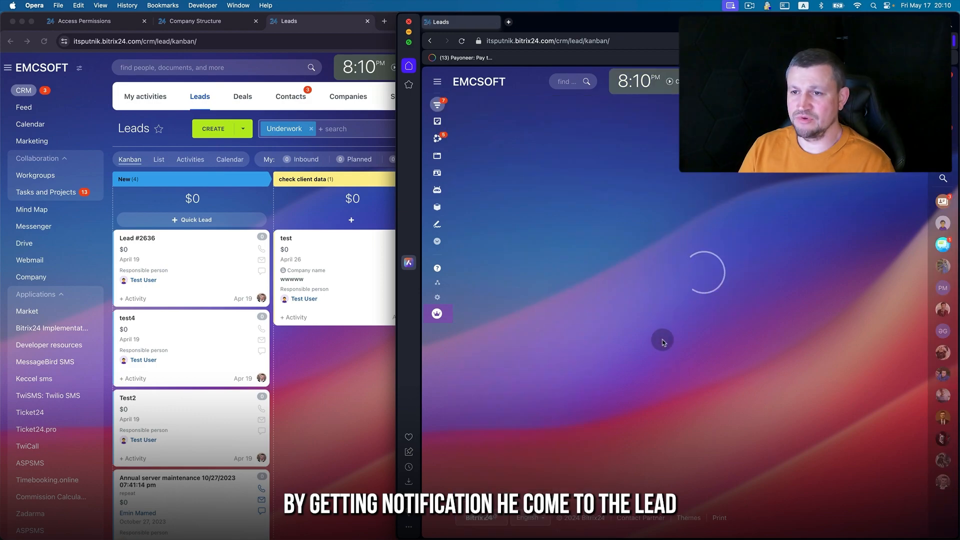
left_click(673, 275)
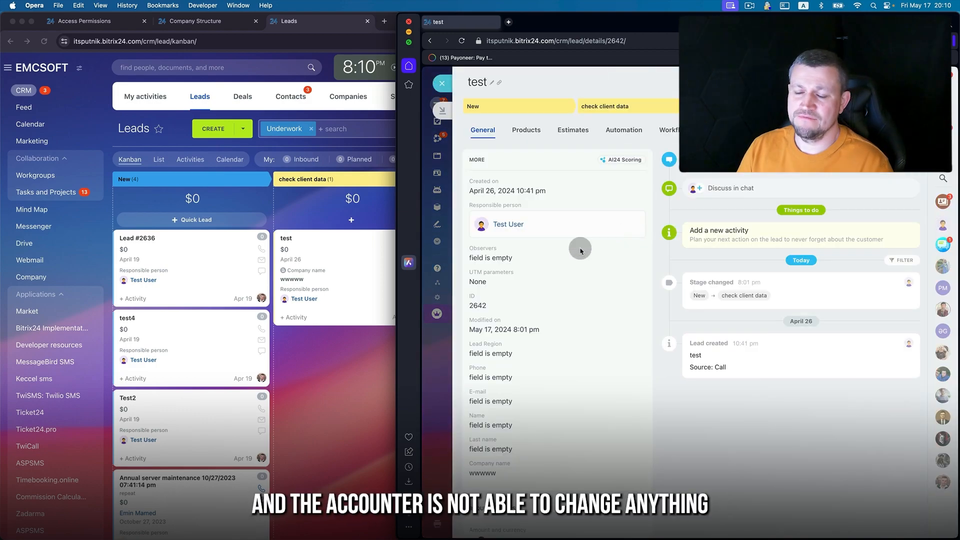
left_click(574, 132)
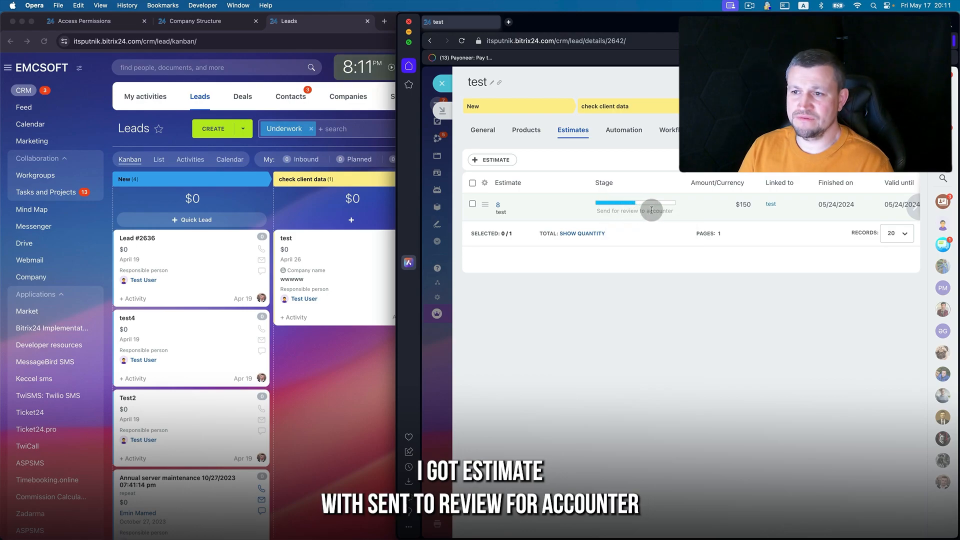
left_click(498, 205)
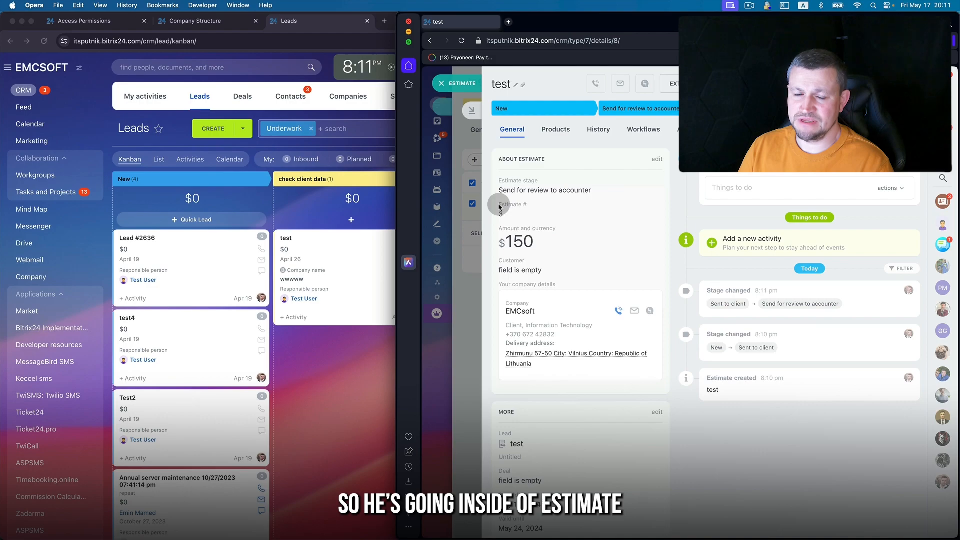
Review the estimate's products, generate a Quote (UK) document from the estimate and close its preview.
left_click(545, 129)
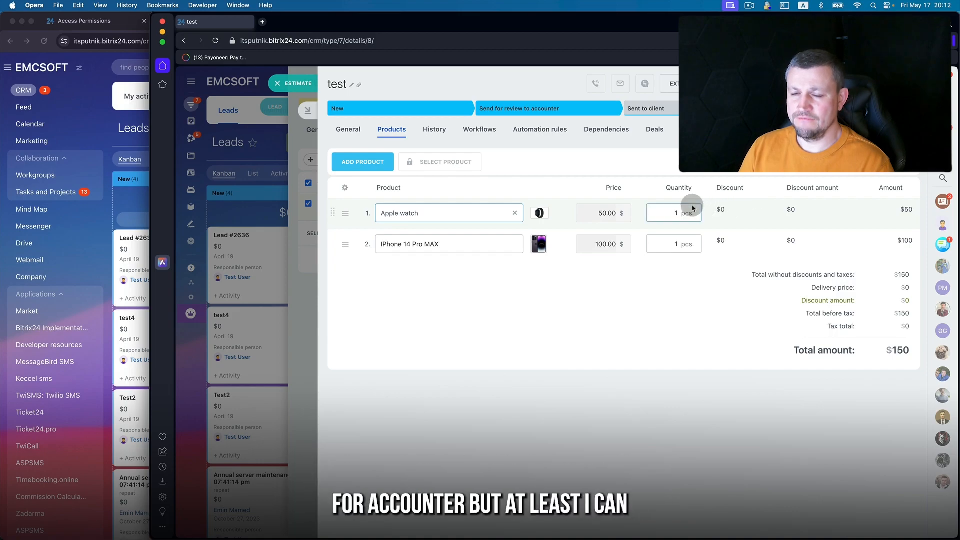
left_click(353, 131)
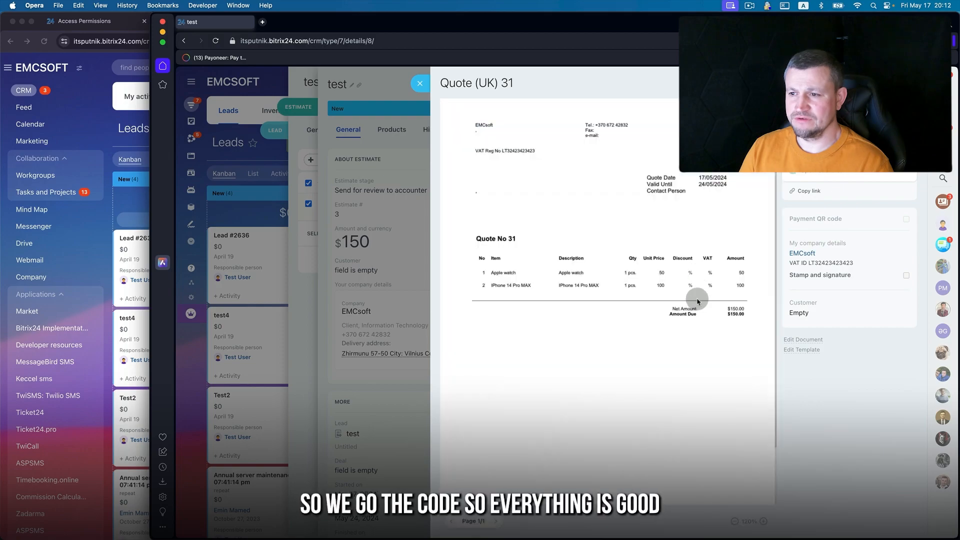
left_click(419, 84)
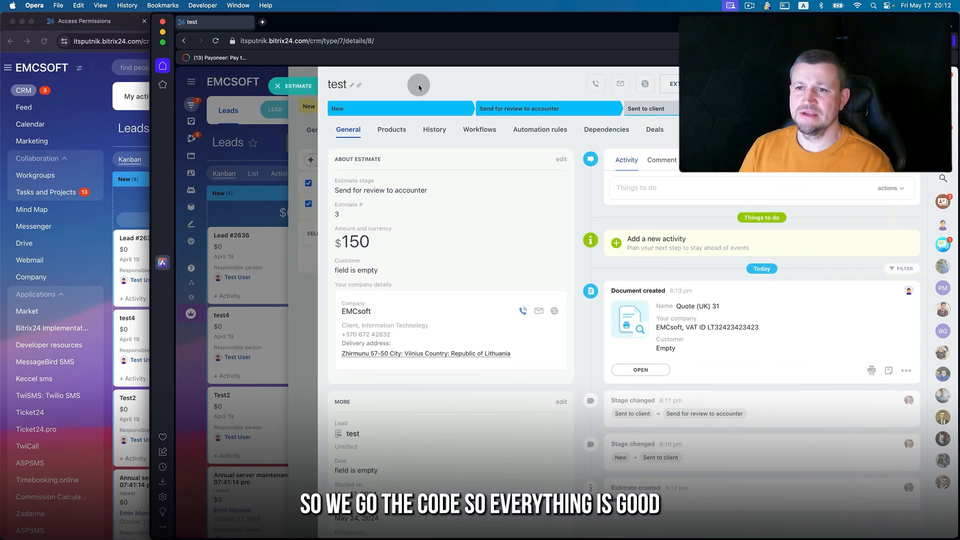
Set the $150 estimate's stage to Sent to client in the test lead's Estimates section, and move the lead to the invoice sent stage.
left_click(306, 82)
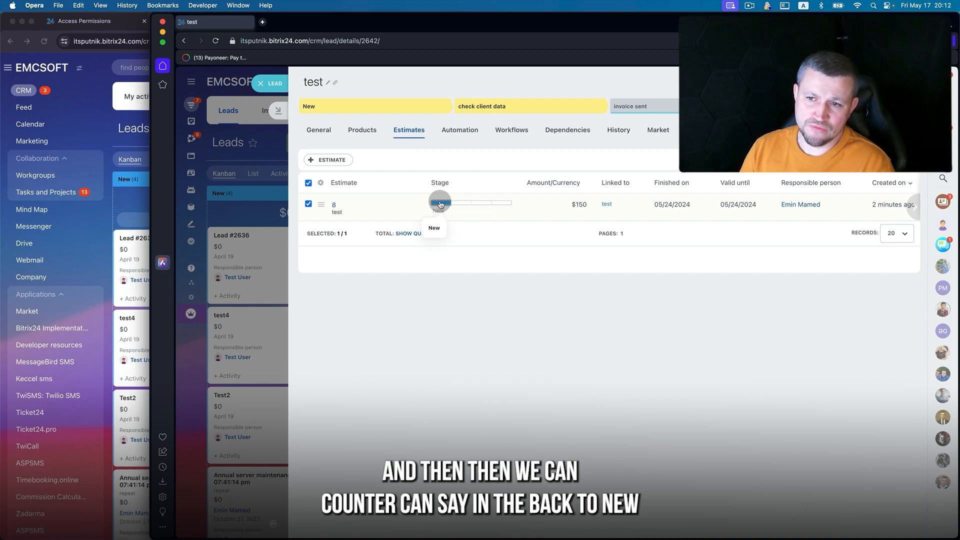
left_click(483, 204)
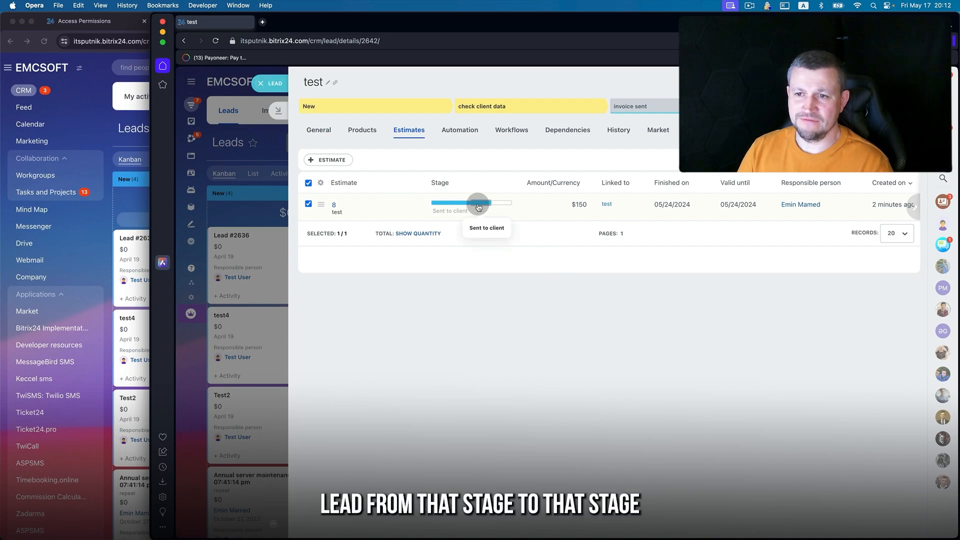
left_click(278, 83)
left_click_drag(475, 261, 572, 268)
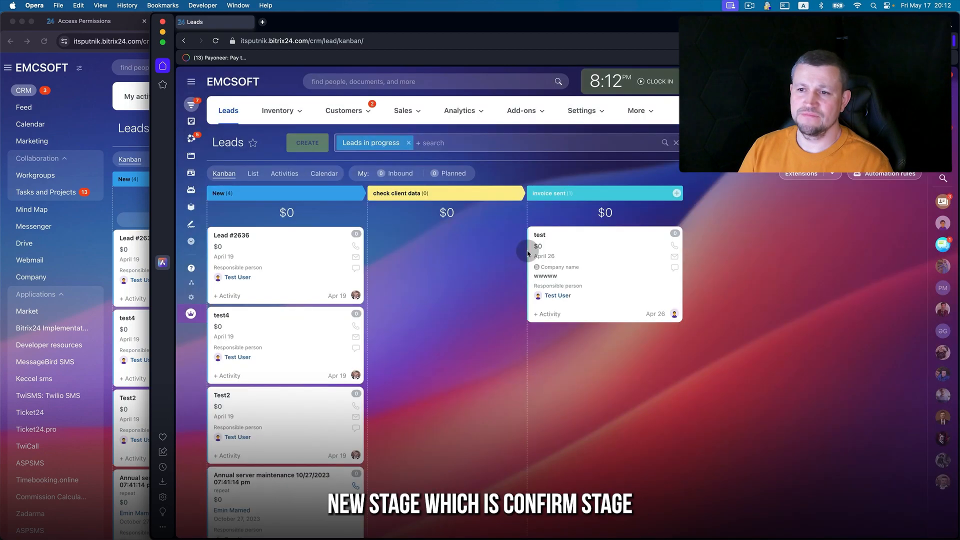
On the admin's Leads board in Chrome, add an estimate confirmed stage between check client data and invoice sent.
left_click(94, 73)
left_click(459, 184)
type("e")
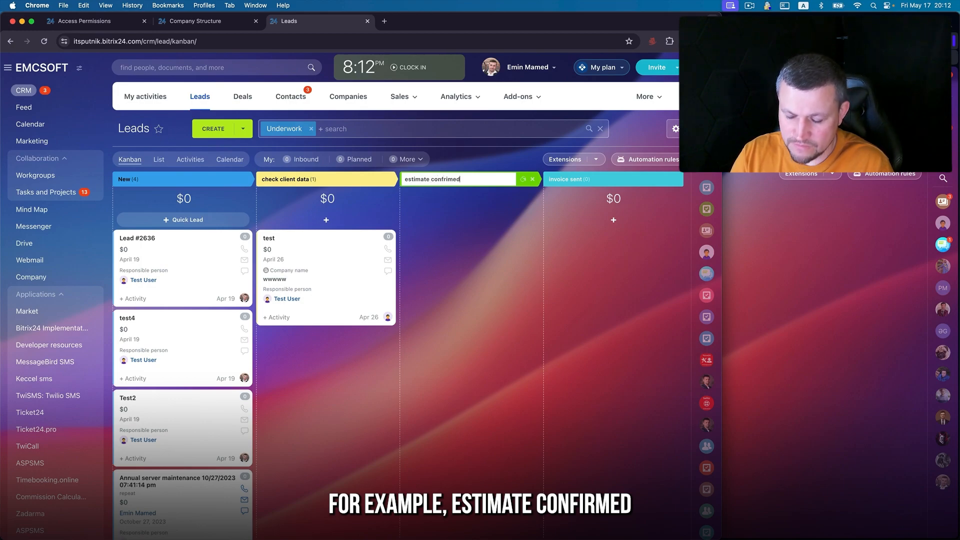
type("stimate confri")
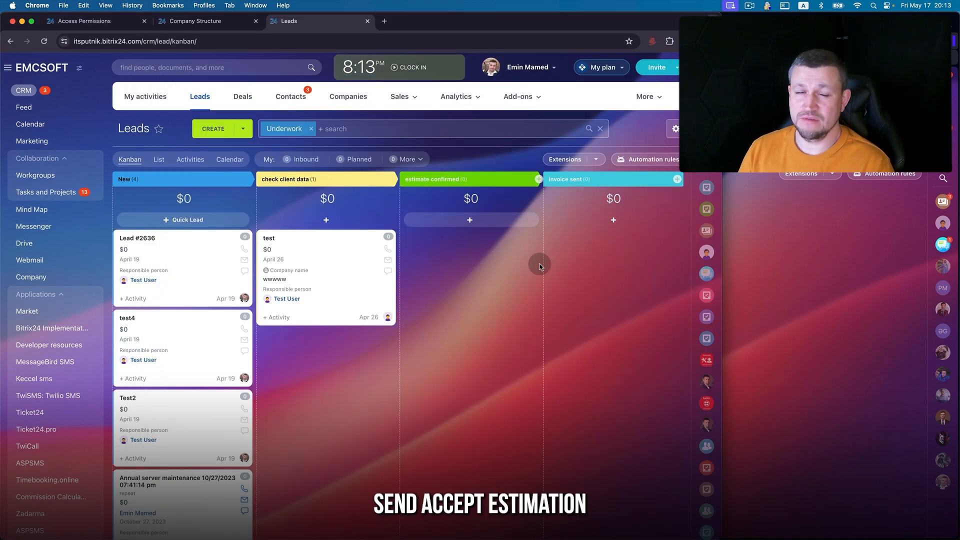
Move the test lead to the estimate confirmed stage, filling the requested field with 111, and view the test user's board in Opera before minimizing it.
left_click_drag(369, 266, 428, 268)
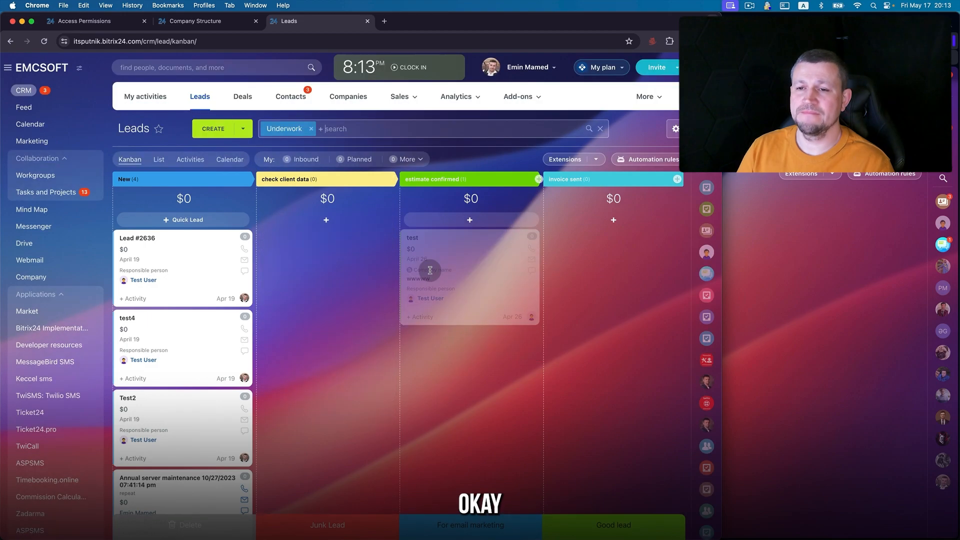
left_click(320, 312)
type("111")
left_click(346, 343)
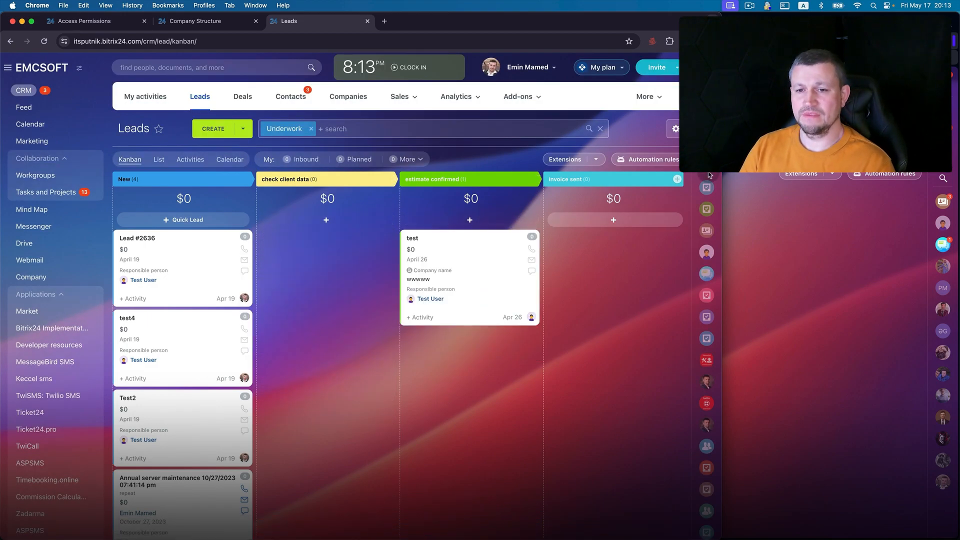
key("super+Tab")
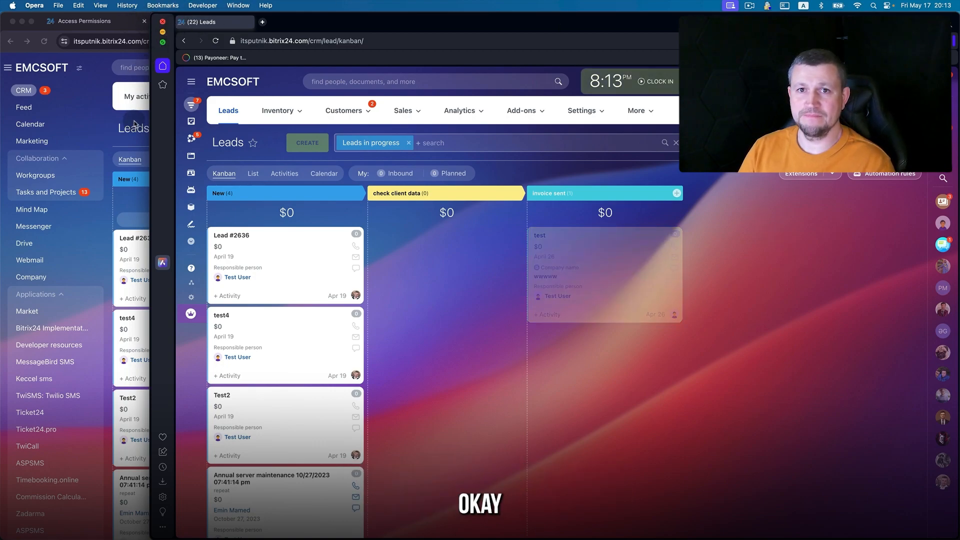
left_click(163, 31)
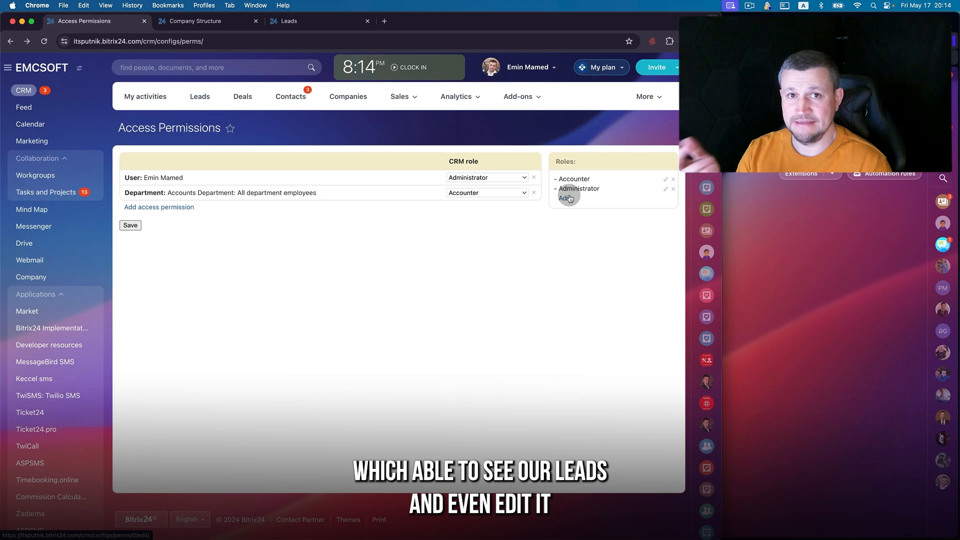
Add a new CRM role in the access permissions and name it Sales manager.
left_click(567, 198)
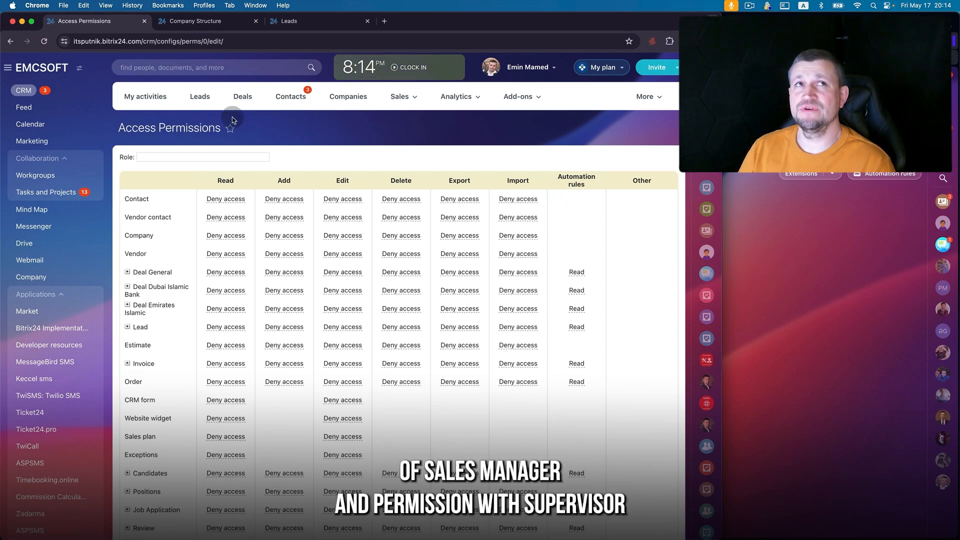
left_click(202, 157)
type("Sales manager")
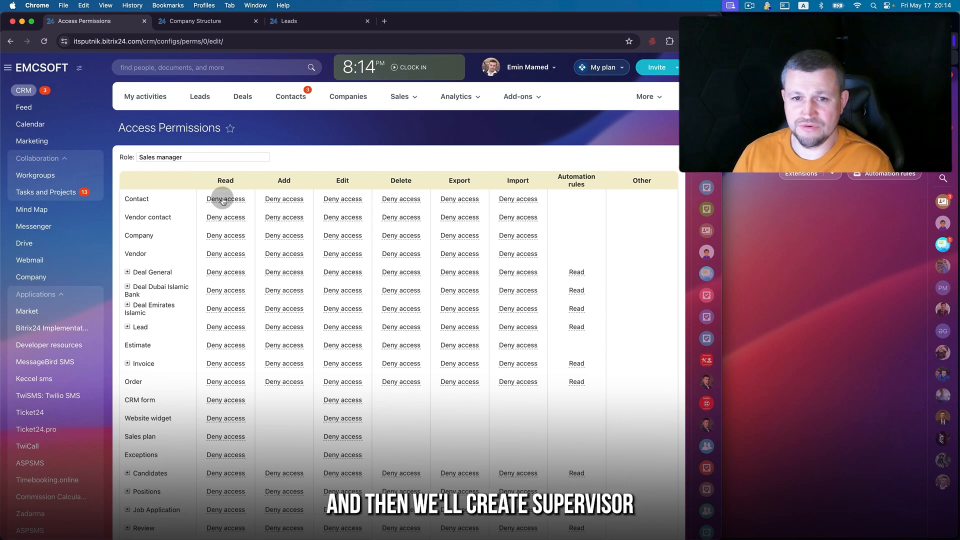
Set the Sales manager role's Read, Add and Edit permissions for Lead to Personal.
scroll(221, 195, "down", 3)
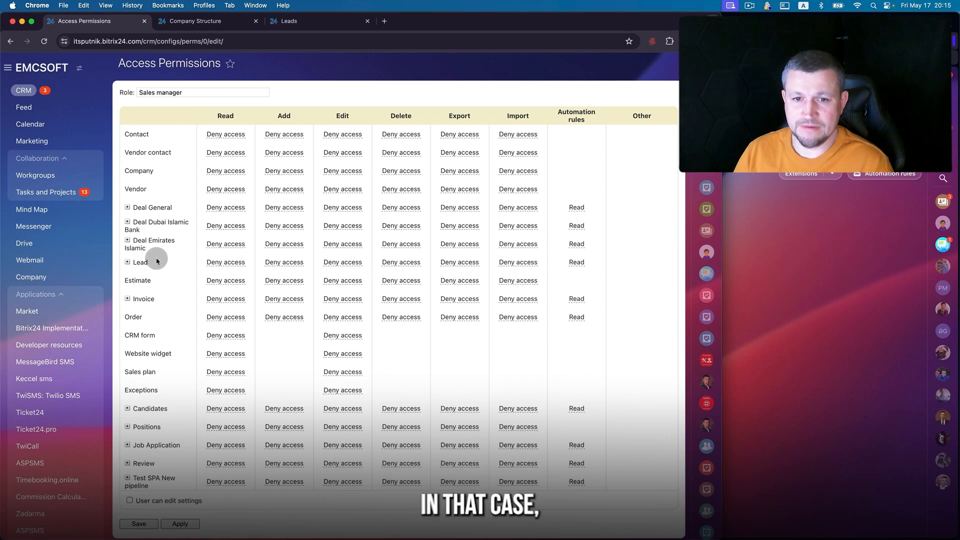
left_click(223, 265)
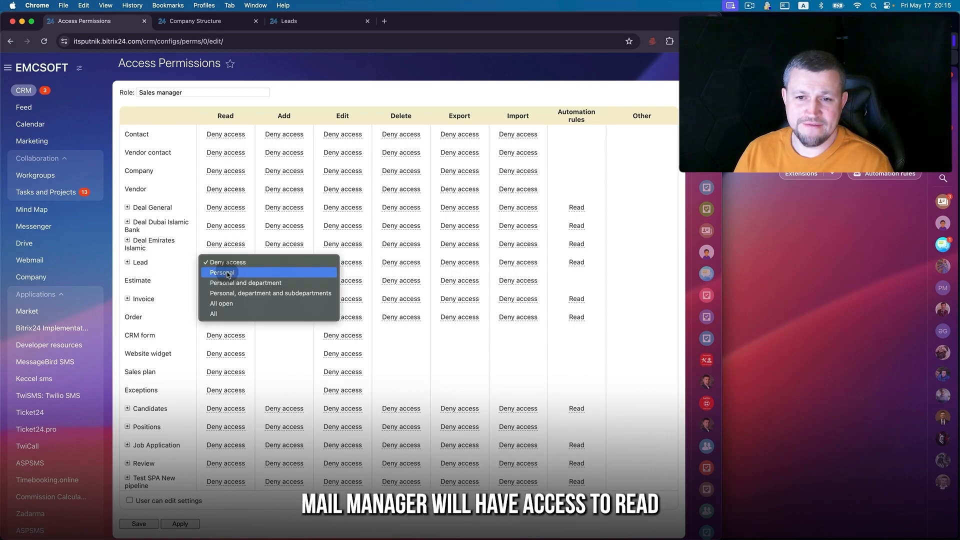
left_click(227, 274)
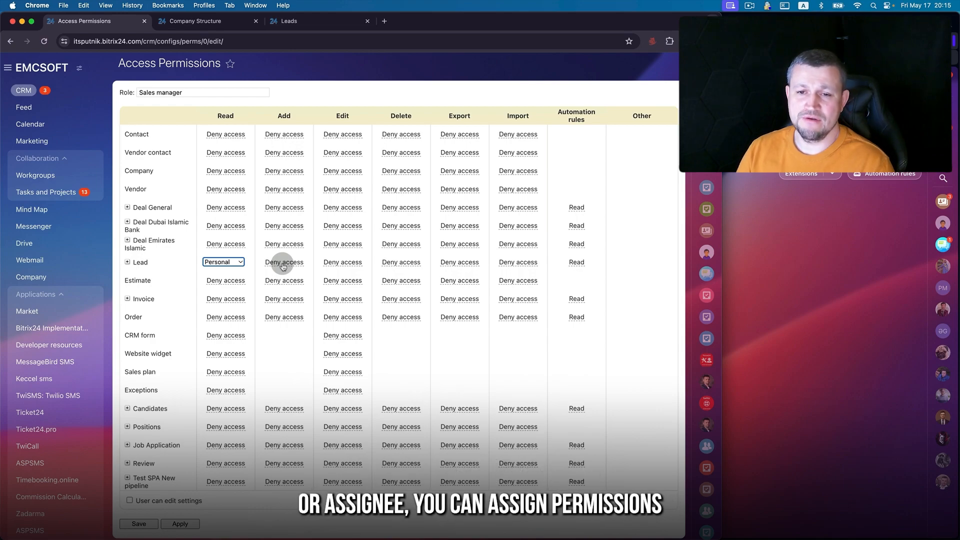
left_click(283, 266)
left_click(287, 274)
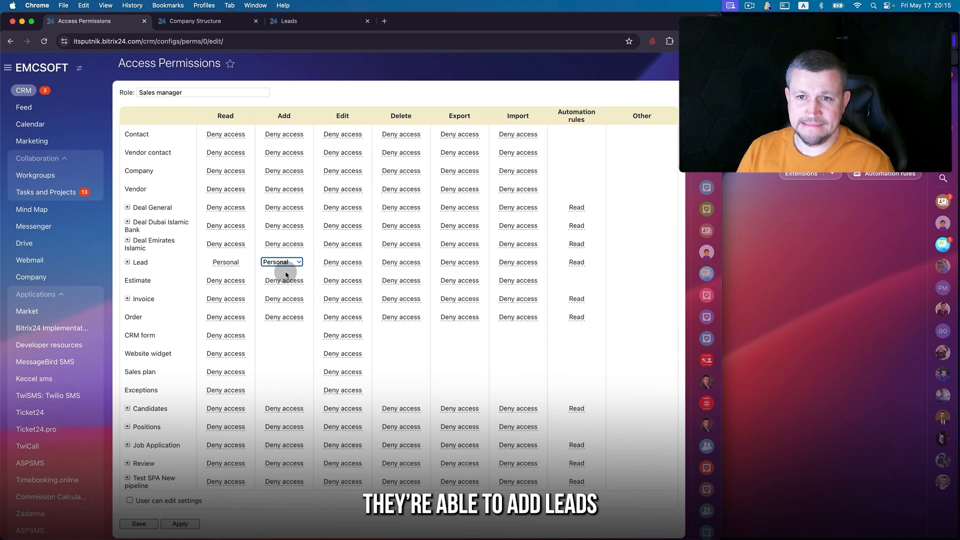
left_click(337, 266)
left_click(336, 274)
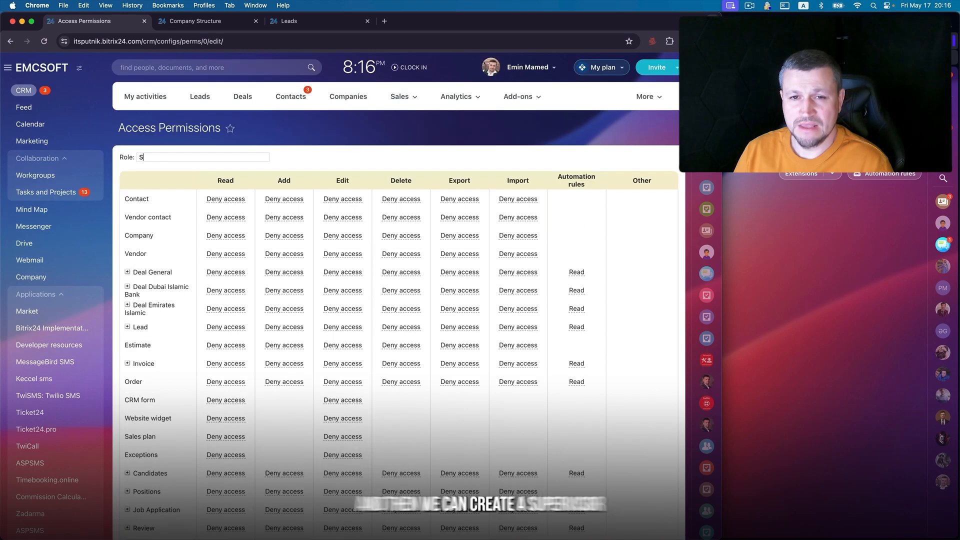
Name a new CRM access role Supervisor.
type("rvisor")
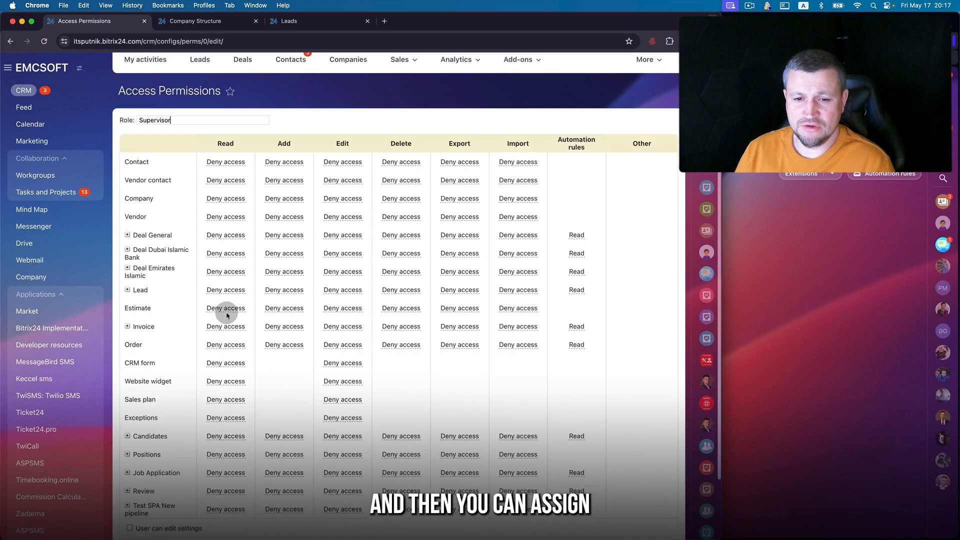
scroll(225, 325, "down", 2)
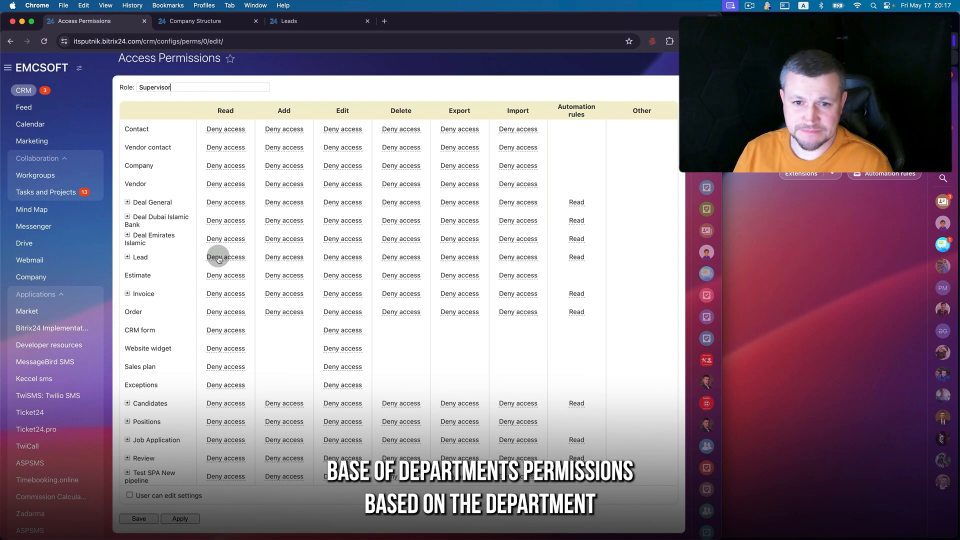
In the company structure, appoint the test user head of the Sales Department and transfer two Marketing department employees into Sales.
left_click(203, 22)
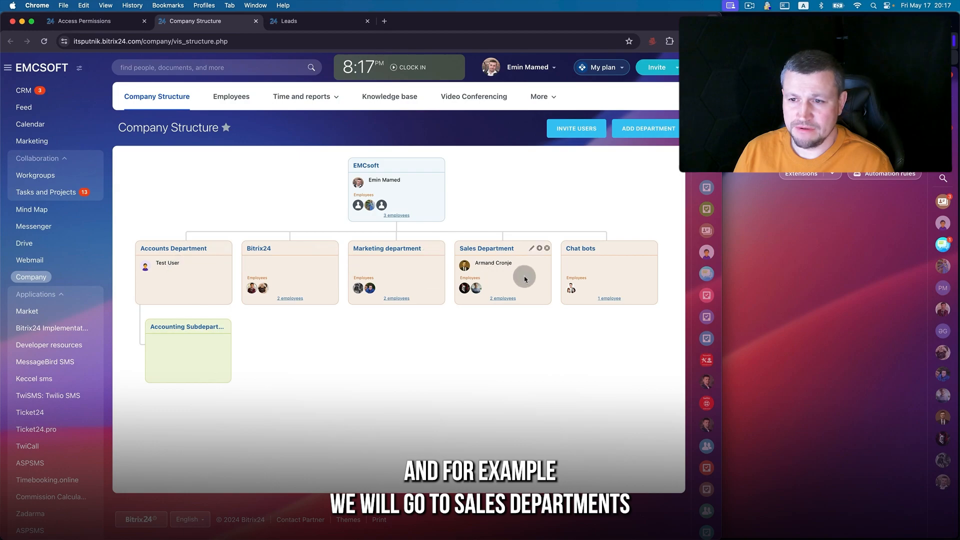
left_click_drag(167, 262, 500, 262)
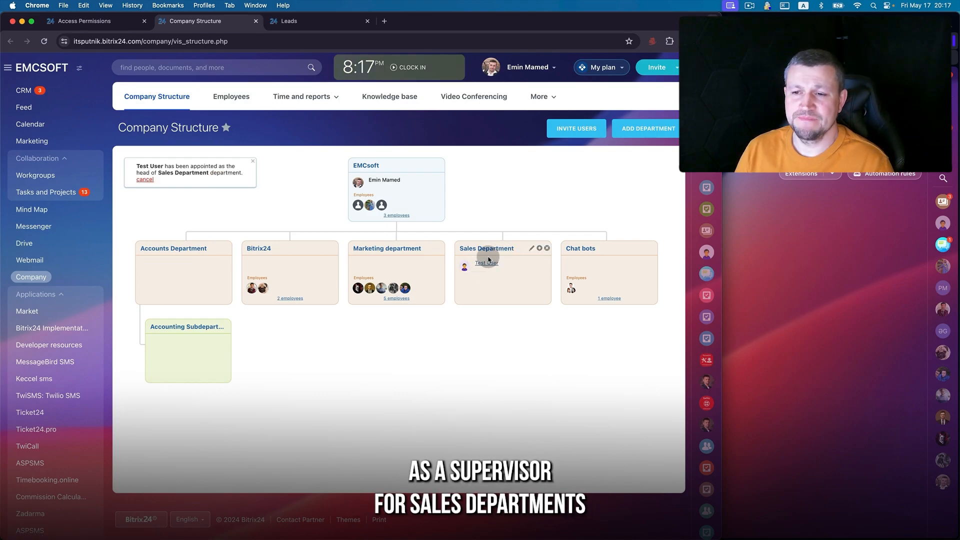
mouse_move(492, 263)
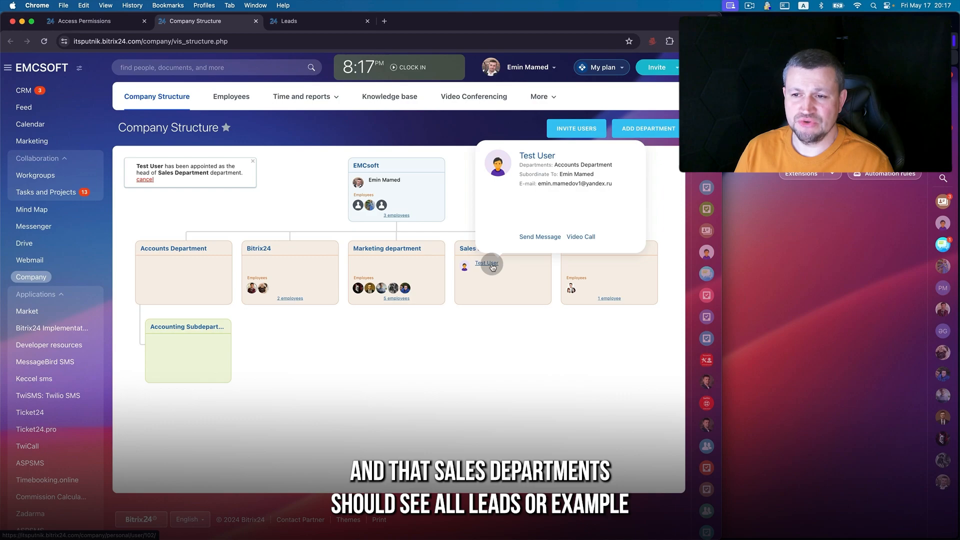
left_click_drag(406, 289, 470, 289)
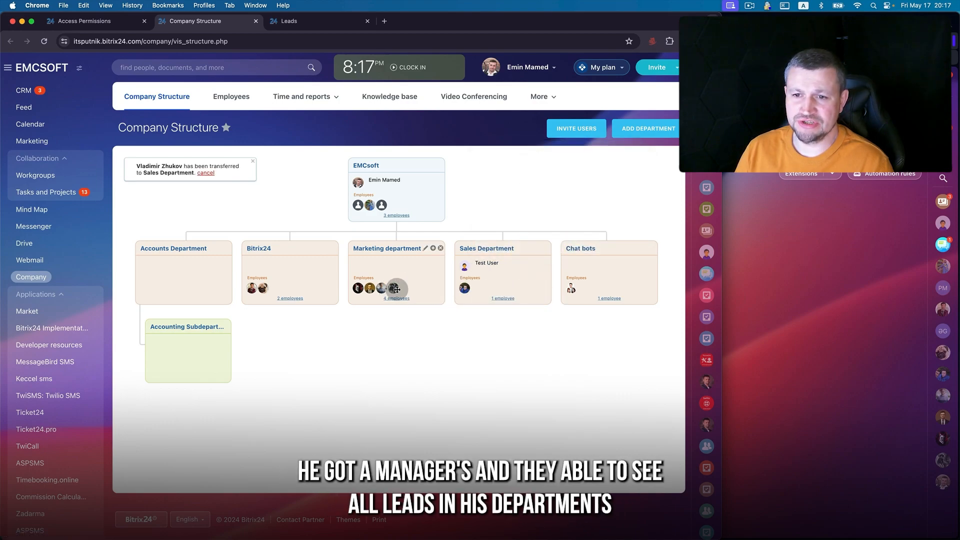
mouse_move(487, 267)
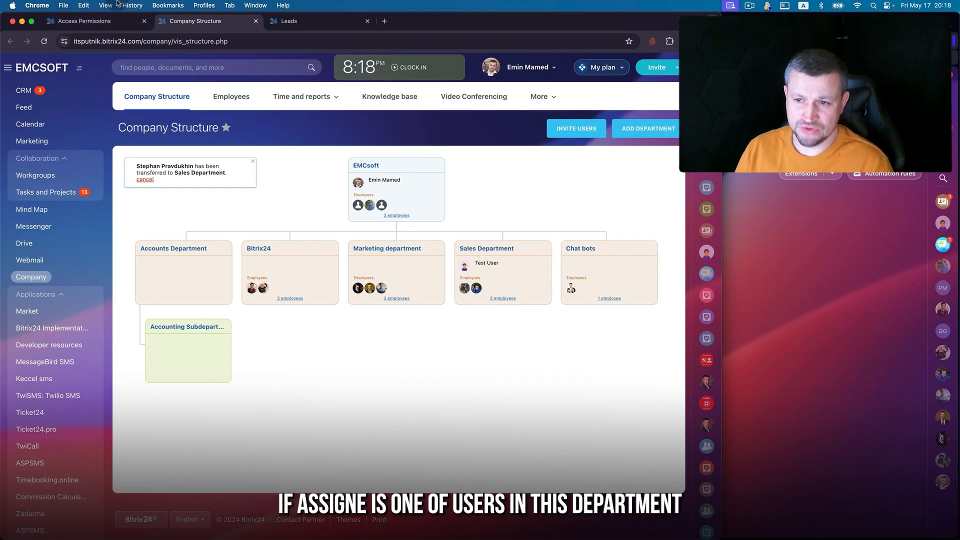
Set the Supervisor role's Read permission for Lead to Personal and department.
left_click(84, 21)
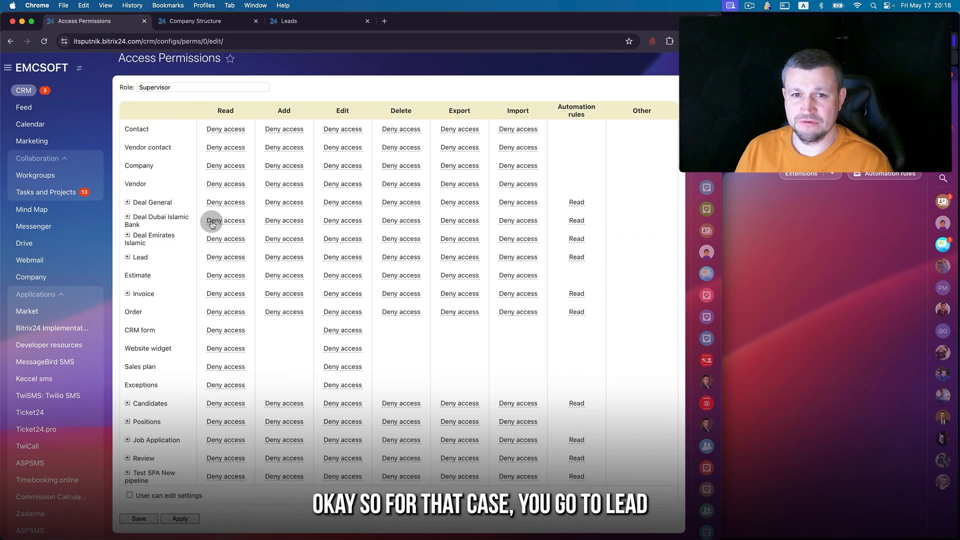
left_click(226, 259)
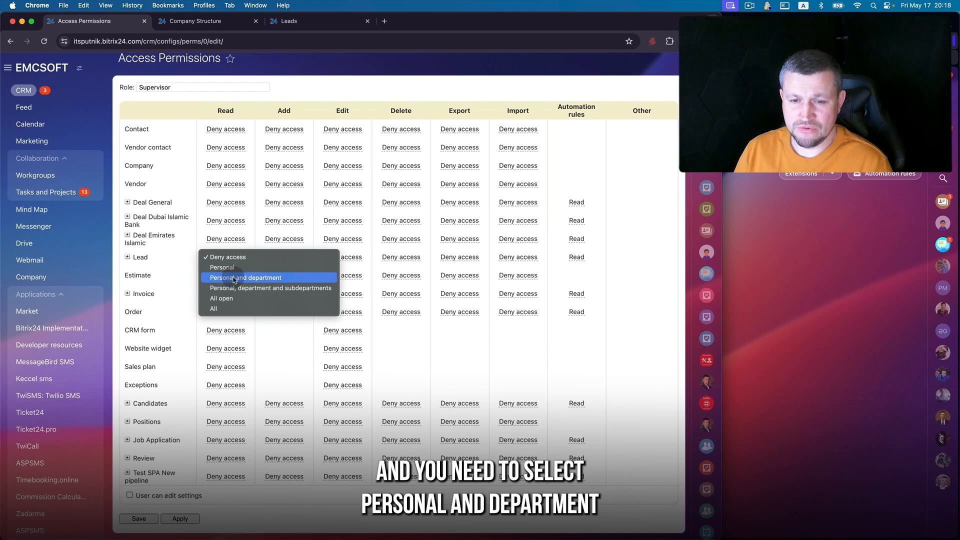
left_click(234, 278)
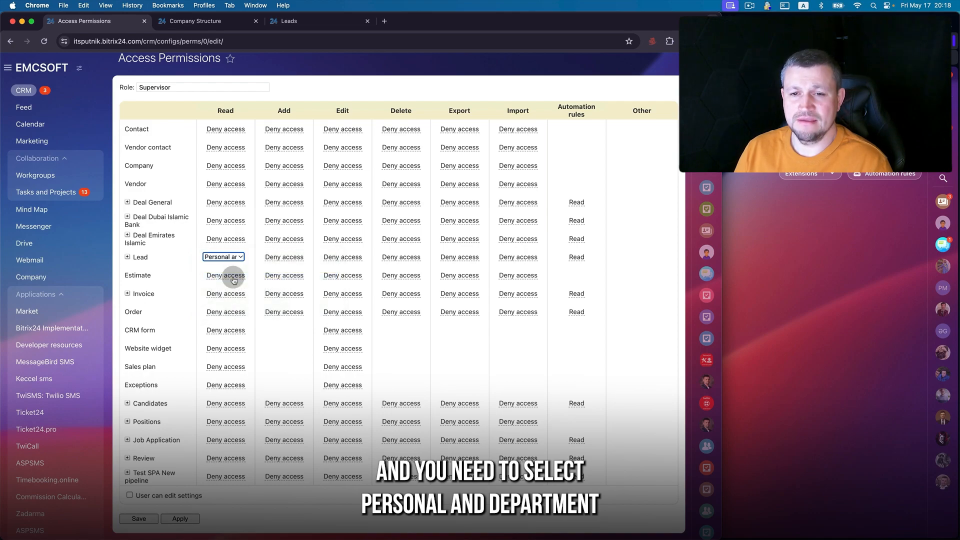
Add South America and US subdepartments under the Sales Department and transfer one Marketing employee into each.
left_click(225, 25)
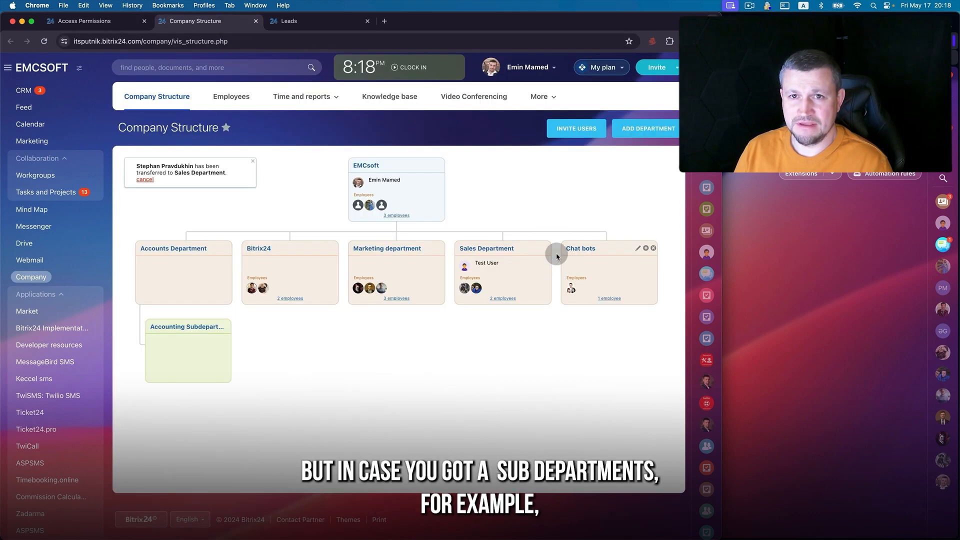
left_click(539, 249)
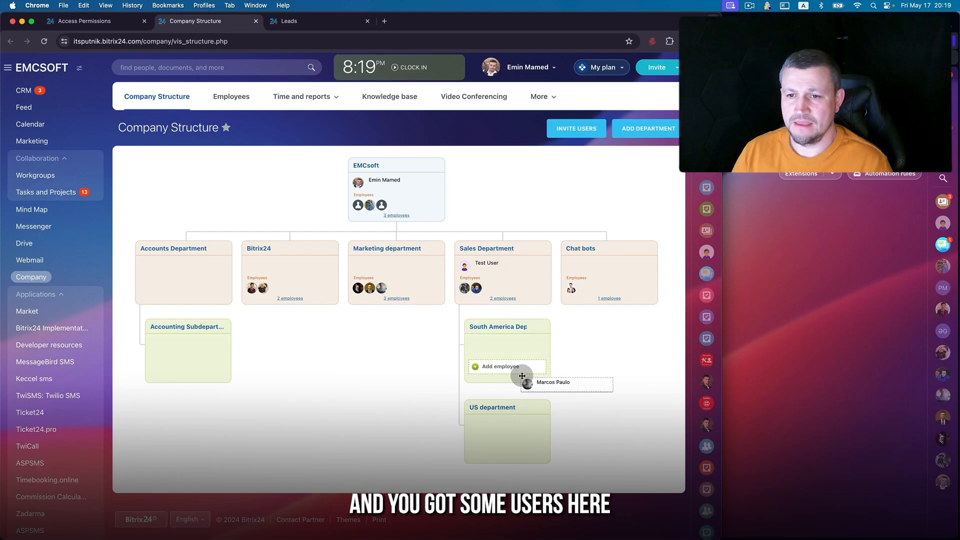
left_click_drag(521, 379, 524, 378)
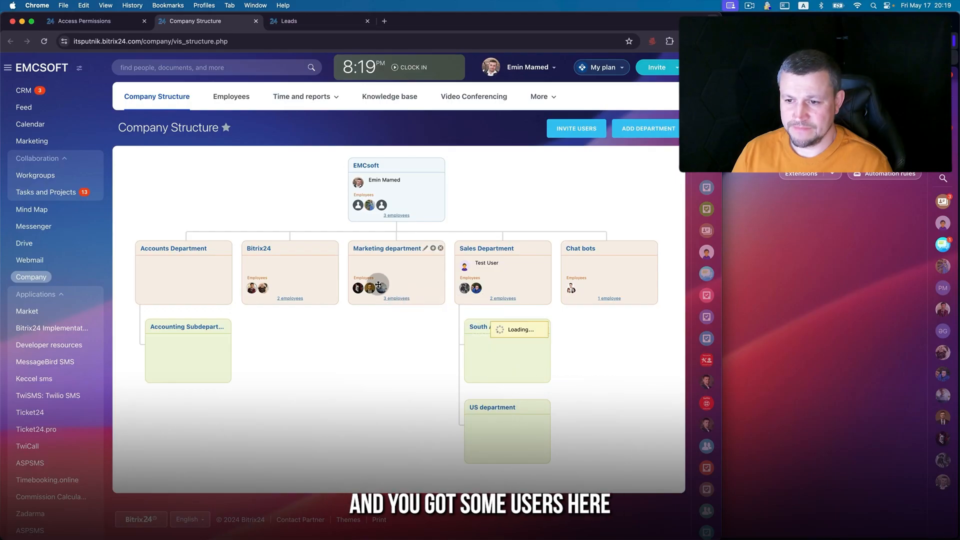
Set the Supervisor role's Read, Add and Edit permissions for Lead to Personal, department and subdepartments, and save the role.
left_click(70, 23)
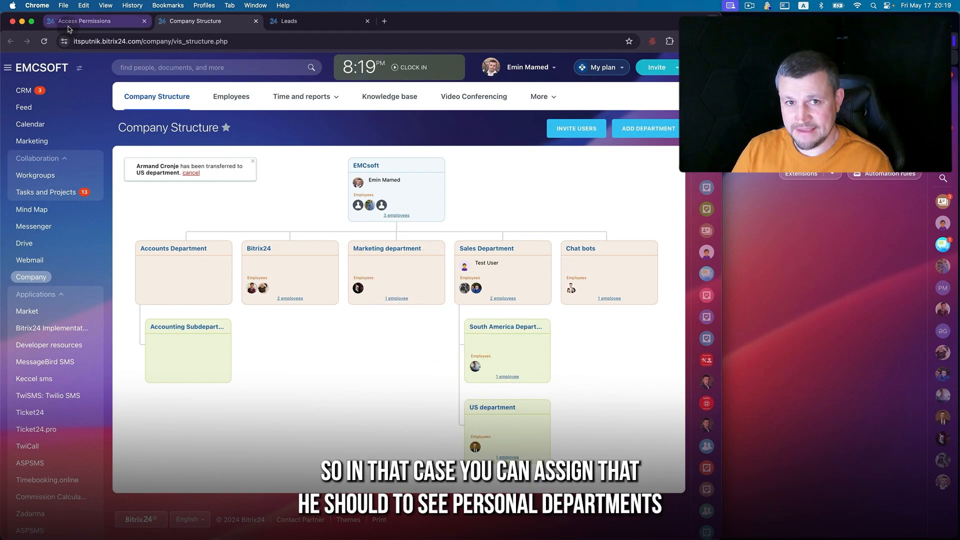
left_click(233, 257)
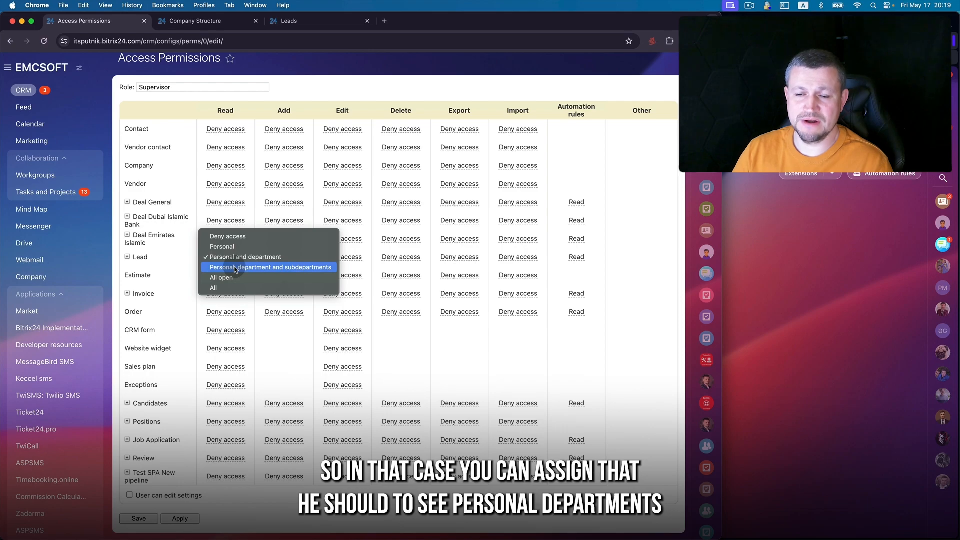
left_click(236, 268)
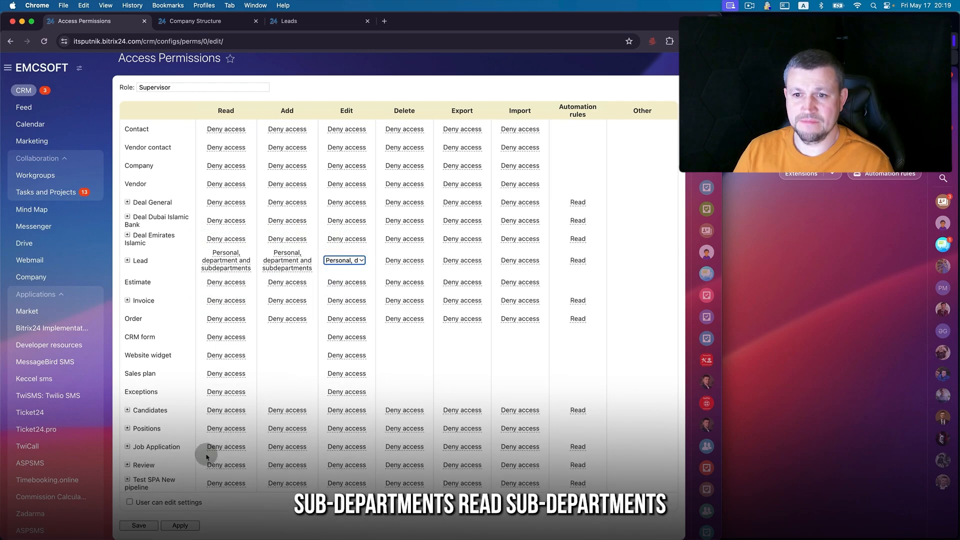
left_click(139, 525)
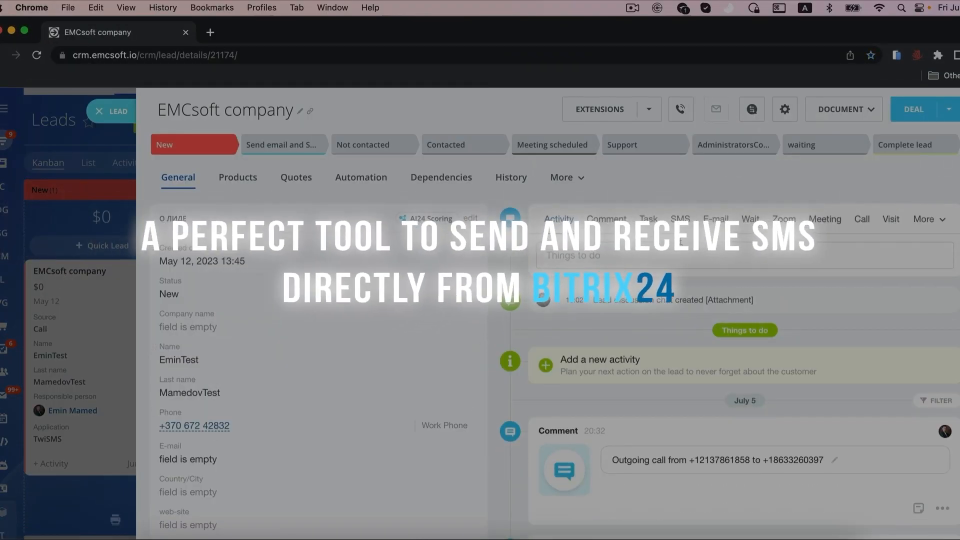
type("Hello Emin! Waiting in our ")
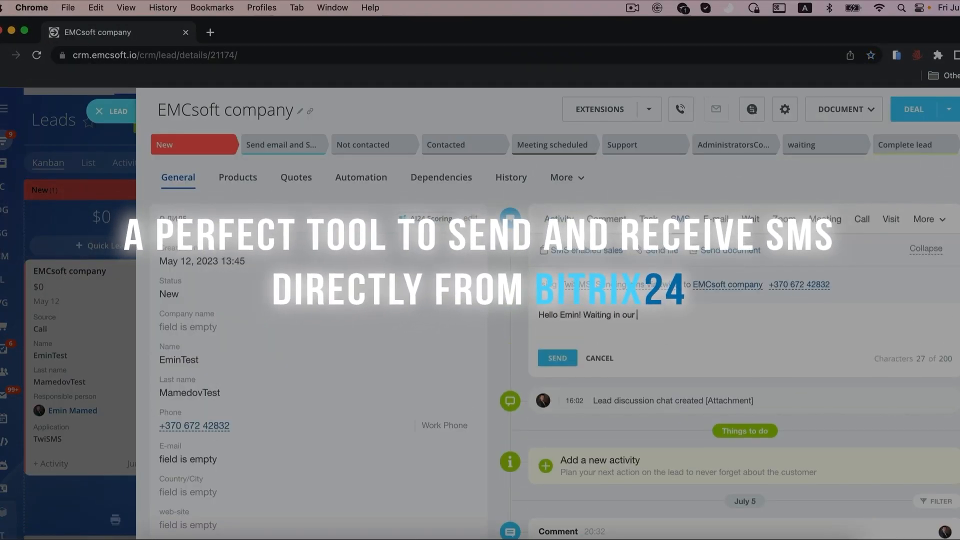
type("office")
left_click(556, 358)
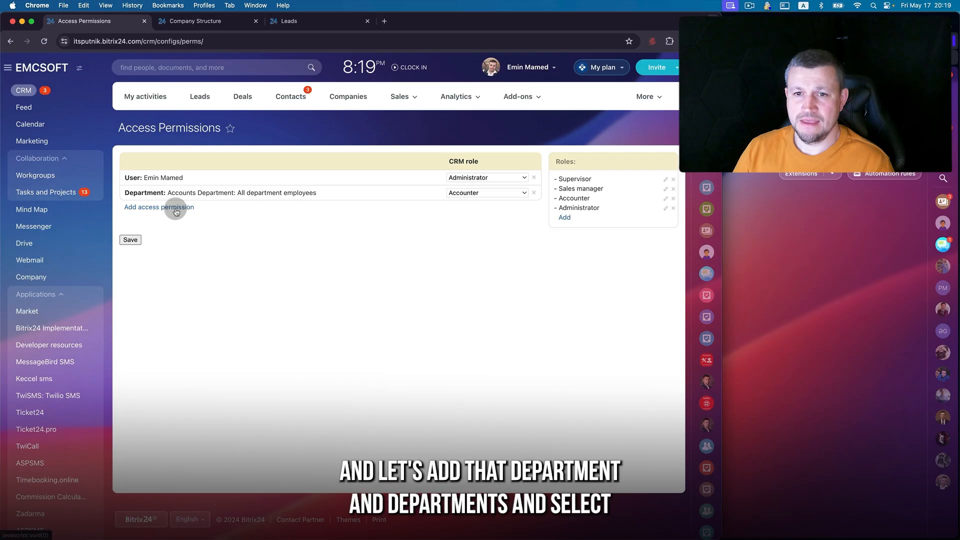
Add an access permission for all department employees of the Sales Department, picked from the company structure.
left_click(176, 212)
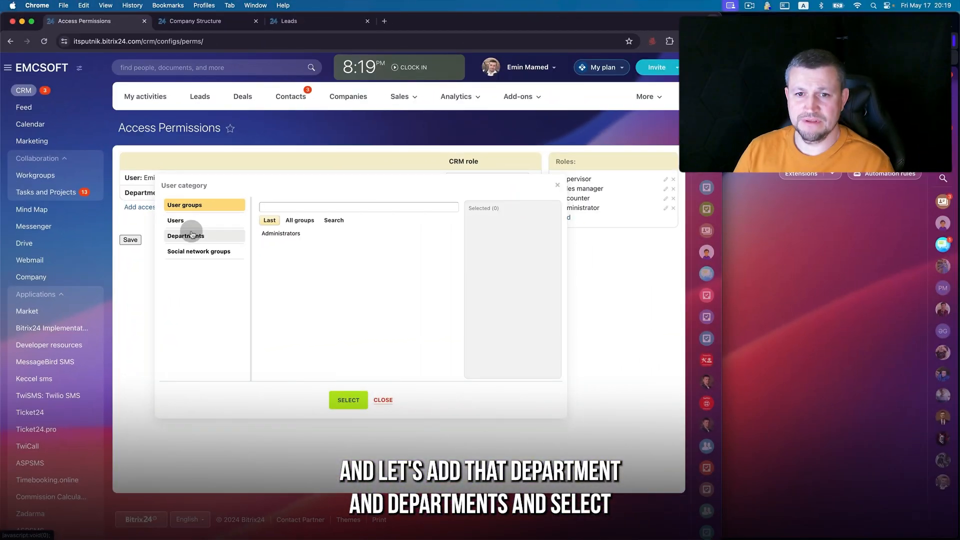
left_click(192, 234)
left_click(329, 241)
left_click(321, 225)
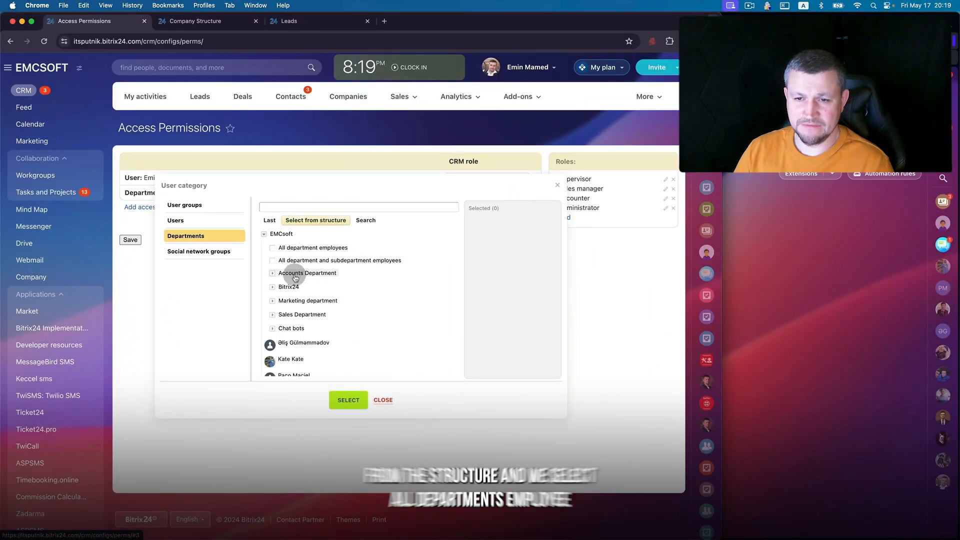
left_click(272, 315)
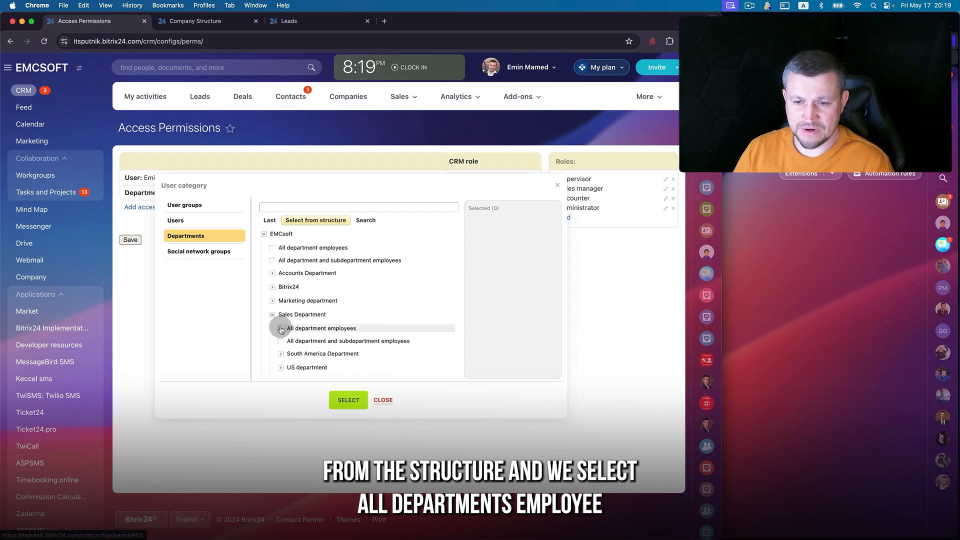
left_click(281, 329)
left_click(349, 400)
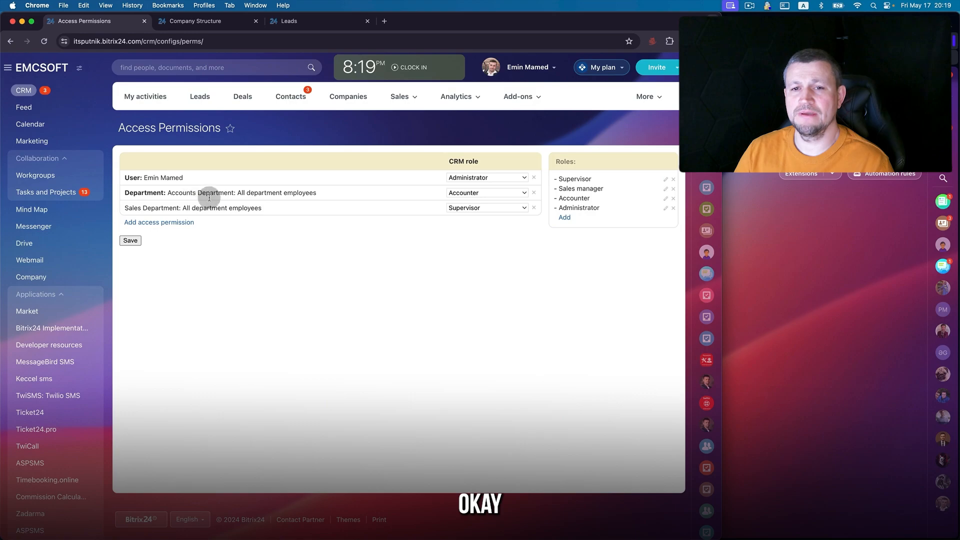
Assign the Sales manager role to the Sales Department's access permission and save the permissions.
left_click(210, 21)
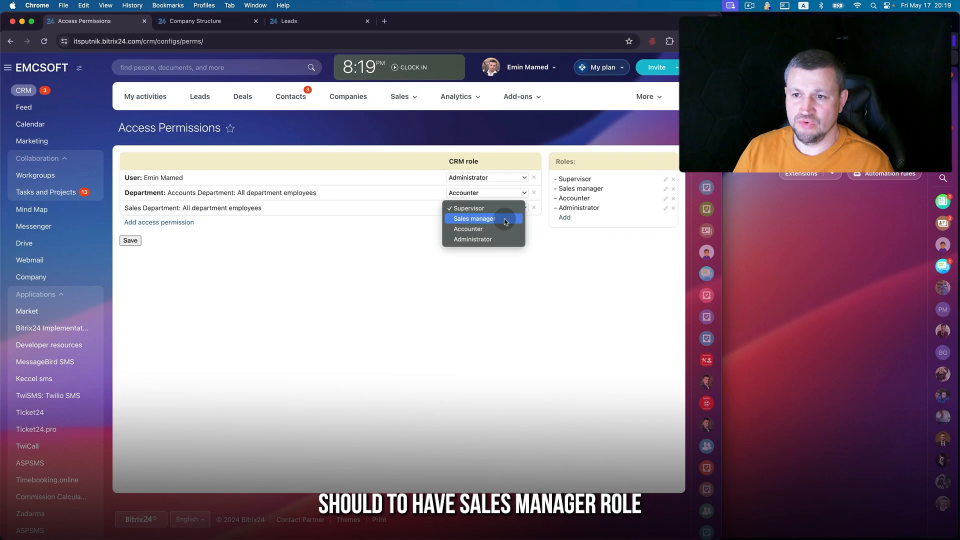
left_click(504, 217)
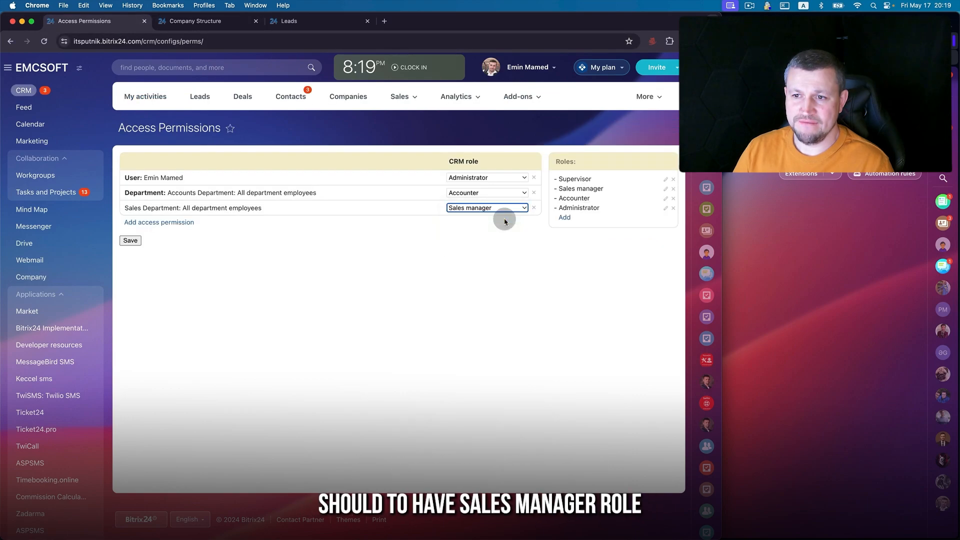
left_click(130, 240)
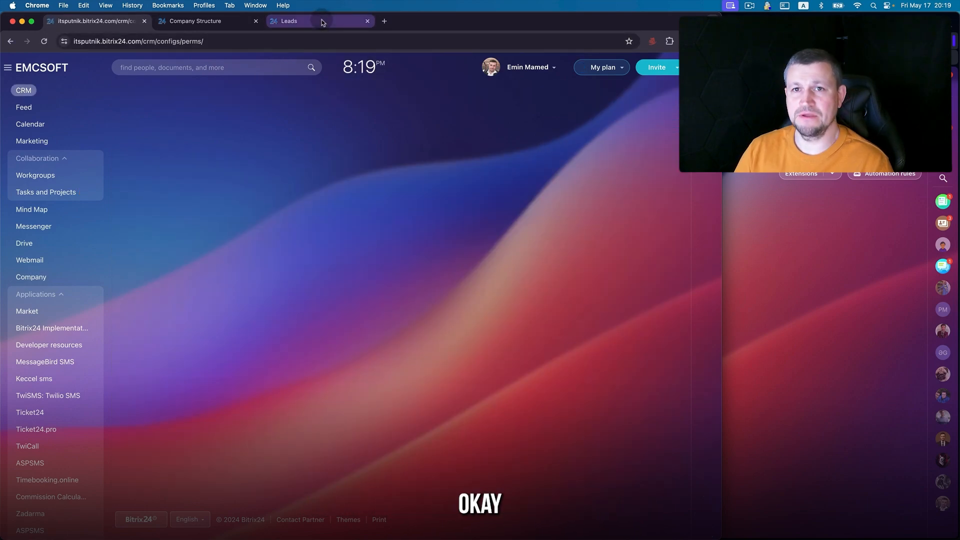
On the Leads board, move Lead #2636 and test4 from New to the check client data stage.
left_click(322, 21)
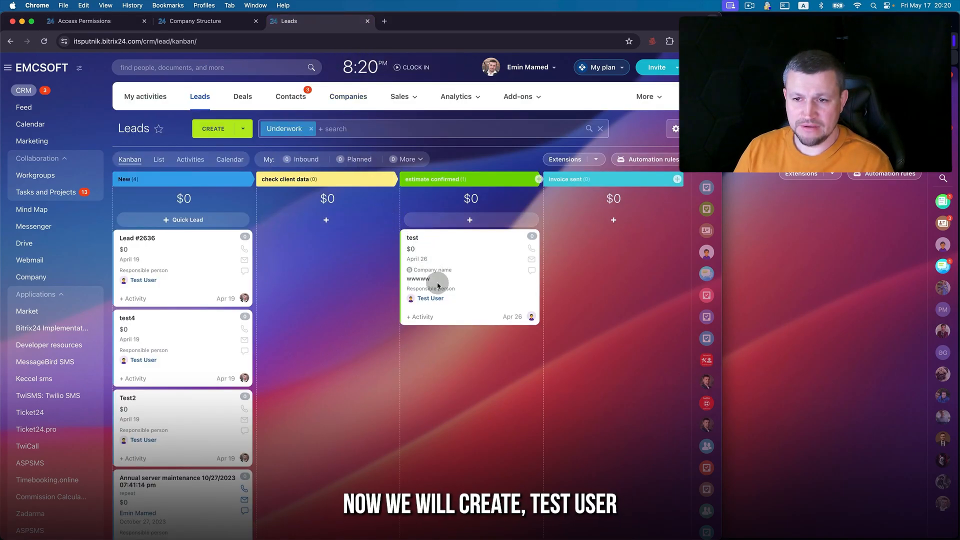
left_click(418, 239)
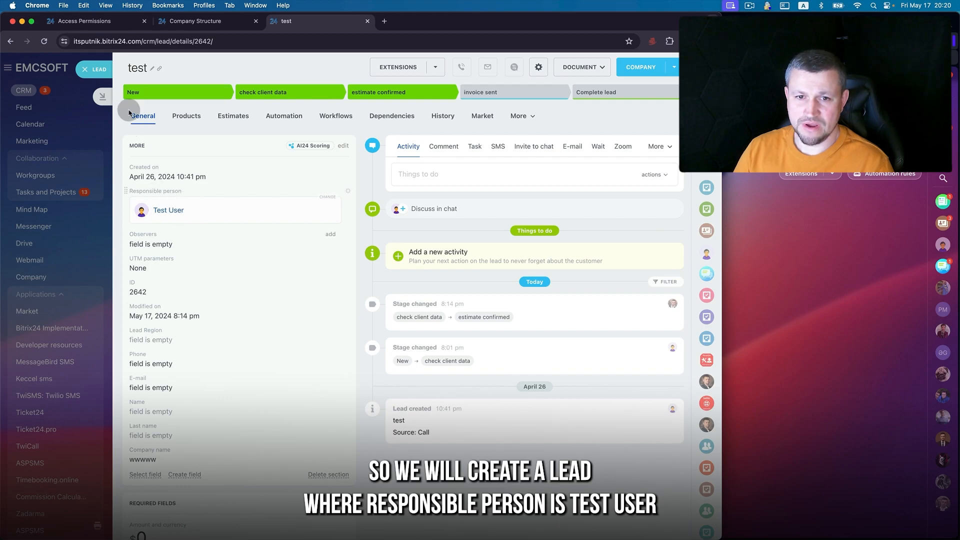
left_click(93, 67)
left_click_drag(200, 245, 286, 258)
Change the responsible person of Lead #2636 to a regular Sales Department employee, checking the company structure for a match.
left_click(314, 307)
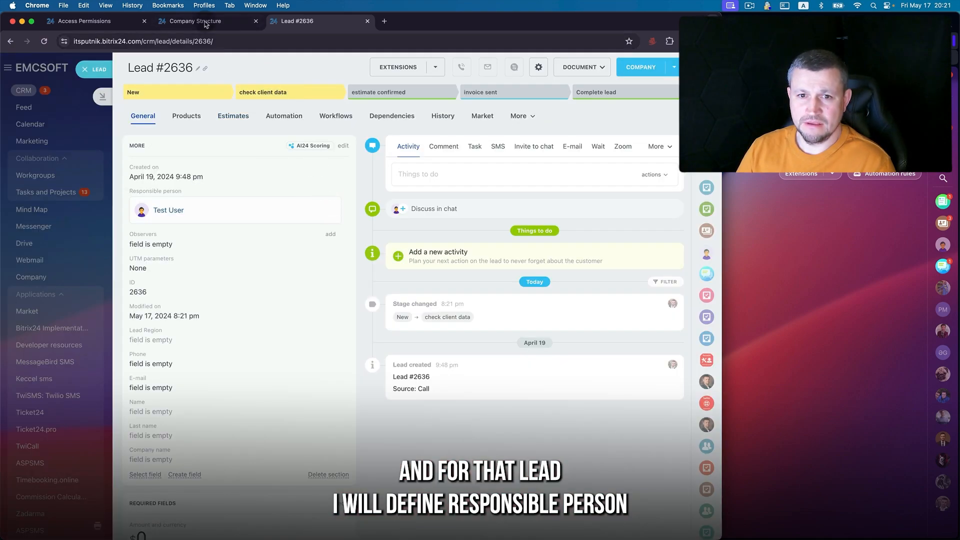
left_click(207, 21)
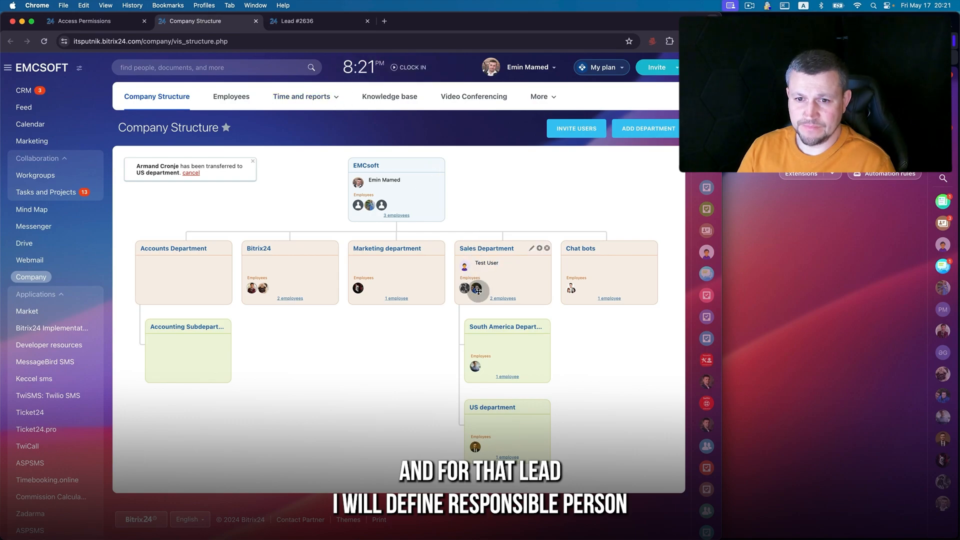
left_click(320, 22)
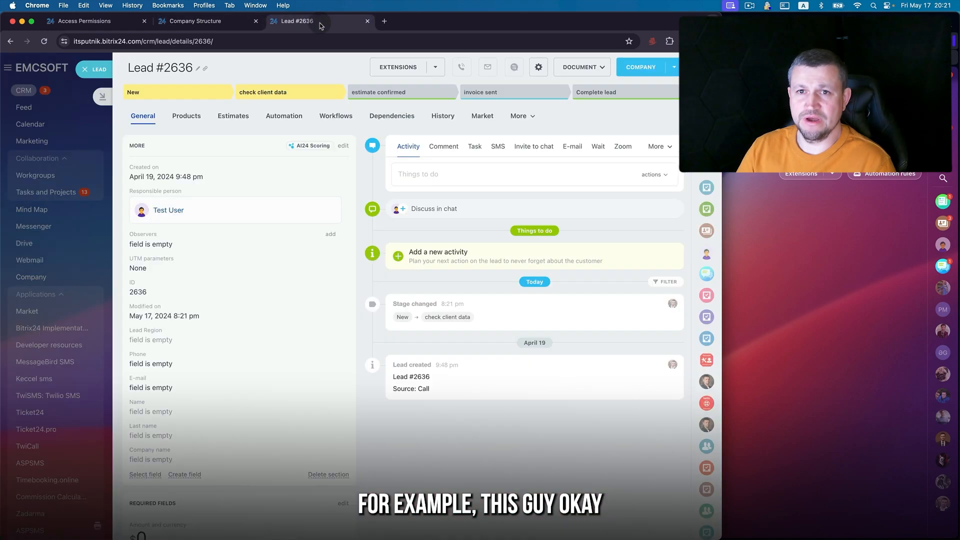
left_click(321, 198)
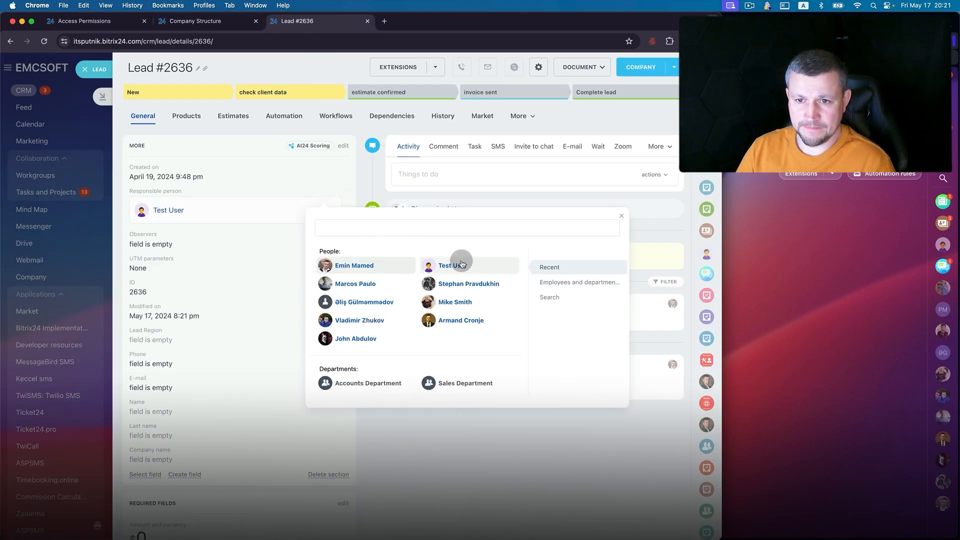
left_click(362, 322)
left_click(99, 71)
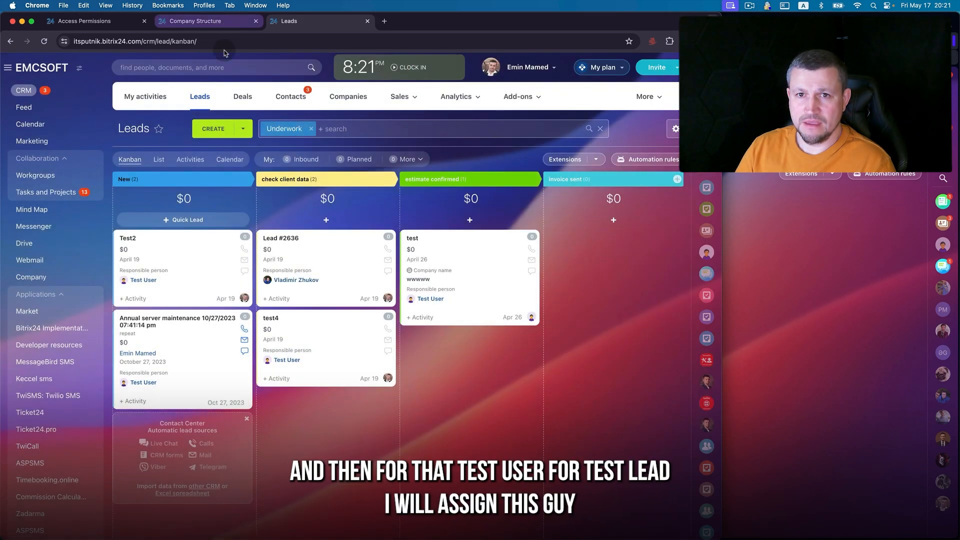
Change the responsible person of lead test4 to the other regular Sales Department employee.
left_click(269, 318)
left_click(236, 22)
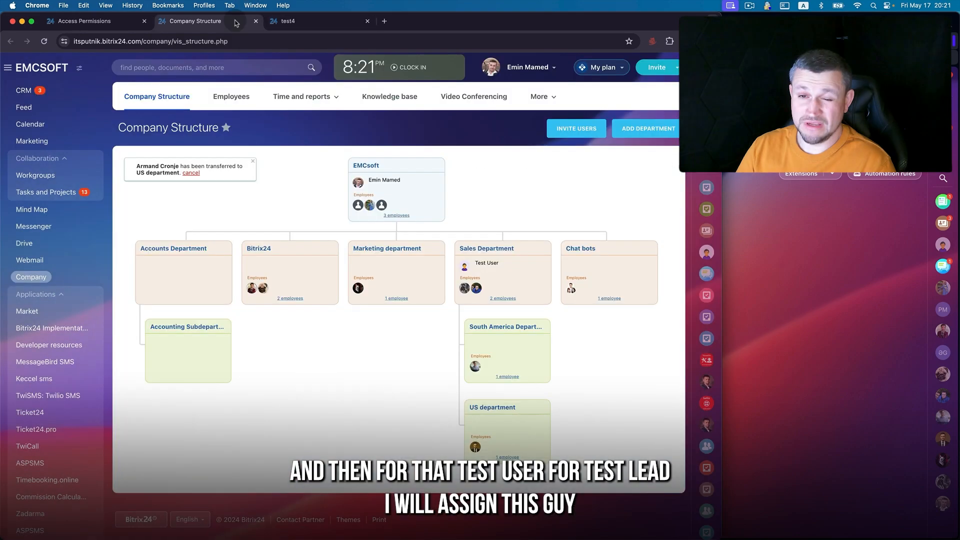
left_click(304, 22)
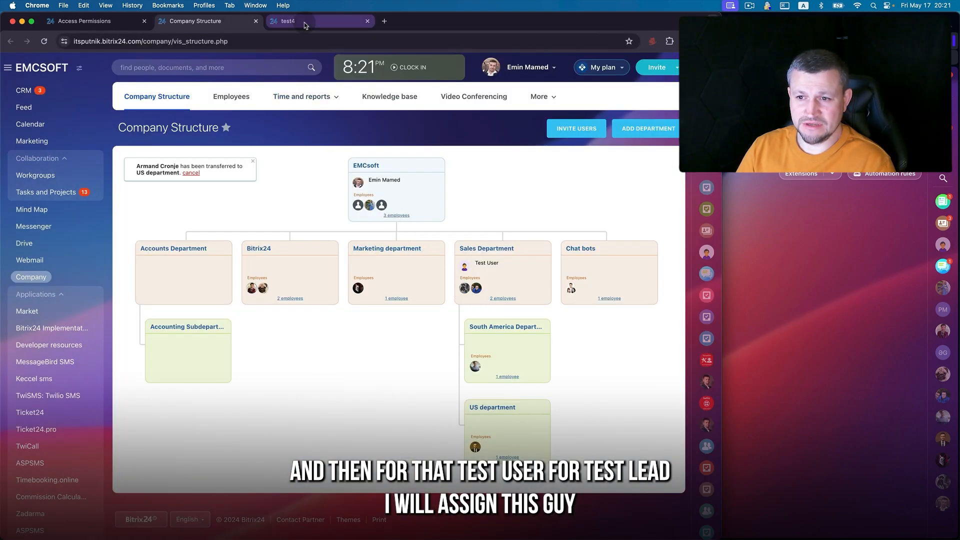
left_click(332, 202)
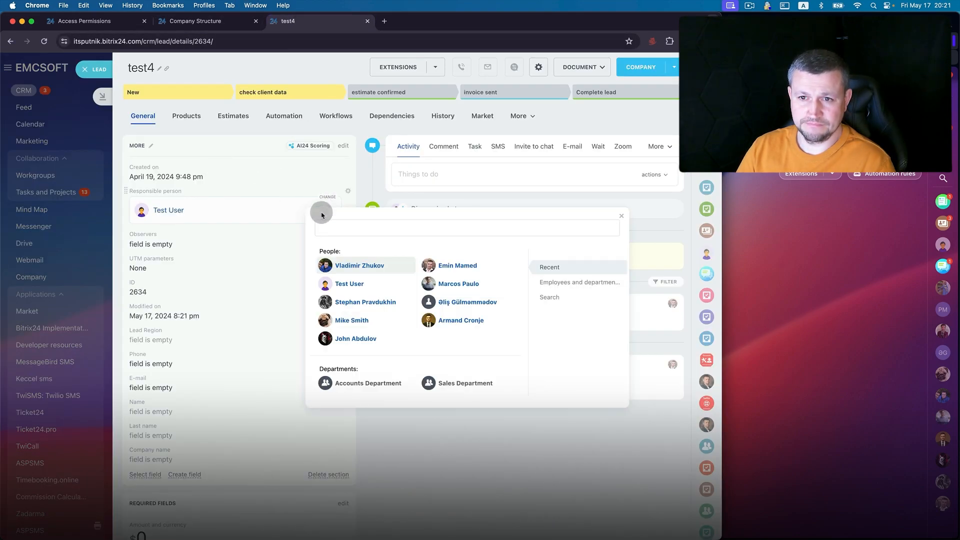
left_click(365, 302)
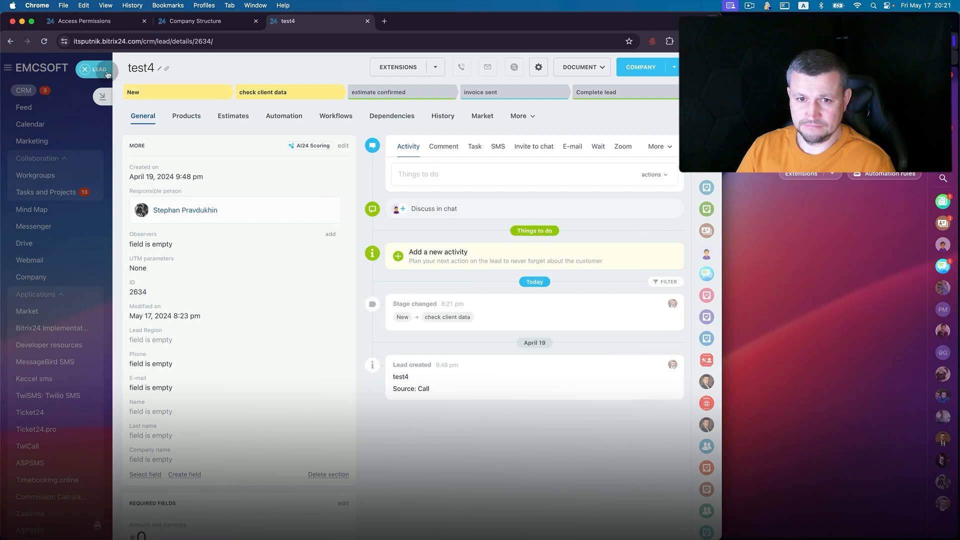
Return to the Leads board and delete the Test2 and Annual server maintenance leads from the New stage.
left_click(107, 74)
left_click_drag(200, 253, 156, 513)
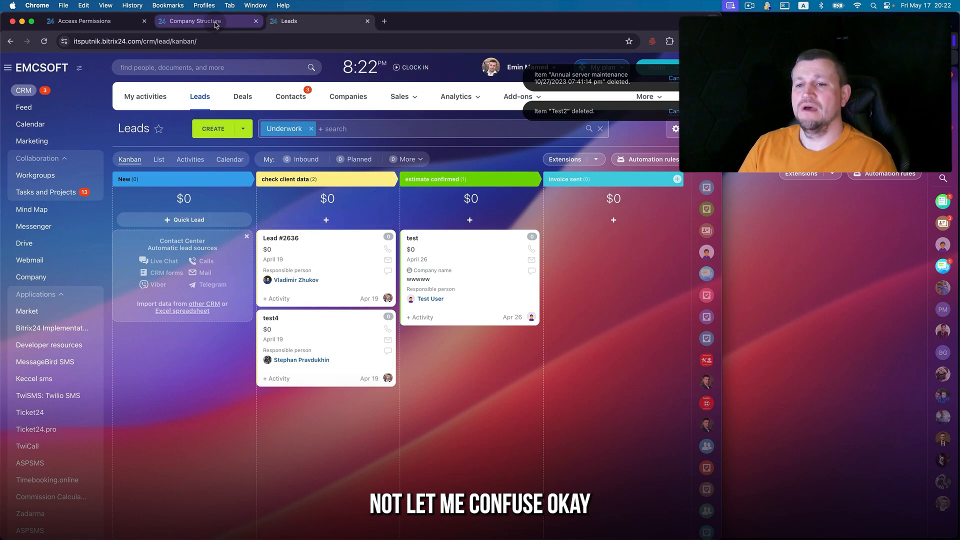
In the company structure, move the test user from head to regular employee of the Sales Department.
left_click(216, 25)
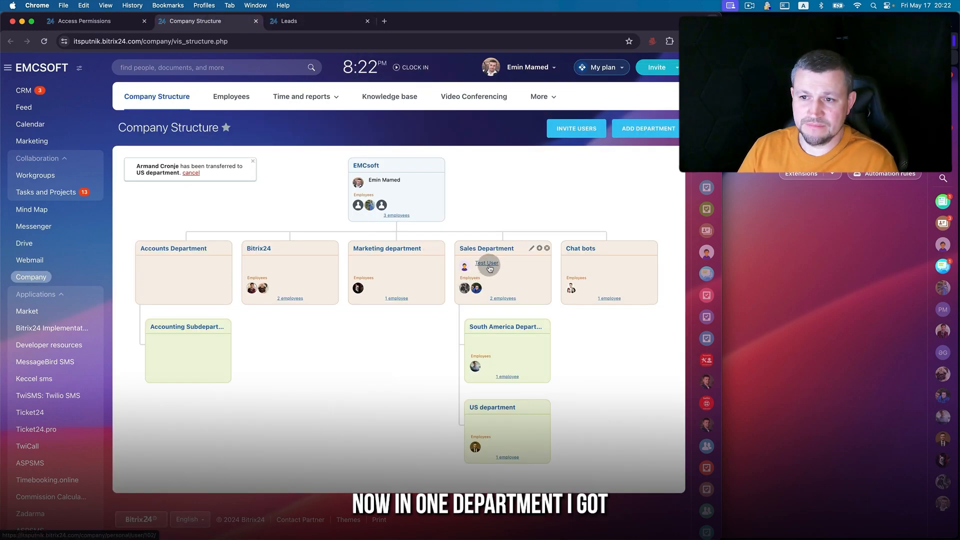
left_click(513, 292)
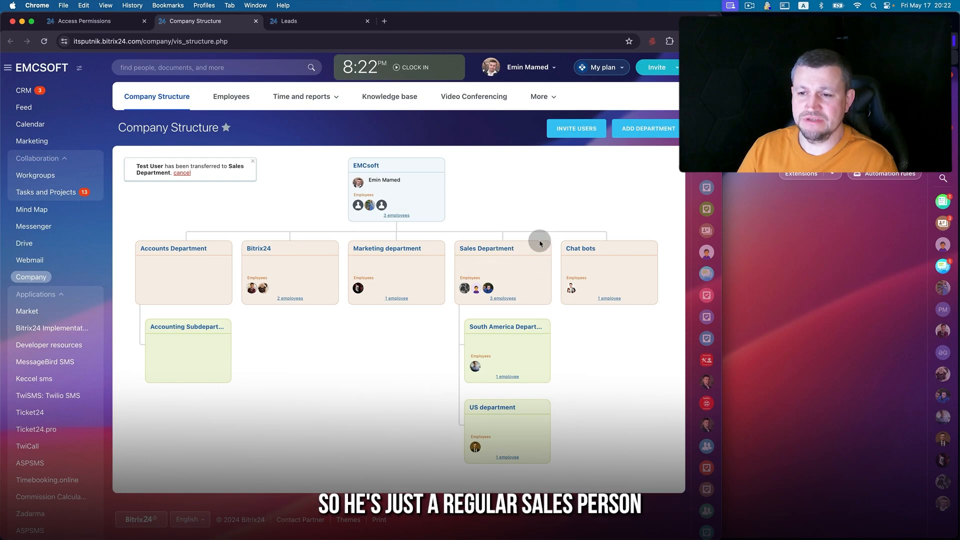
Review the responsible persons on the Leads board and the Lead permissions of the Sales manager role.
left_click(291, 22)
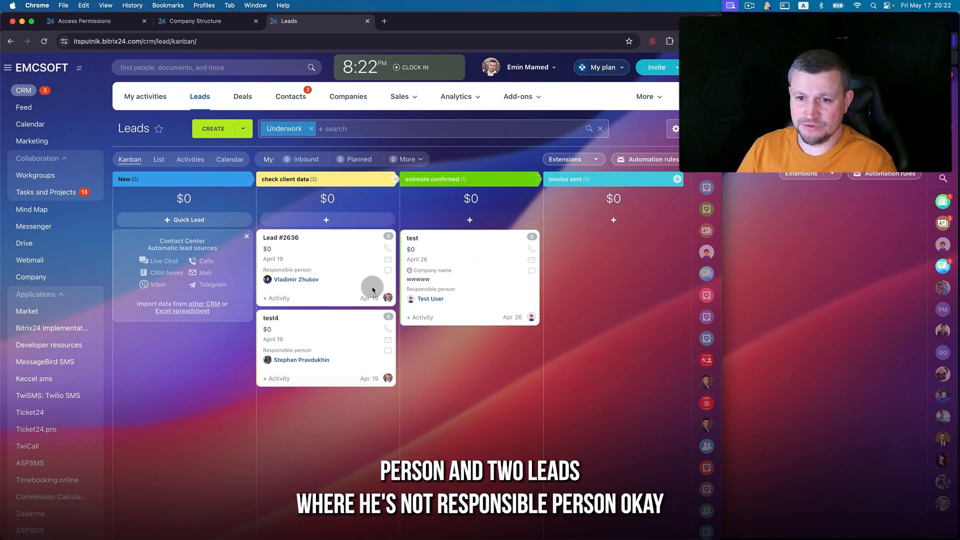
left_click(102, 23)
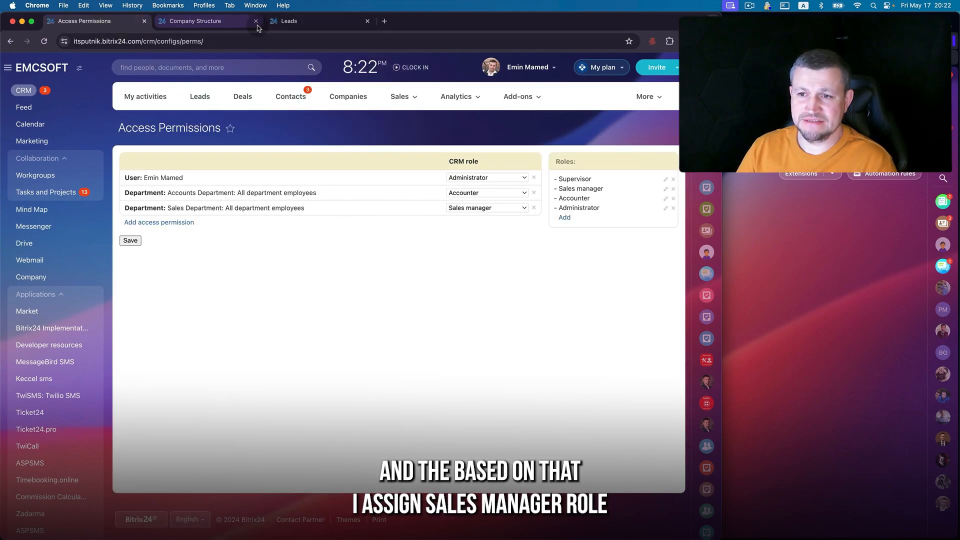
left_click(666, 190)
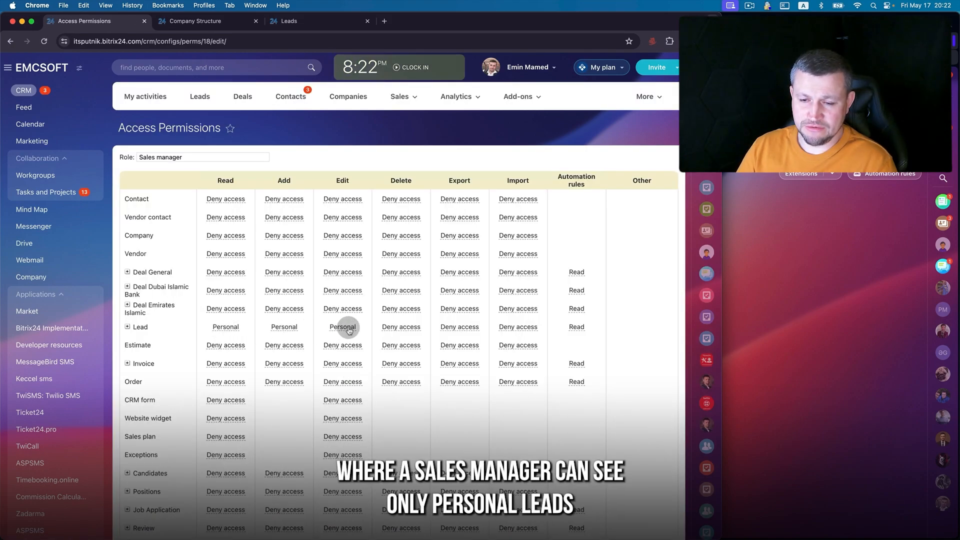
Switch to the test user's session in Opera, reload its Leads board and compare it with the administrator's board in Chrome.
left_click(867, 336)
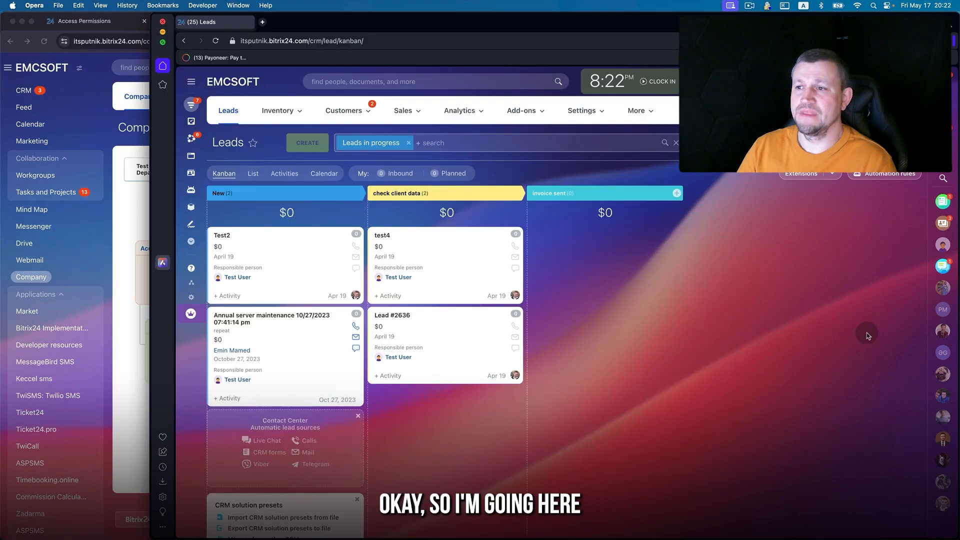
key("super+r")
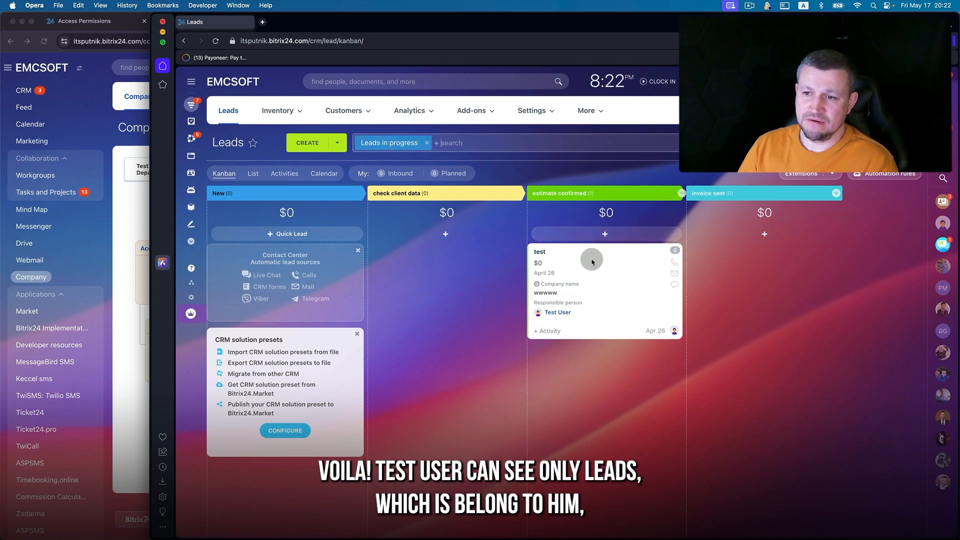
key("super+Tab")
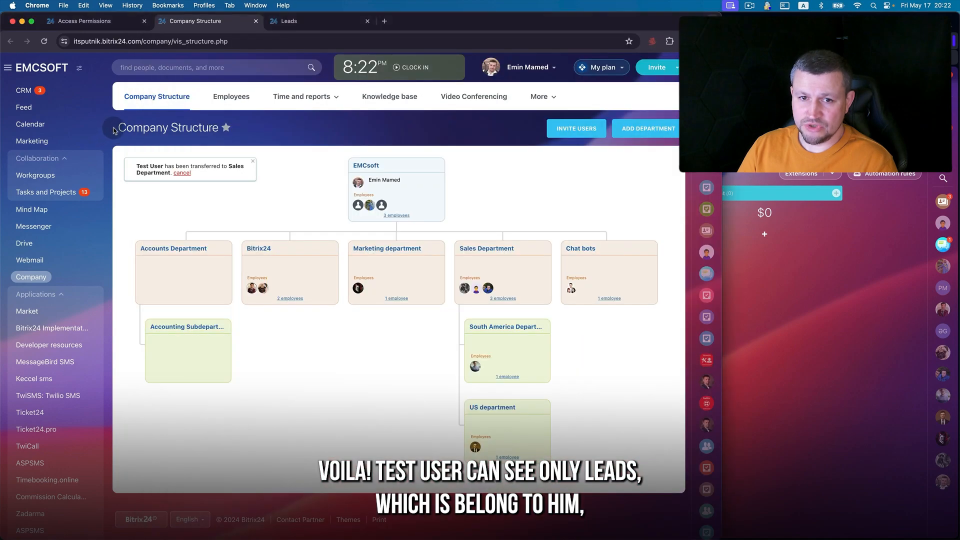
left_click(290, 22)
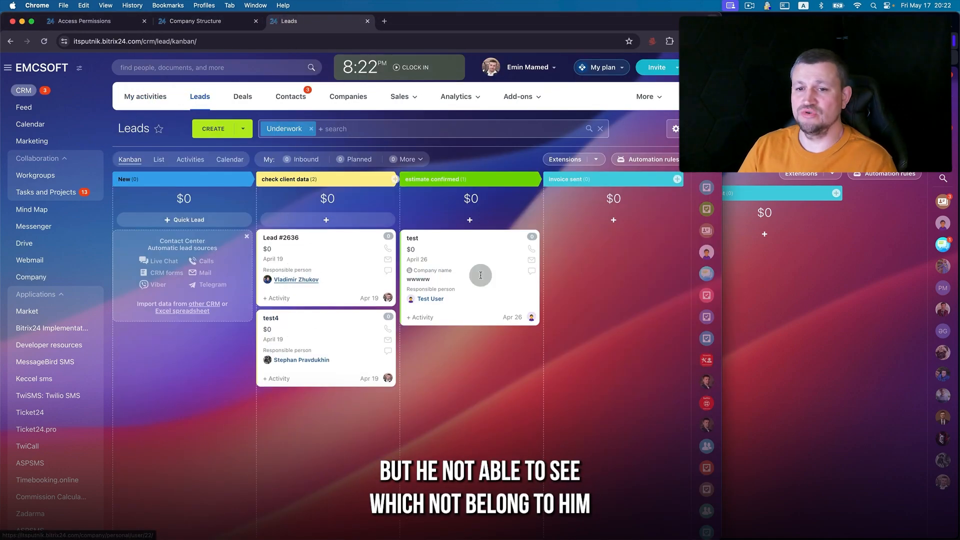
In the test user's session, open the test lead, check its responsible person and close the lead.
left_click(774, 289)
left_click(546, 251)
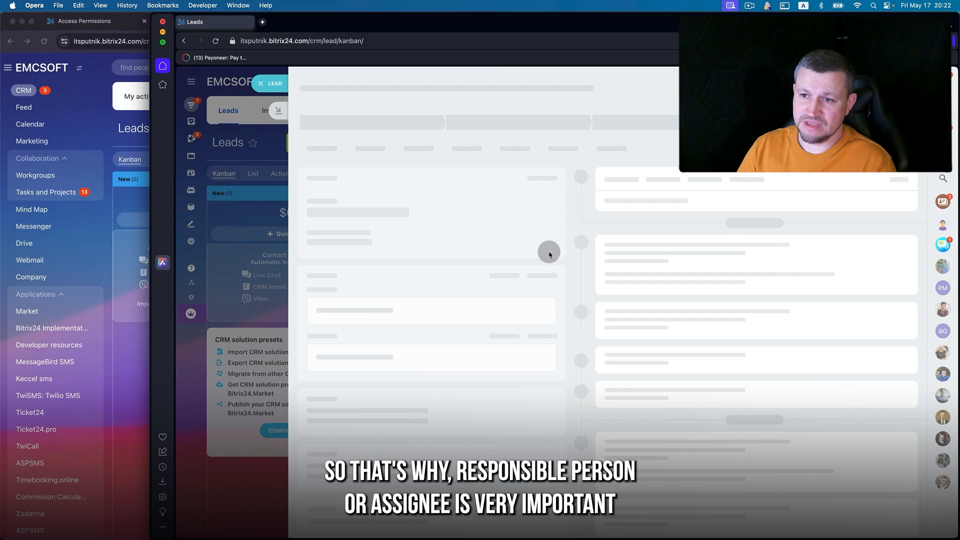
scroll(407, 326, "down", 5)
scroll(408, 325, "up", 3)
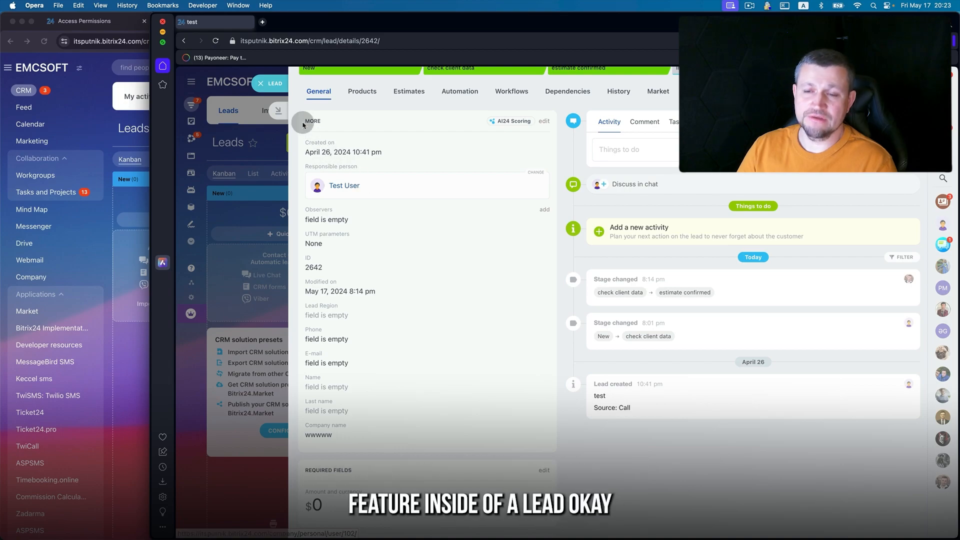
left_click(268, 82)
Back in the administrator's company structure in Chrome, appoint the test user head of the Sales Department again.
left_click(122, 21)
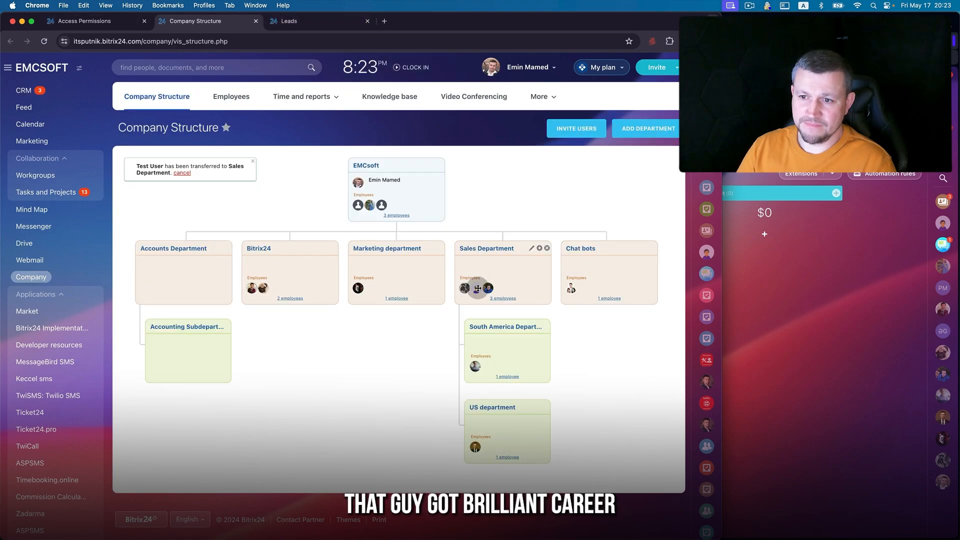
mouse_move(478, 289)
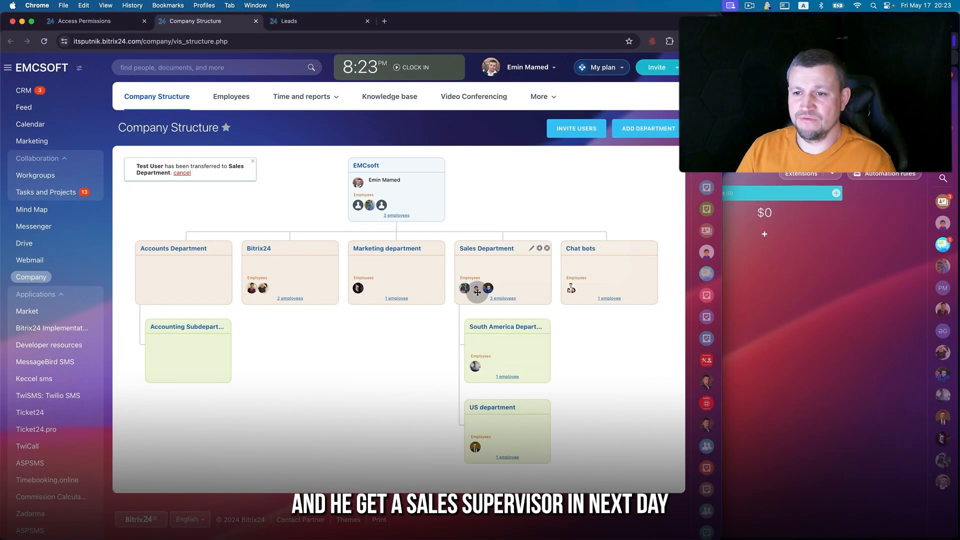
mouse_move(477, 268)
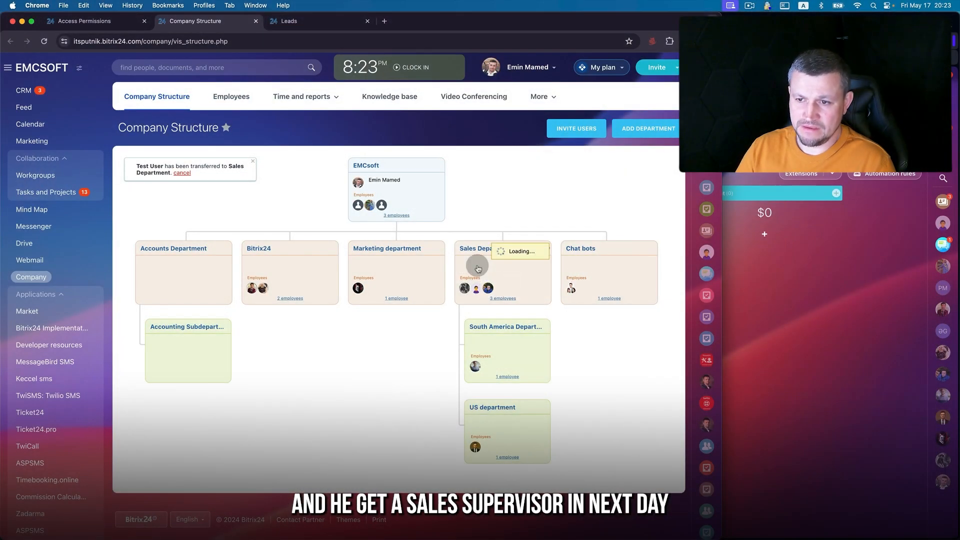
Open the Supervisor role and review its Read, Add and Edit permissions for Lead.
left_click(318, 22)
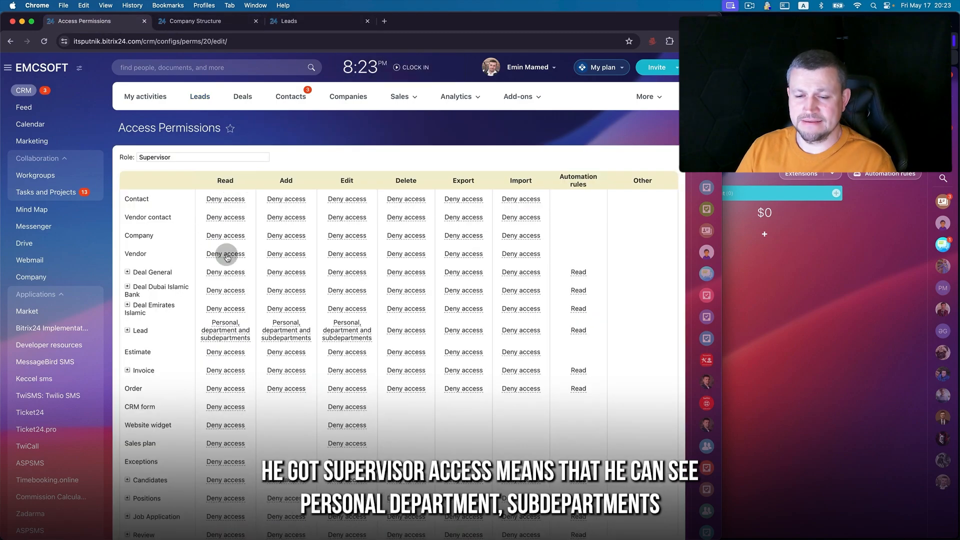
scroll(226, 257, "down", 3)
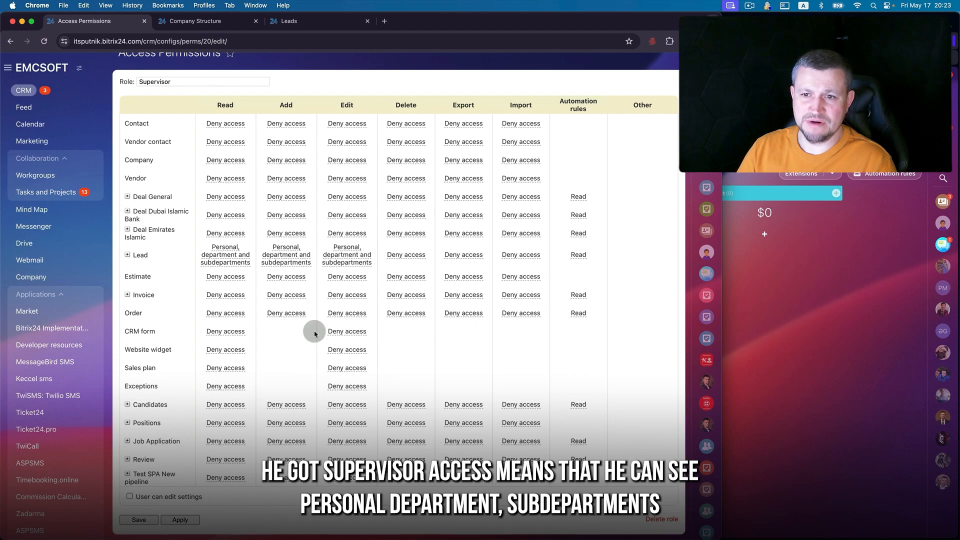
Check the company structure, reload the test user's Leads board in Opera and return to the administrator's session in Chrome.
left_click(200, 21)
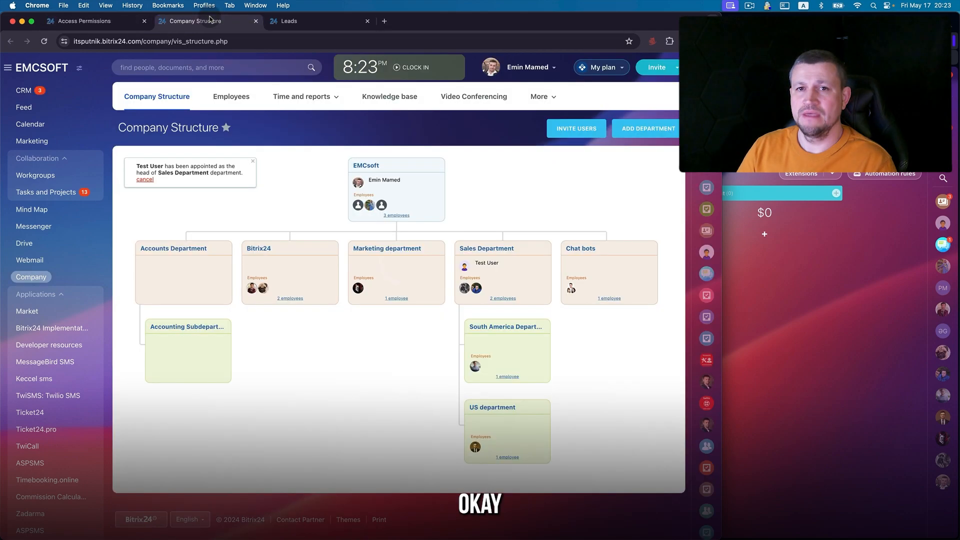
left_click(880, 423)
key("super+r")
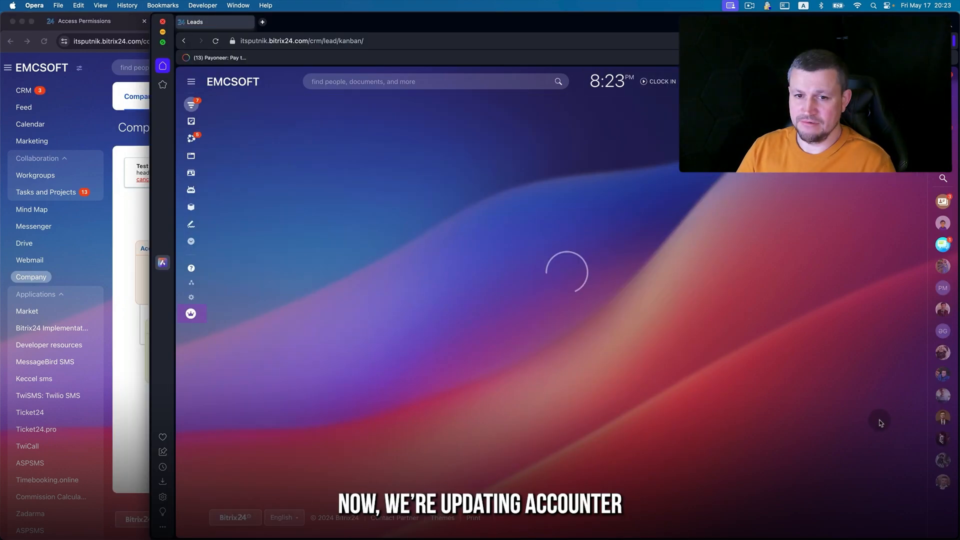
left_click(122, 214)
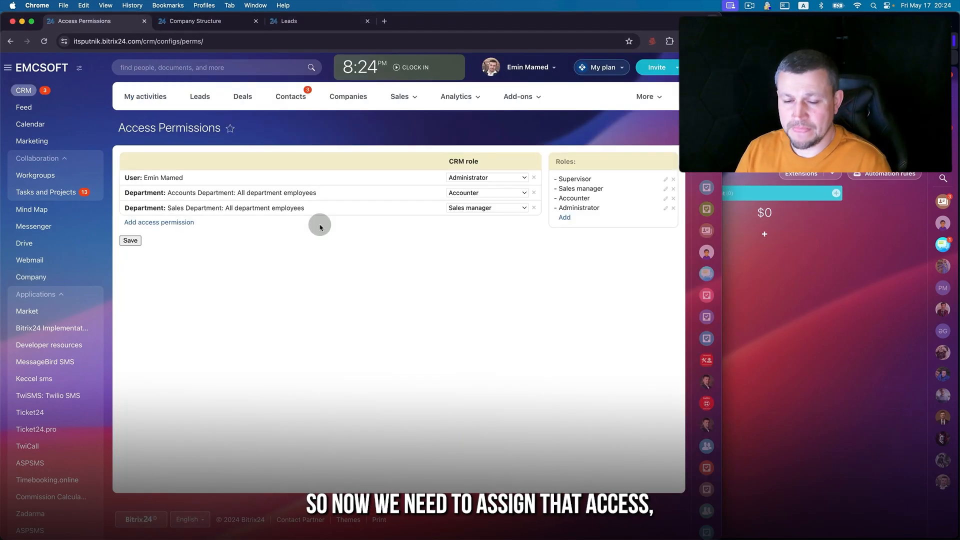
left_click(534, 208)
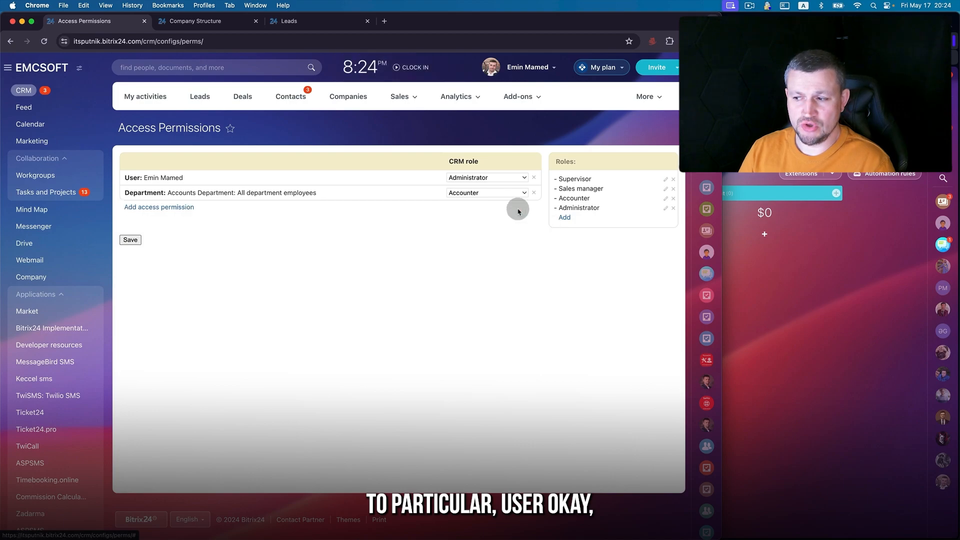
left_click(187, 207)
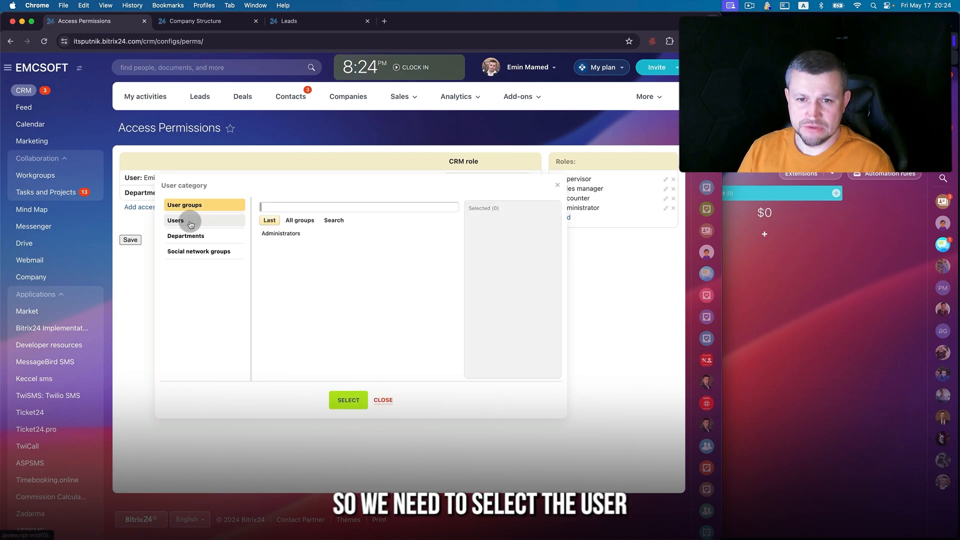
left_click(190, 222)
left_click(195, 237)
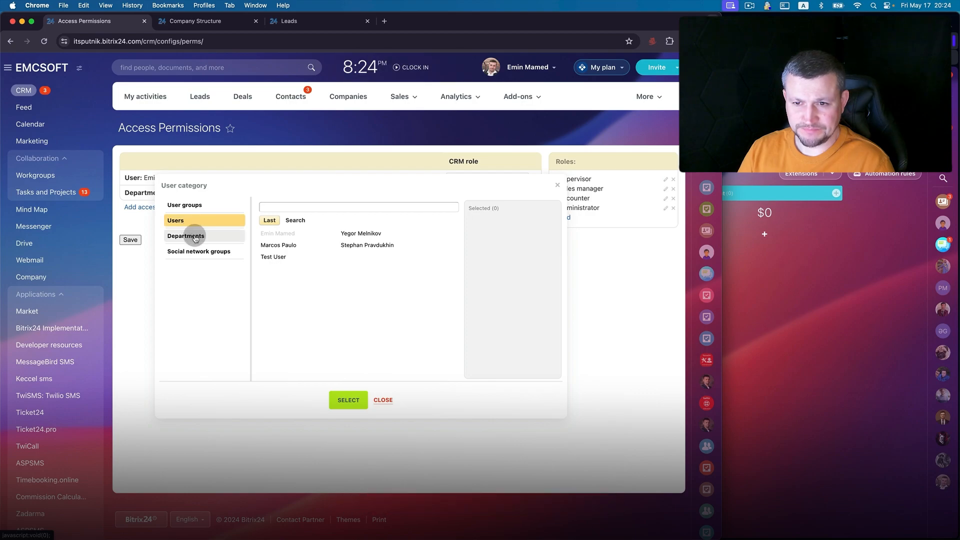
left_click(338, 222)
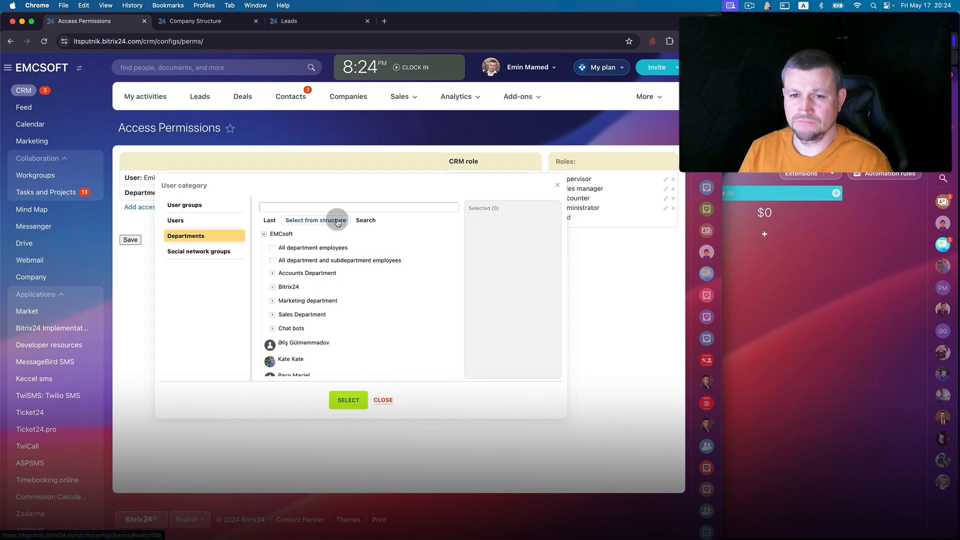
Add an individual CRM access permission for the test user, assign the Supervisor role and save it.
left_click(177, 221)
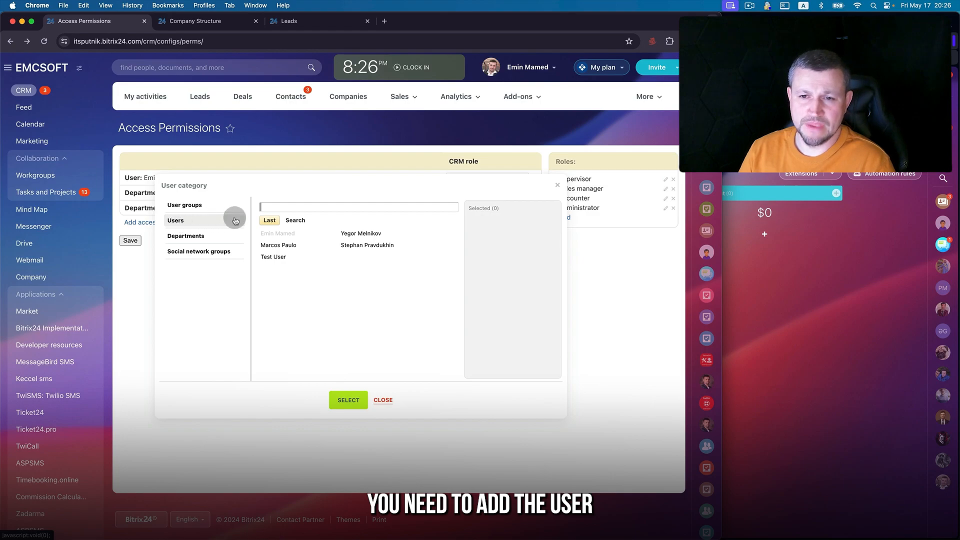
left_click(311, 209)
type("test")
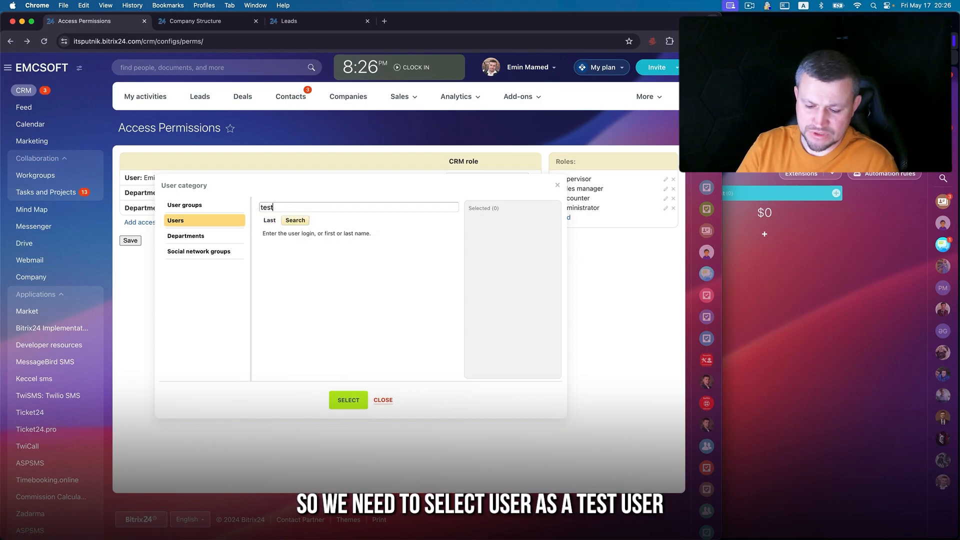
left_click(273, 233)
left_click(348, 400)
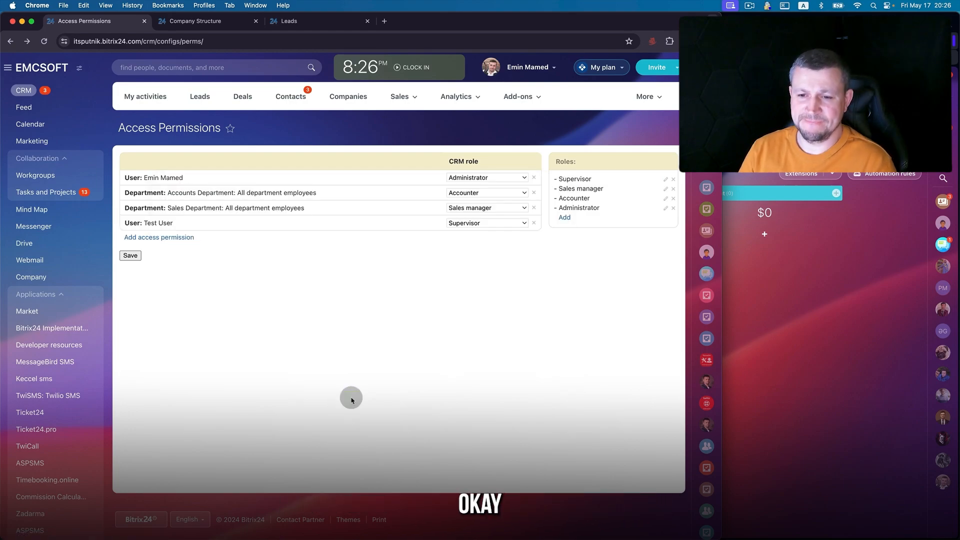
left_click(486, 225)
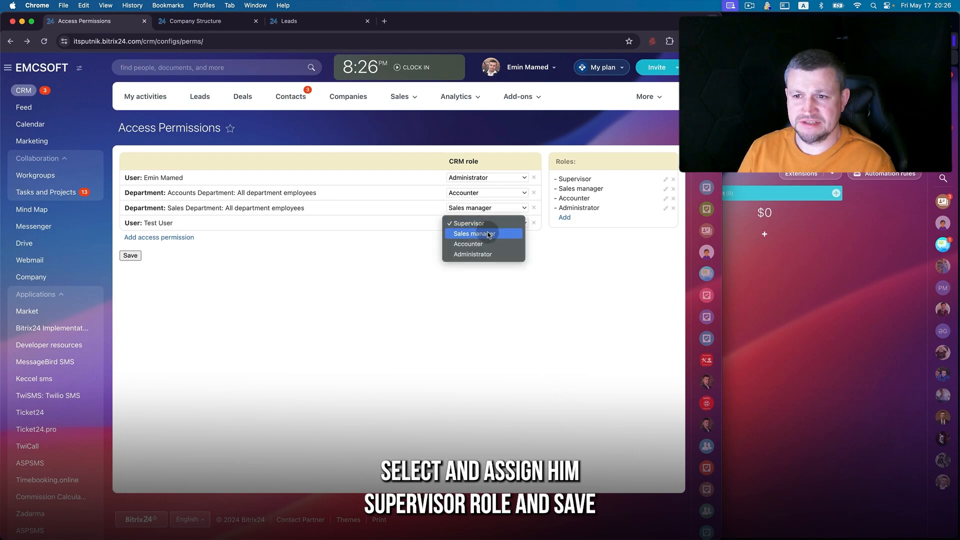
left_click(486, 223)
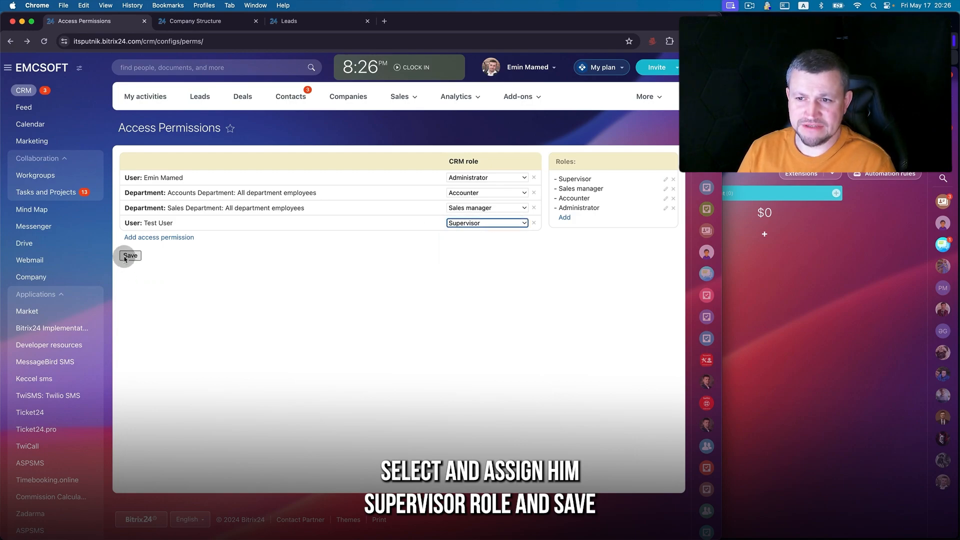
Switch to the test user's session in Opera, reload the Leads board and move Lead #2636 to the estimate confirmed stage.
left_click(865, 350)
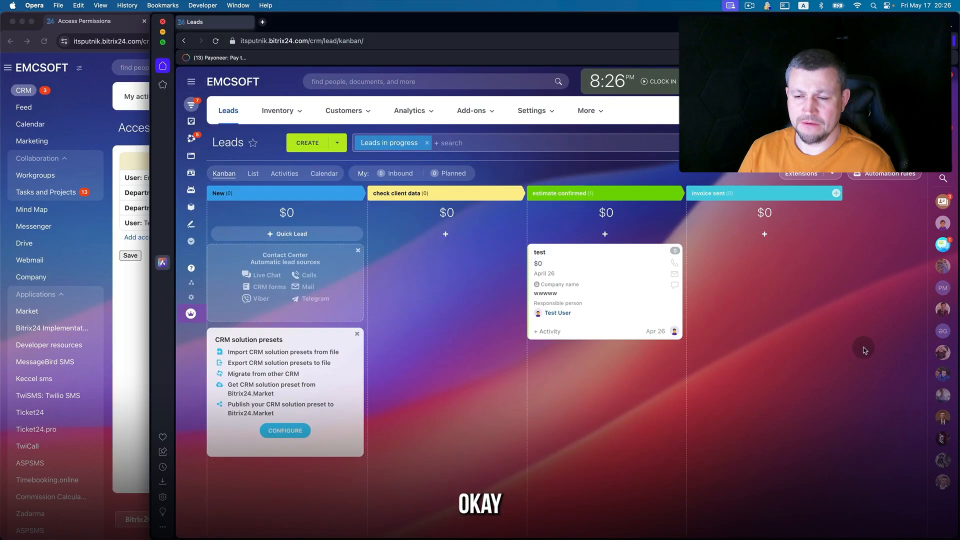
key("super+r")
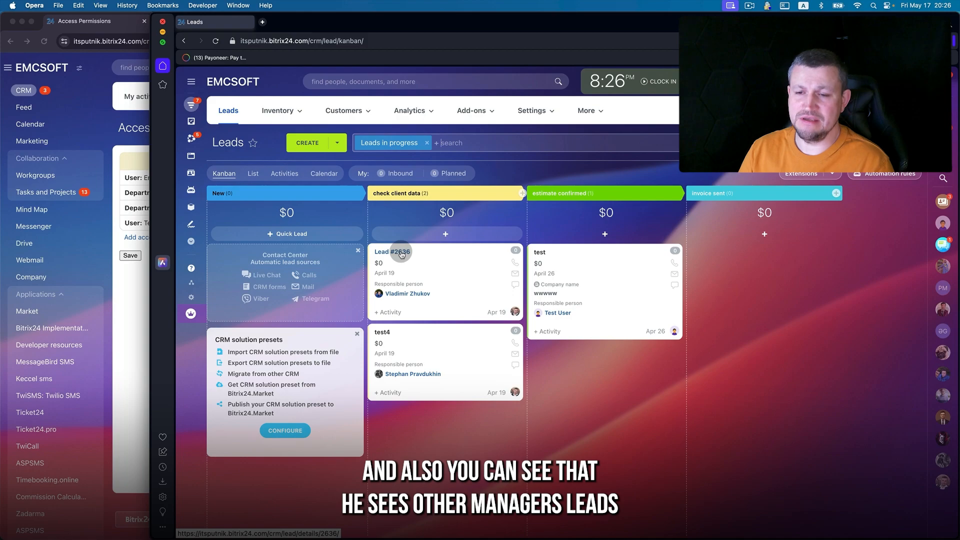
left_click_drag(402, 255, 566, 261)
left_click(563, 255)
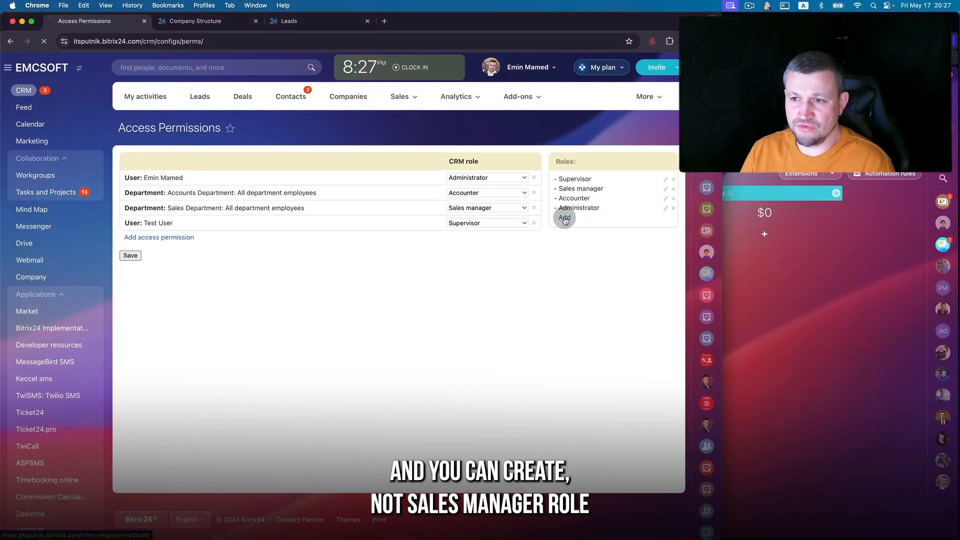
In the administrator's Access Permissions in Chrome, start a new CRM role named Caller manager.
left_click(565, 218)
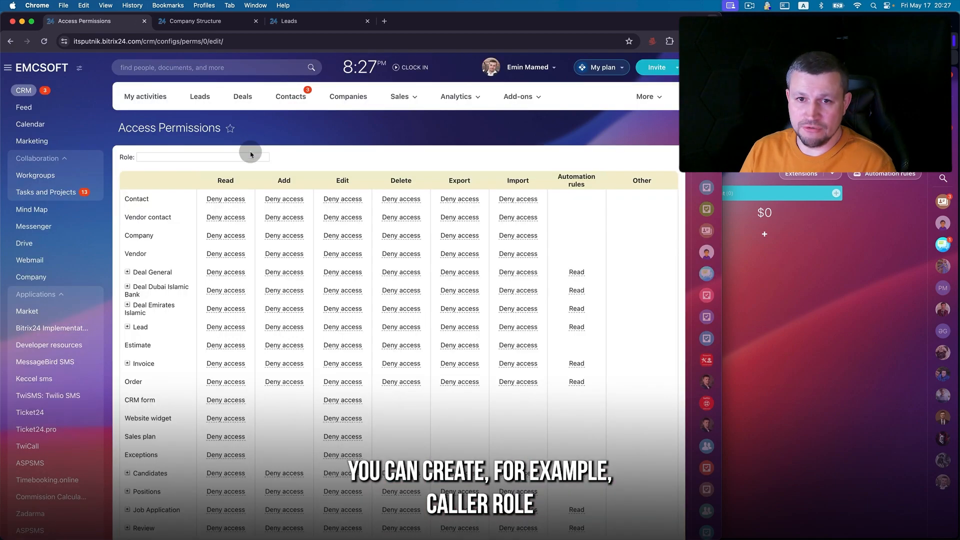
left_click(250, 157)
type("Caller manager")
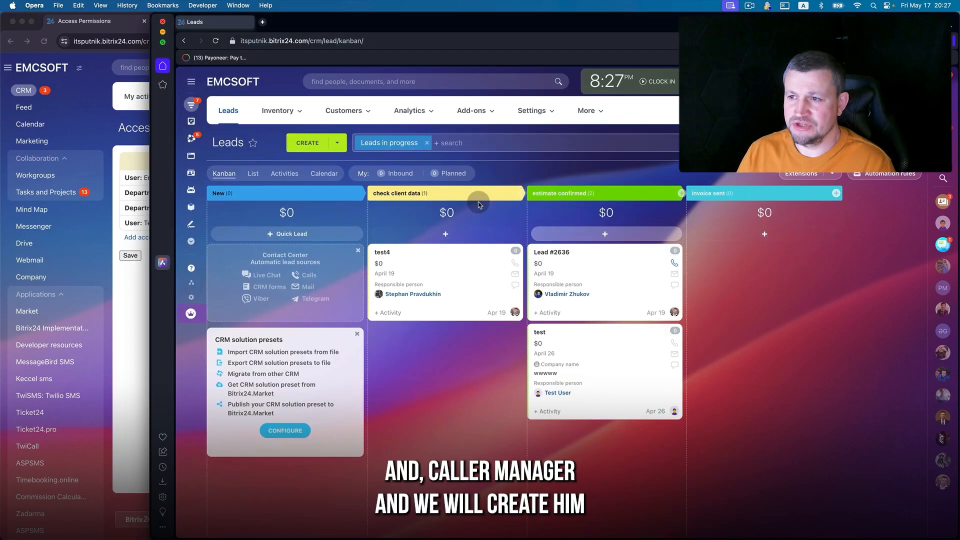
In the test user's session in Opera, move the leads to the New stage and try to edit that stage.
left_click_drag(461, 263, 279, 261)
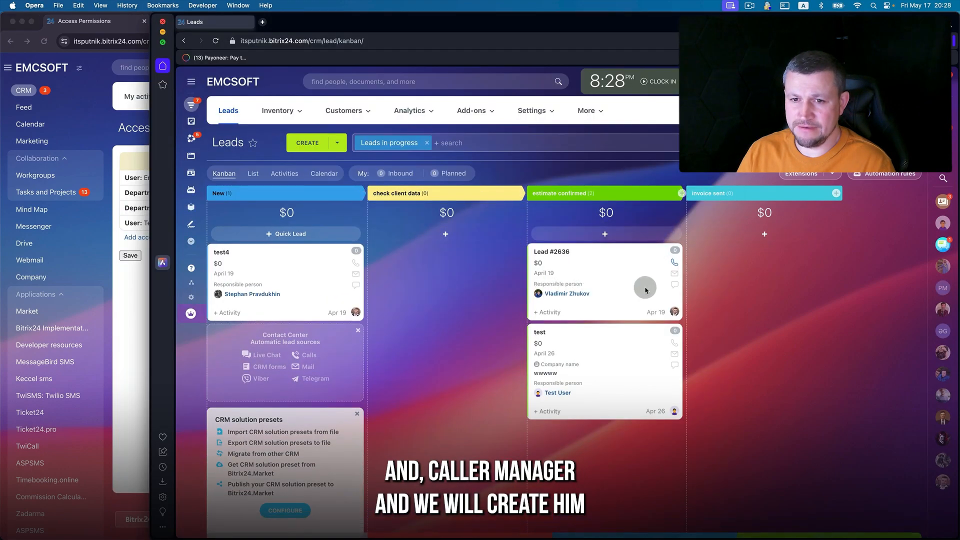
left_click_drag(645, 287, 320, 282)
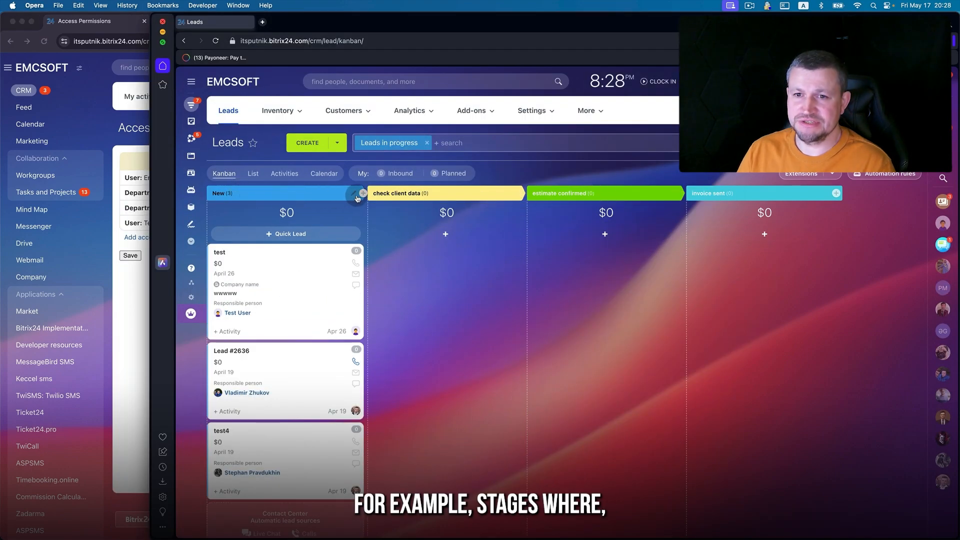
left_click(353, 194)
key("Escape")
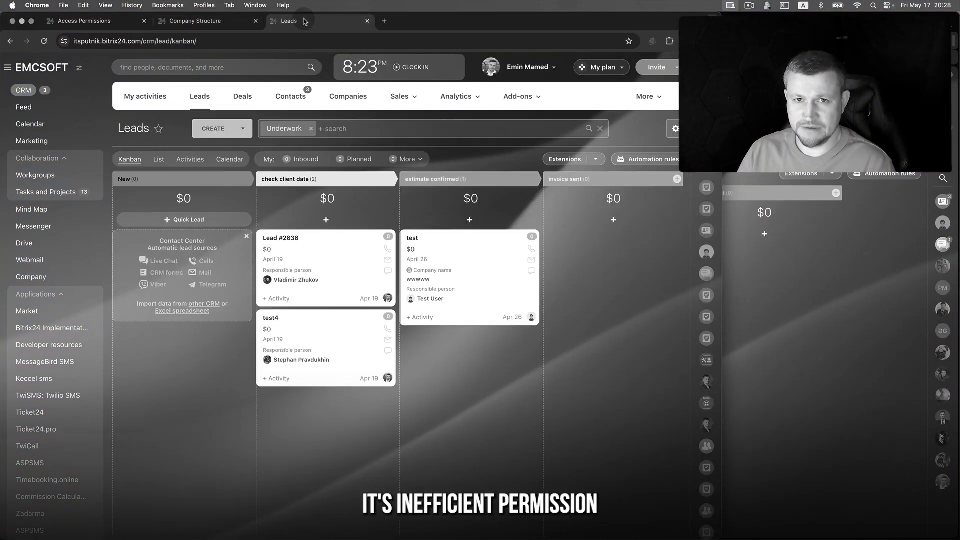
On the administrator's Leads board in Chrome, move the leads to New and rename the check client data stage to Call made.
left_click_drag(266, 238, 225, 262)
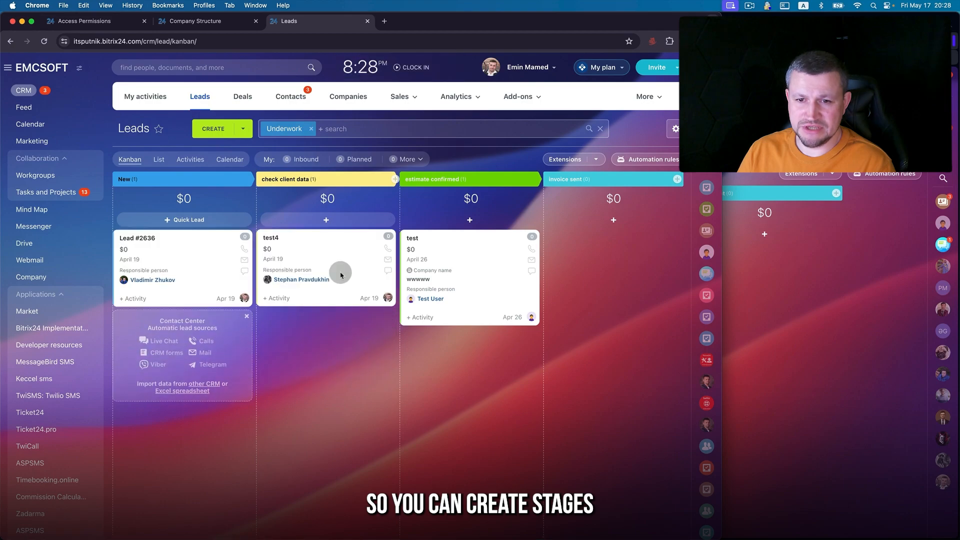
left_click_drag(317, 237, 161, 239)
left_click(386, 180)
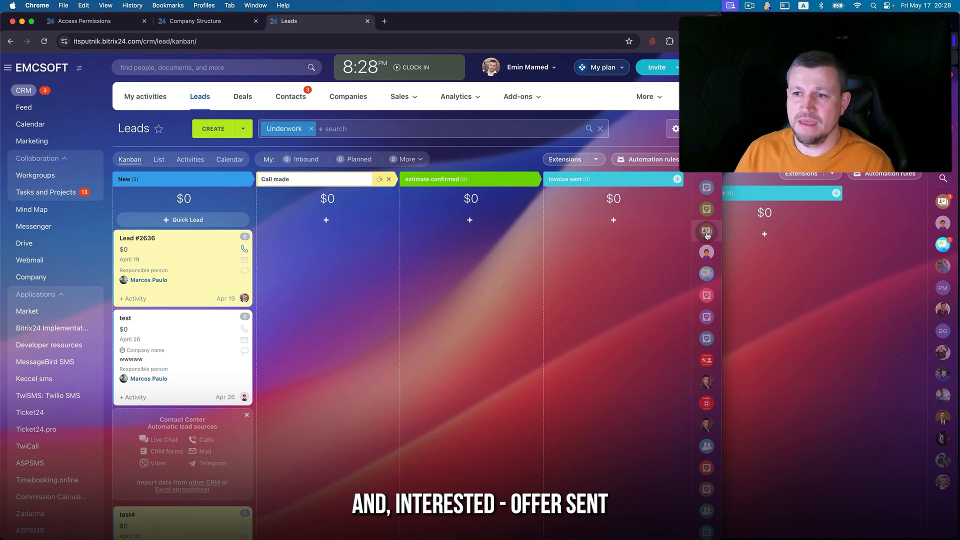
Rename the estimate confirmed stage to Offer sent and the invoice sent stage to Got reply.
left_click(547, 178)
type("Off")
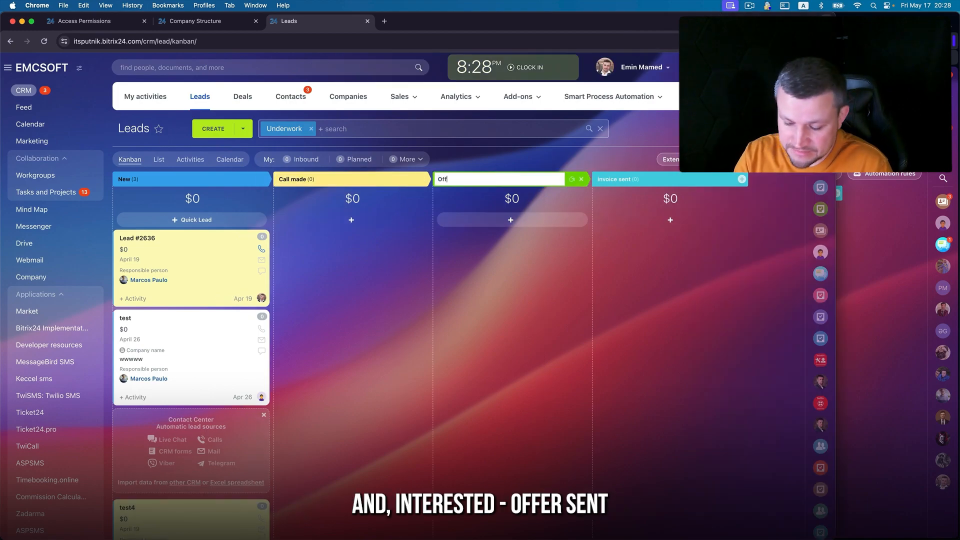
type("er sent")
left_click(626, 257)
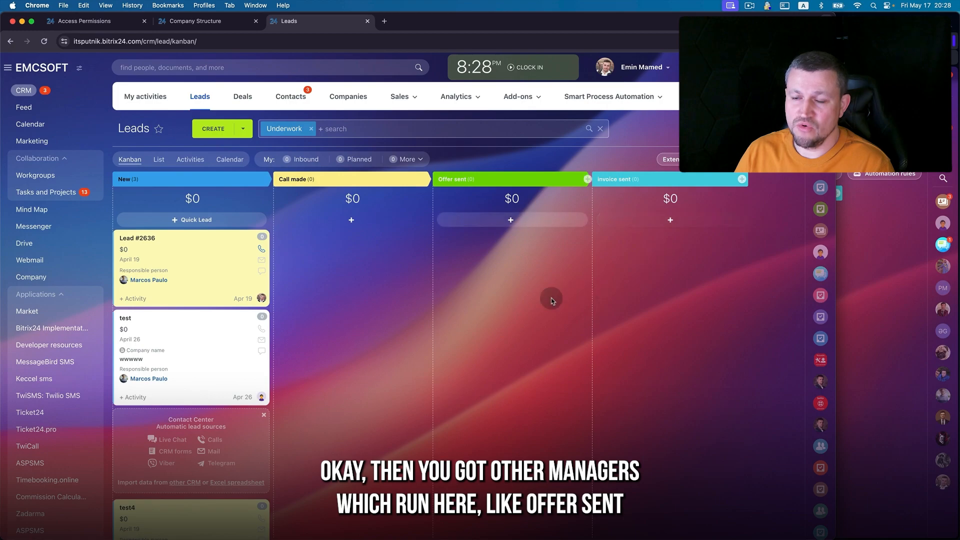
scroll(551, 300, "right", 1)
triple_click(671, 180)
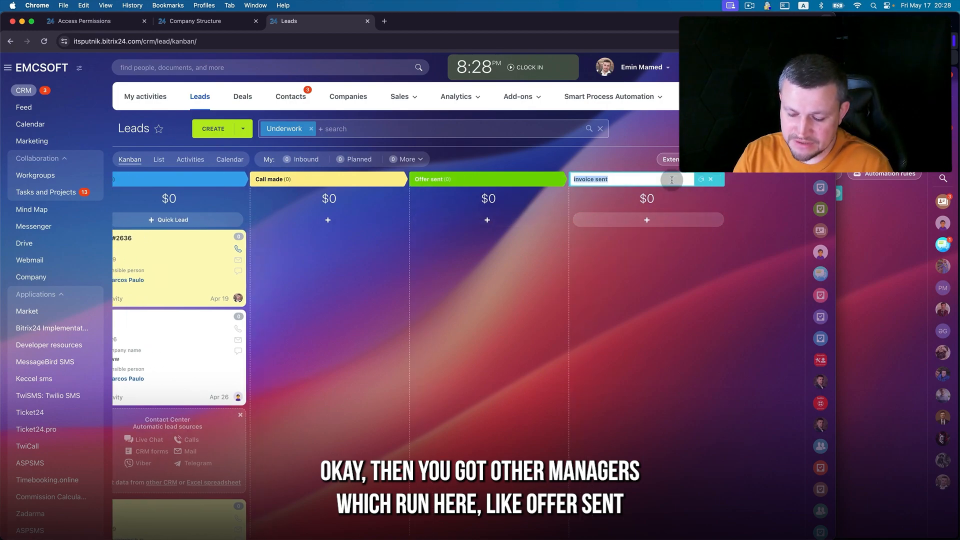
type("Got reply")
key("Return")
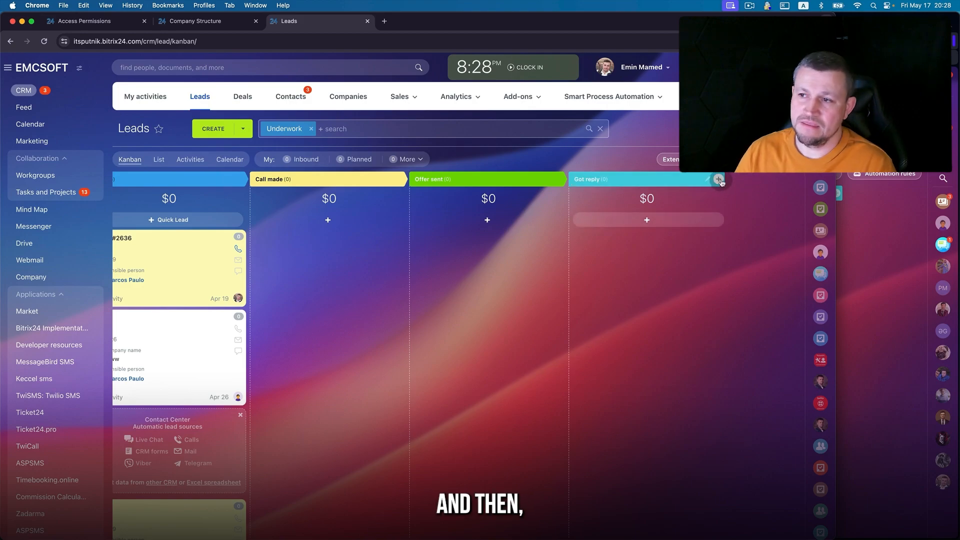
Add a lead stage named discuss options after Got reply and look over the whole pipeline.
left_click(721, 179)
type("discuss")
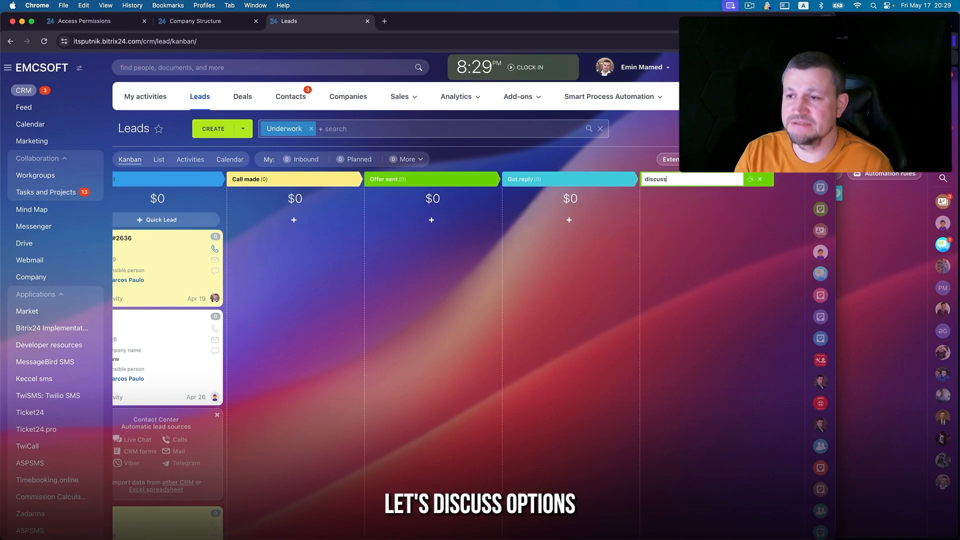
type(" options")
key("BackSpace")
key("BackSpace")
type("ons")
key("Return")
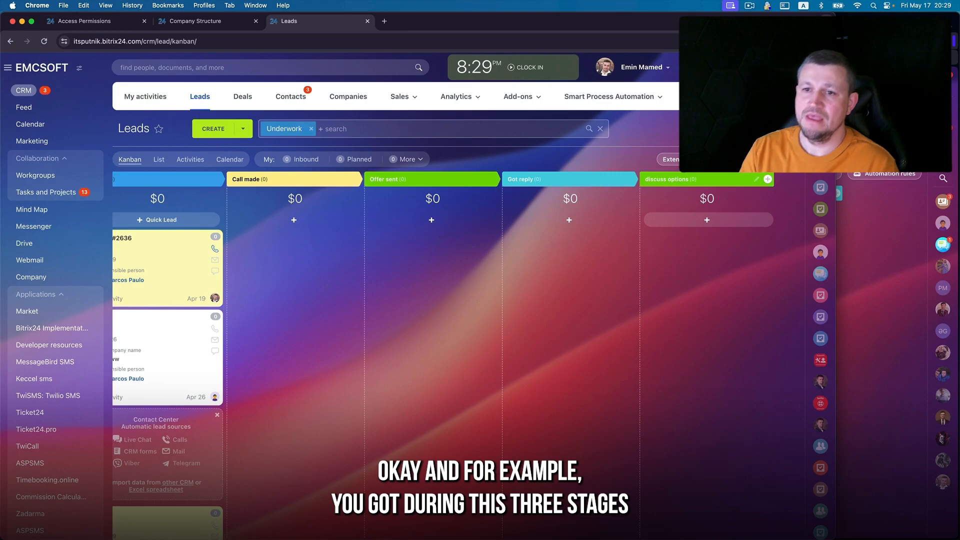
scroll(244, 319, "left", 1)
scroll(244, 319, "left", 1)
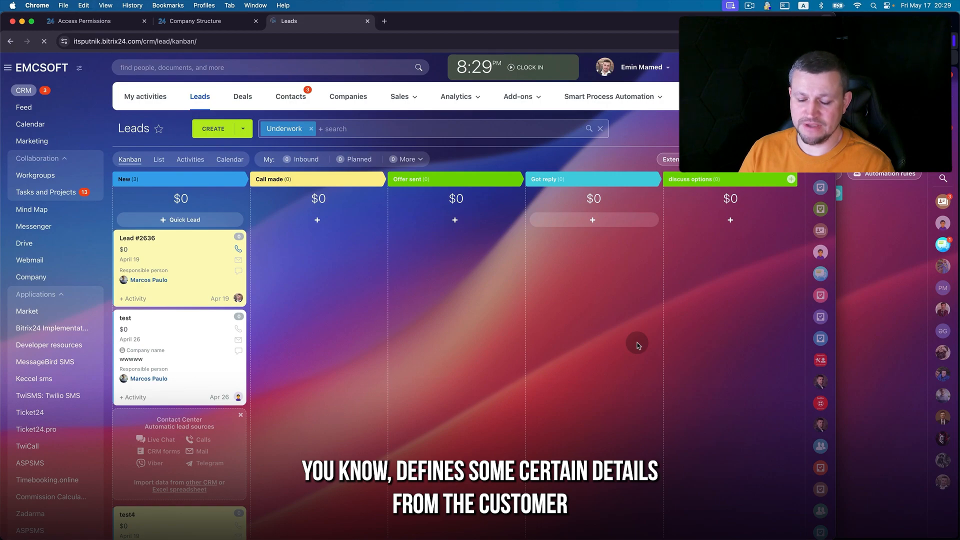
In the company structure, rename the South America department to Callers and the US department to Converting department.
left_click(193, 24)
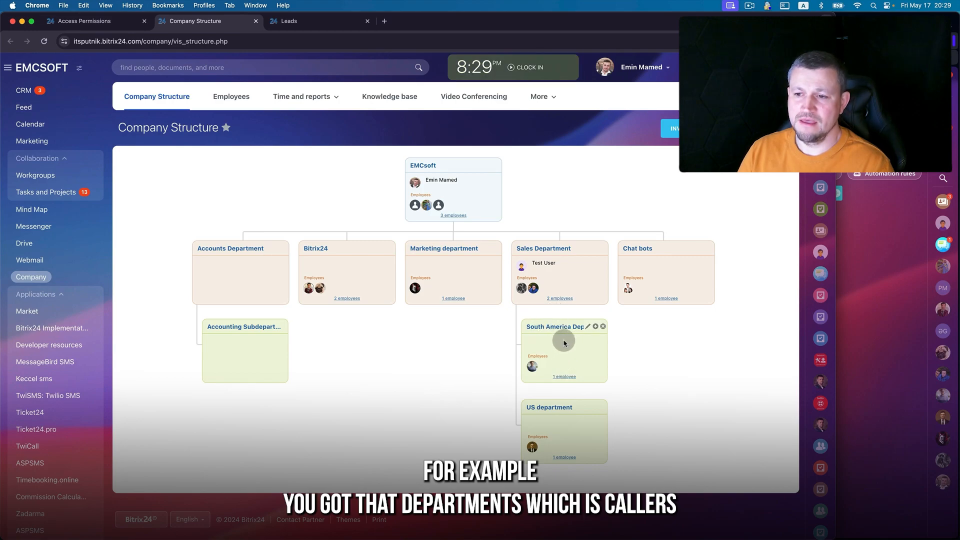
left_click(591, 327)
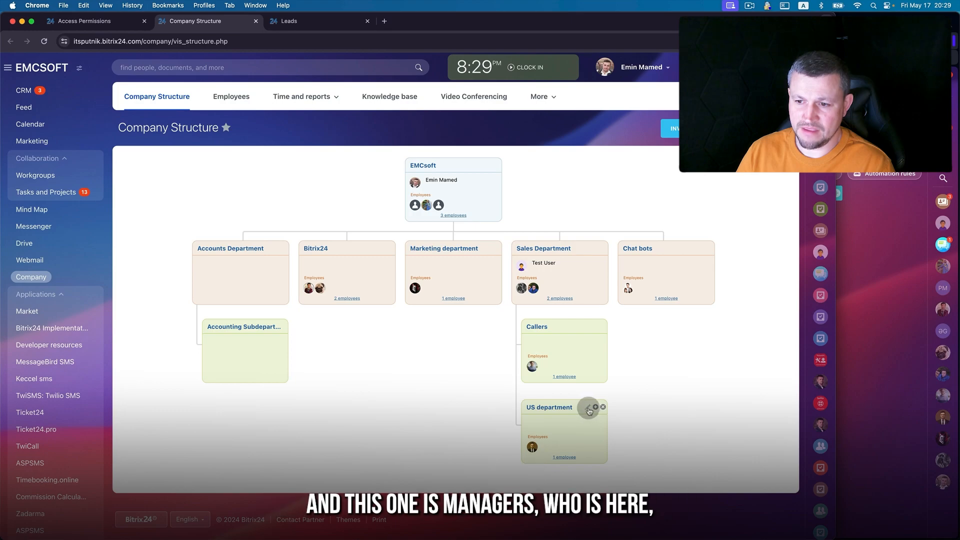
left_click(587, 407)
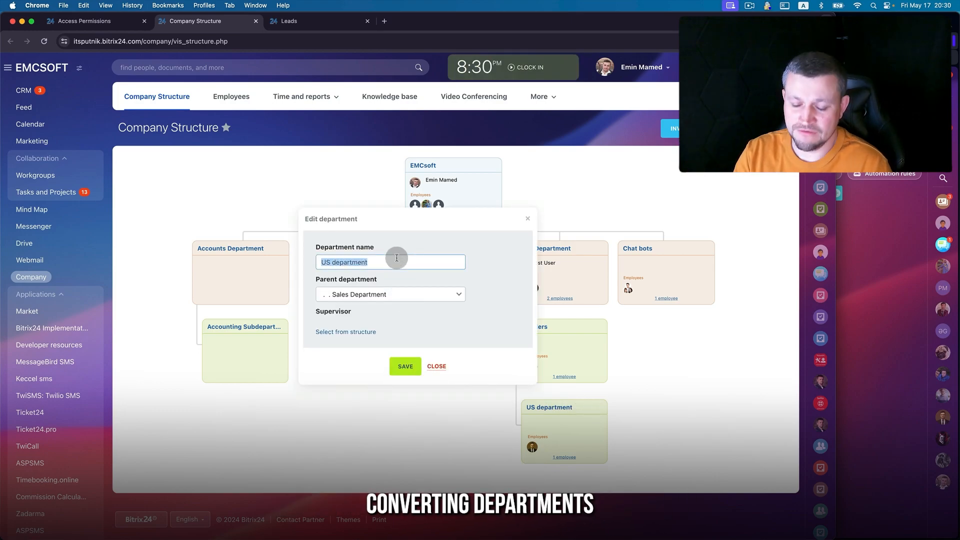
type("Con")
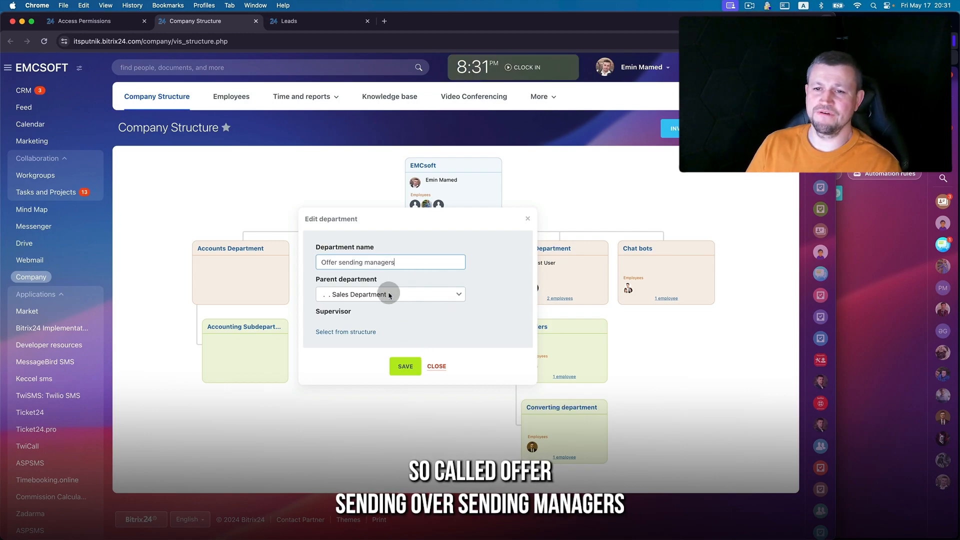
Save the Converting department's new name, Offer sending managers, and create a CRM role also named Offer sending managers without changing its permissions.
left_click(405, 366)
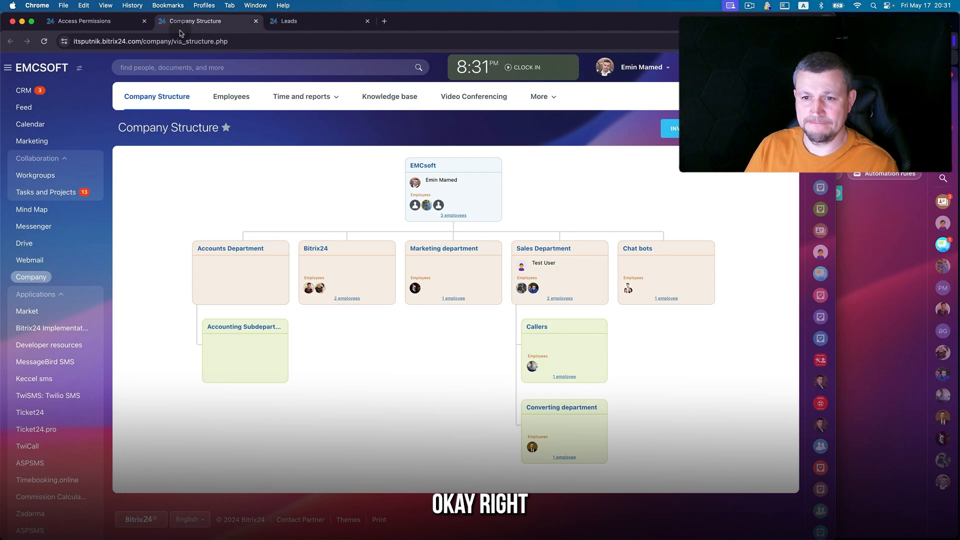
left_click(85, 21)
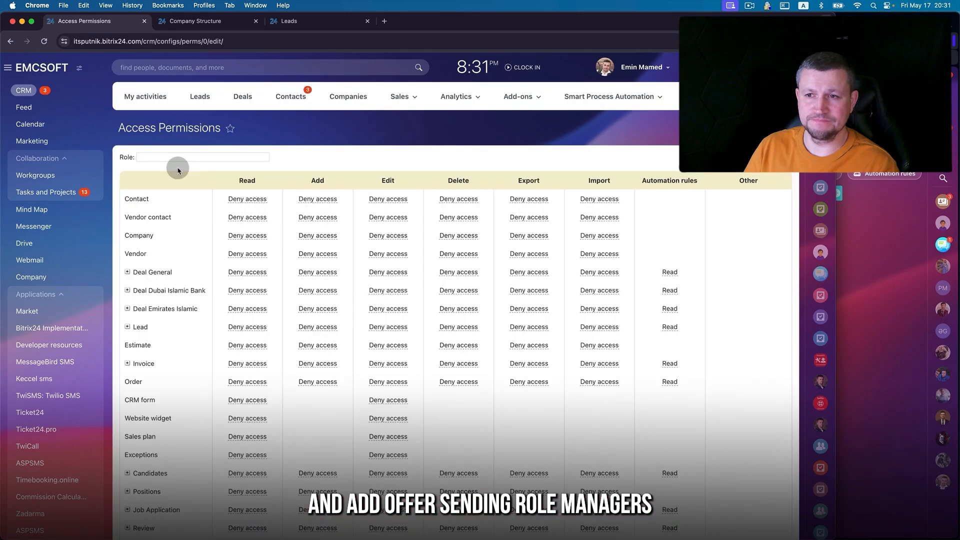
type("Offer sending managers")
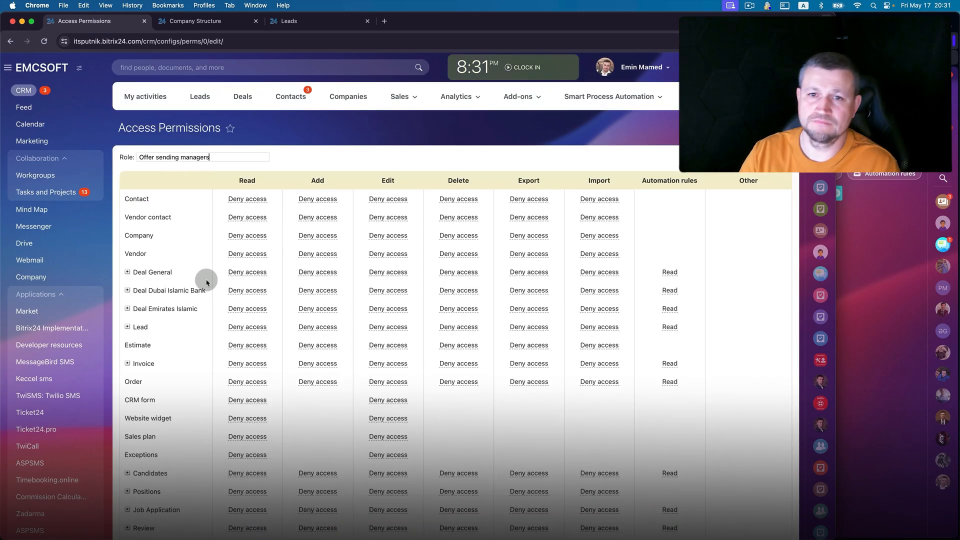
scroll(203, 278, "down", 3)
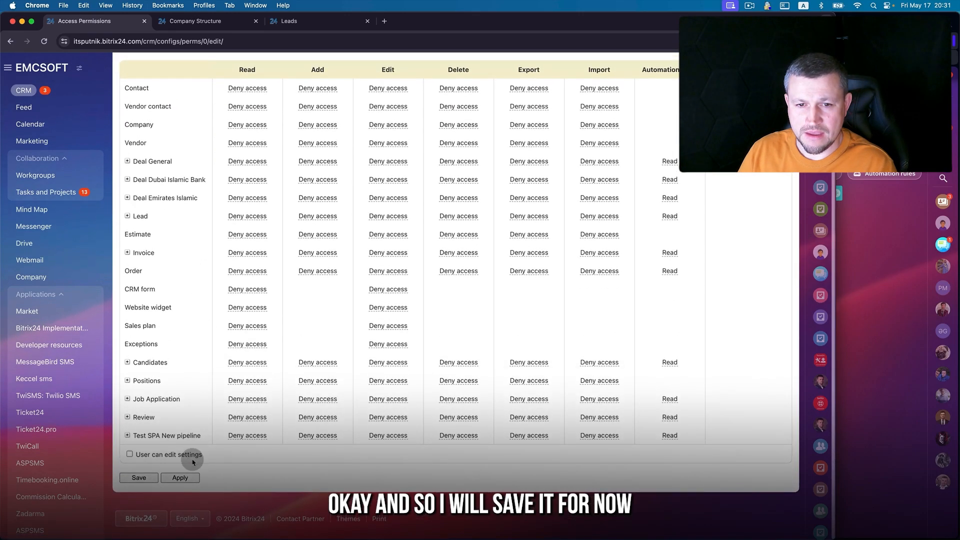
left_click(153, 479)
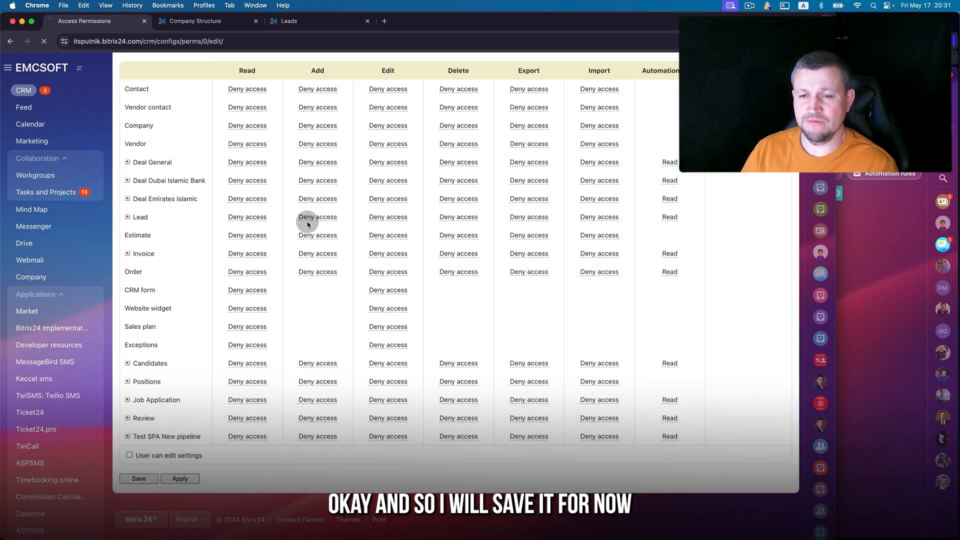
In the Caller manager role, set Read access to Personal for the New and Call made lead stages.
left_click(781, 190)
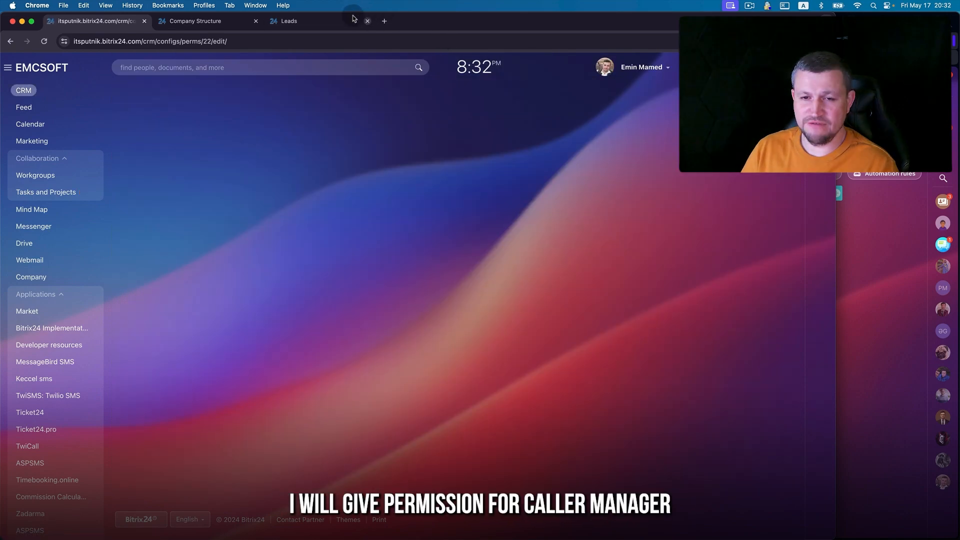
left_click(341, 23)
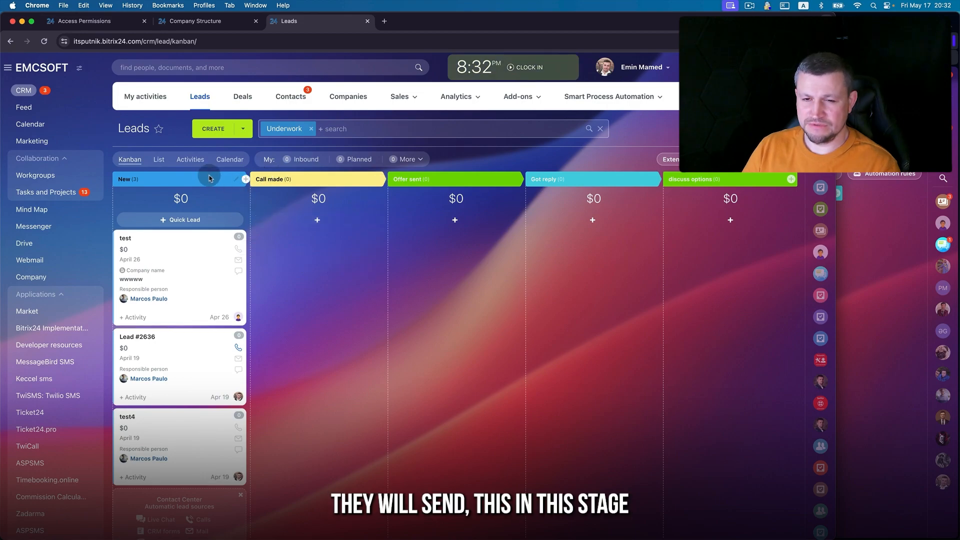
left_click(210, 21)
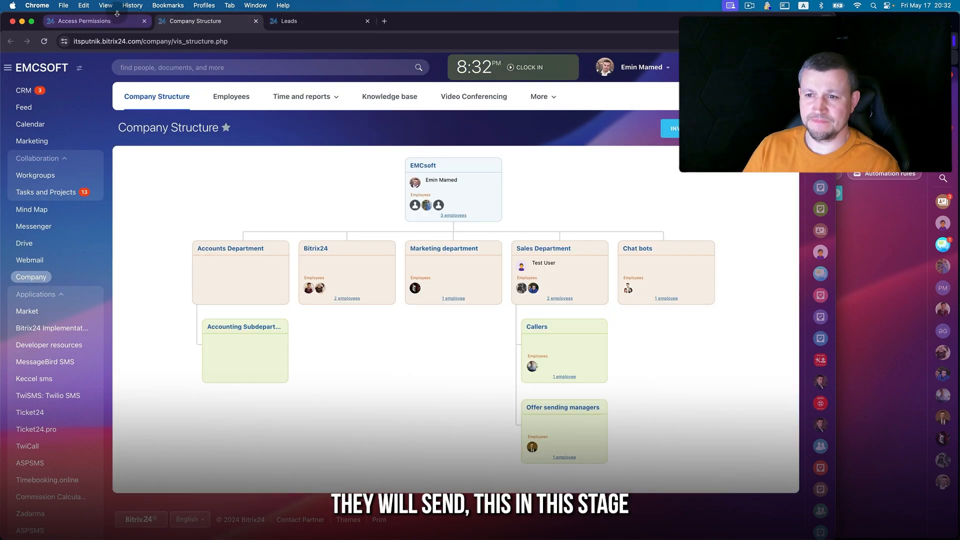
left_click(135, 19)
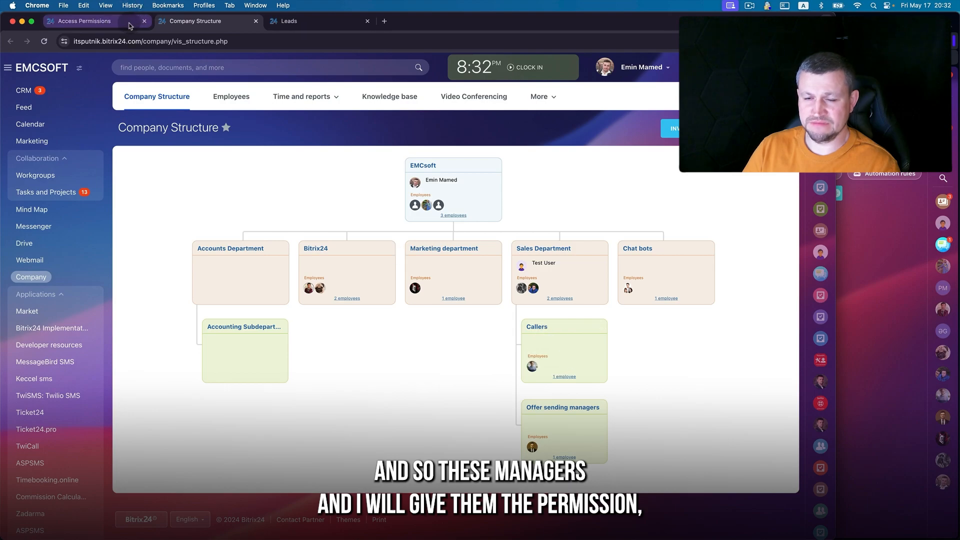
scroll(128, 270, "down", 2)
left_click(127, 270)
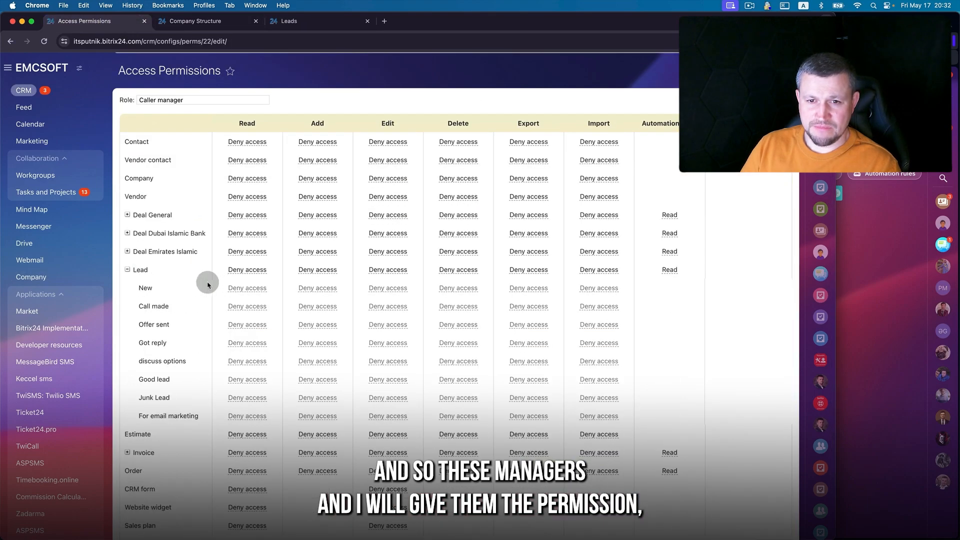
left_click(249, 288)
left_click(253, 309)
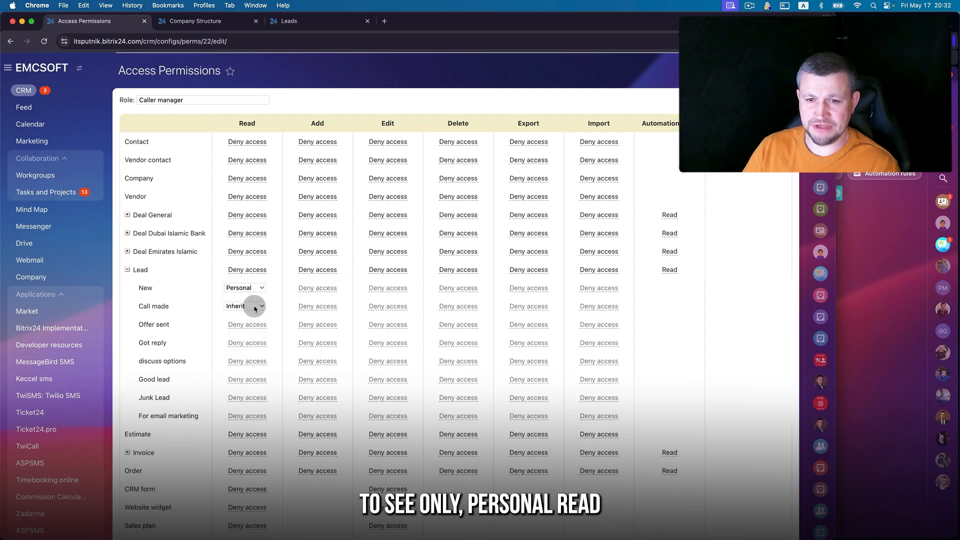
left_click(255, 307)
left_click(255, 326)
Set Add and Edit access to Personal for the New and Call made lead stages and save the Caller manager role.
left_click(317, 288)
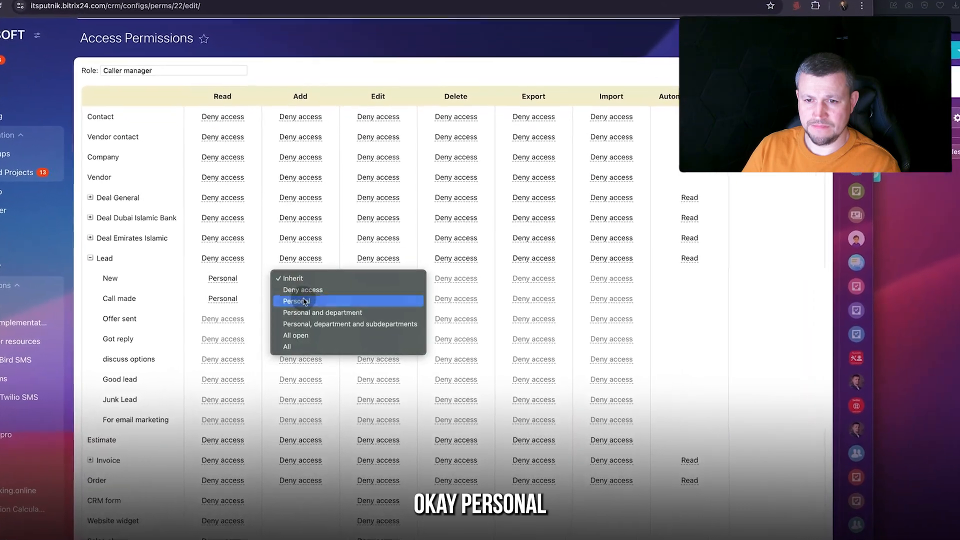
left_click(304, 301)
left_click(380, 279)
left_click(381, 279)
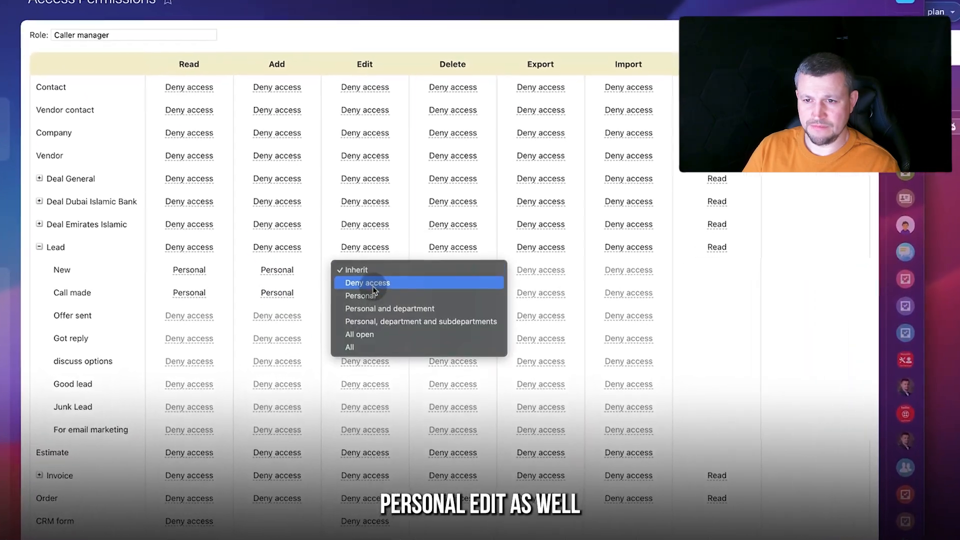
left_click(368, 296)
left_click(370, 293)
left_click(371, 293)
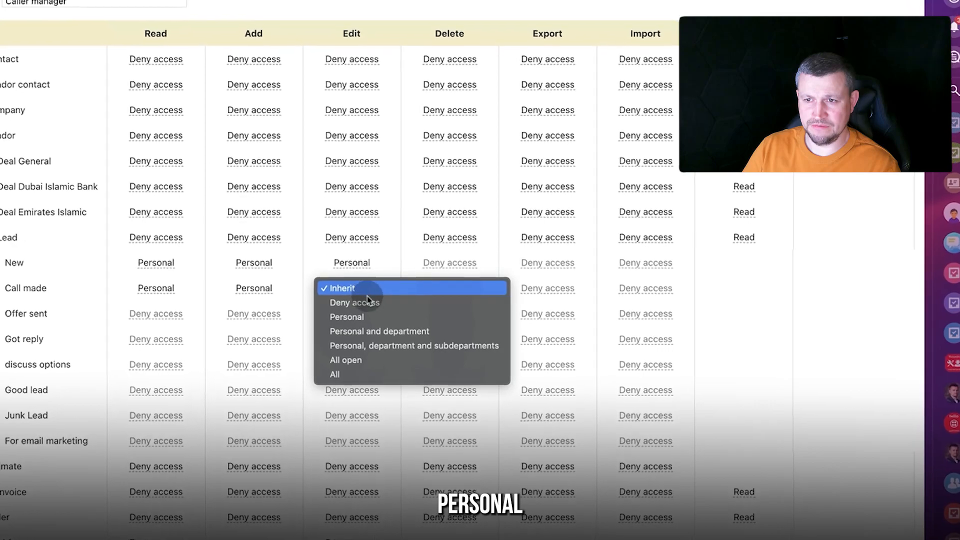
left_click(369, 316)
scroll(353, 315, "down", 5)
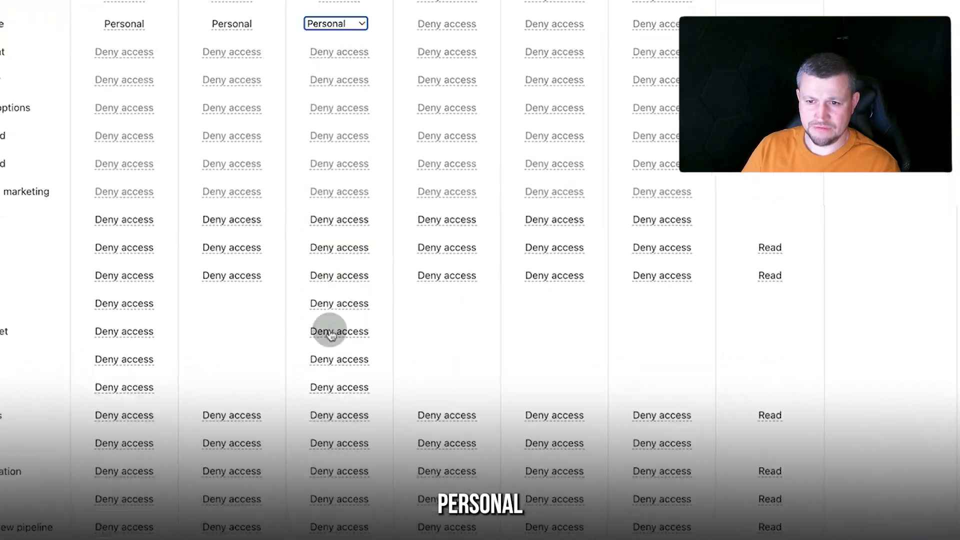
left_click(147, 510)
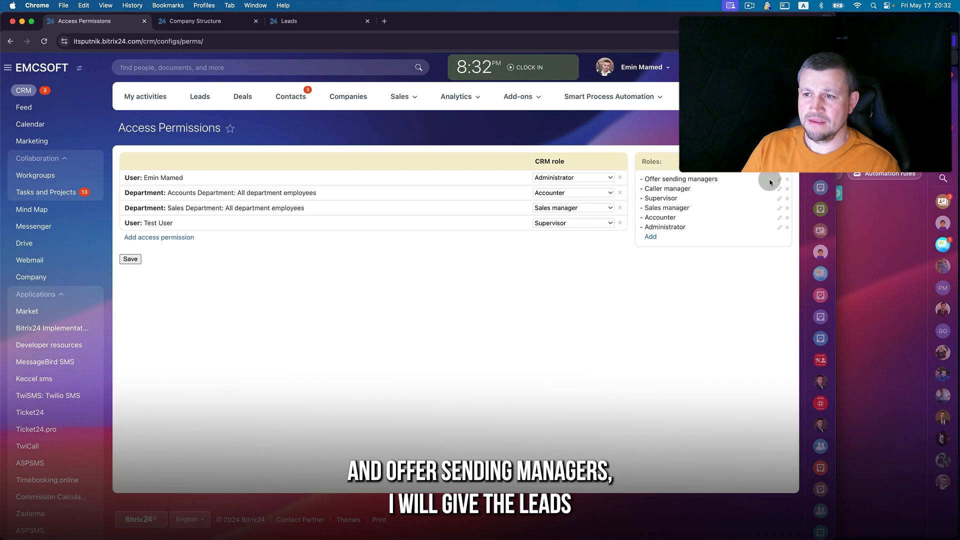
In the Offer sending managers role, set Read, Add and Edit access to Personal for the Offer sent lead stage.
left_click(710, 180)
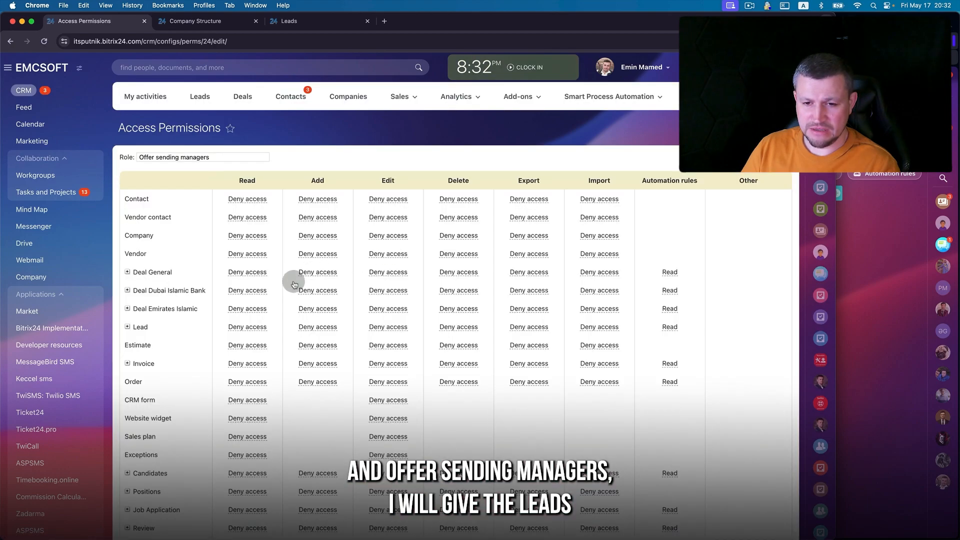
left_click(128, 328)
scroll(323, 334, "down", 2)
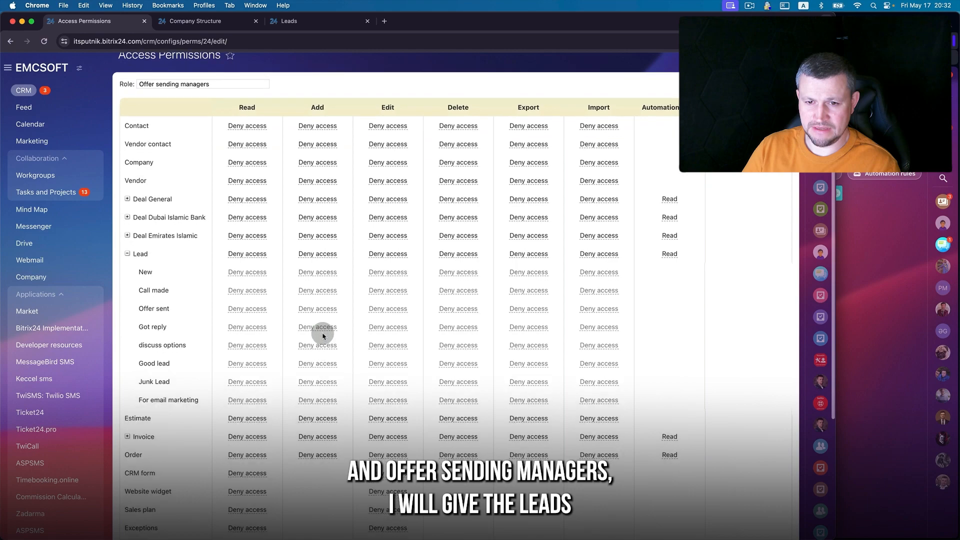
left_click(254, 311)
left_click(304, 314)
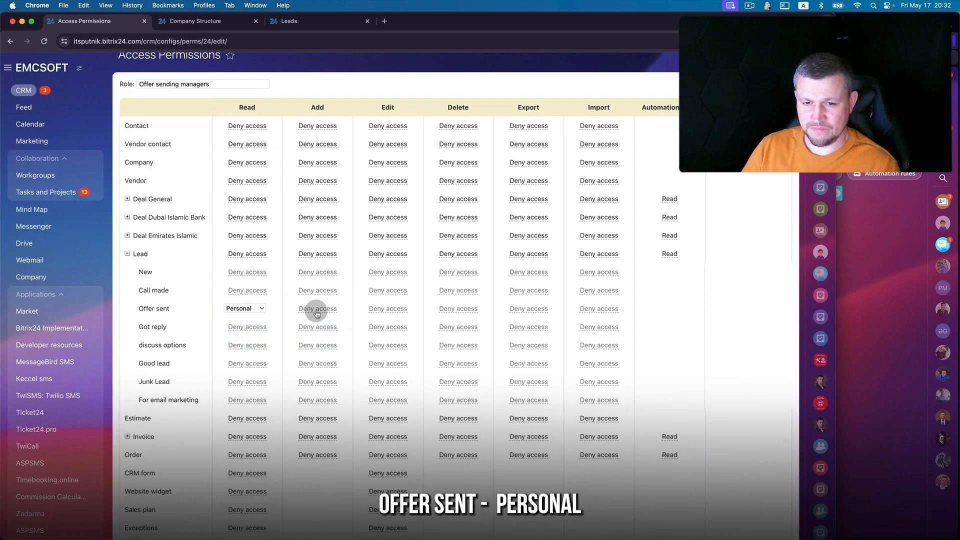
left_click(322, 328)
left_click(395, 308)
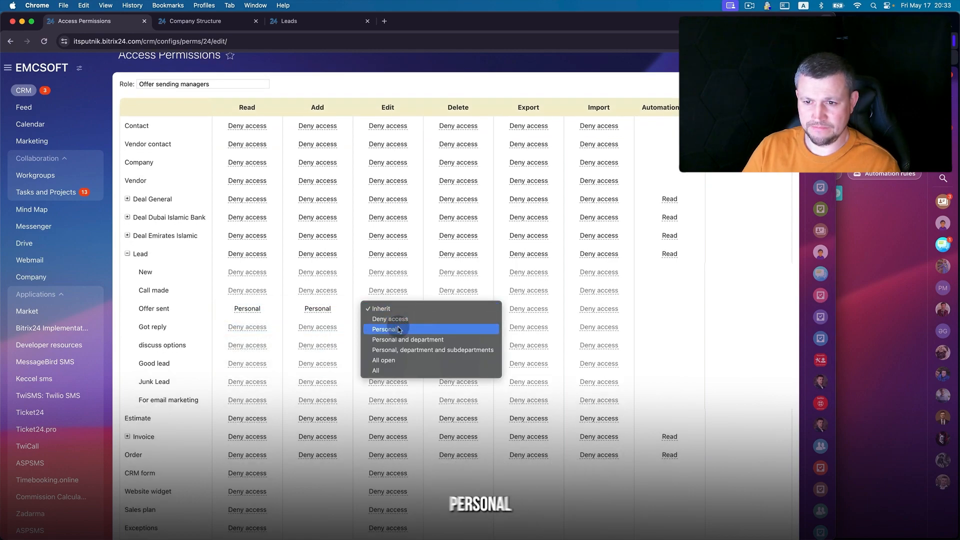
left_click(399, 330)
Set Read, Add and Edit access to Personal for the Got reply lead stage.
left_click(249, 328)
left_click(241, 347)
left_click(319, 328)
left_click(313, 347)
left_click(389, 327)
left_click(385, 347)
Set Read, Add and Edit access to Personal for the discuss options lead stage.
left_click(153, 345)
left_click(150, 365)
left_click(250, 337)
left_click(249, 365)
left_click(350, 337)
left_click(349, 365)
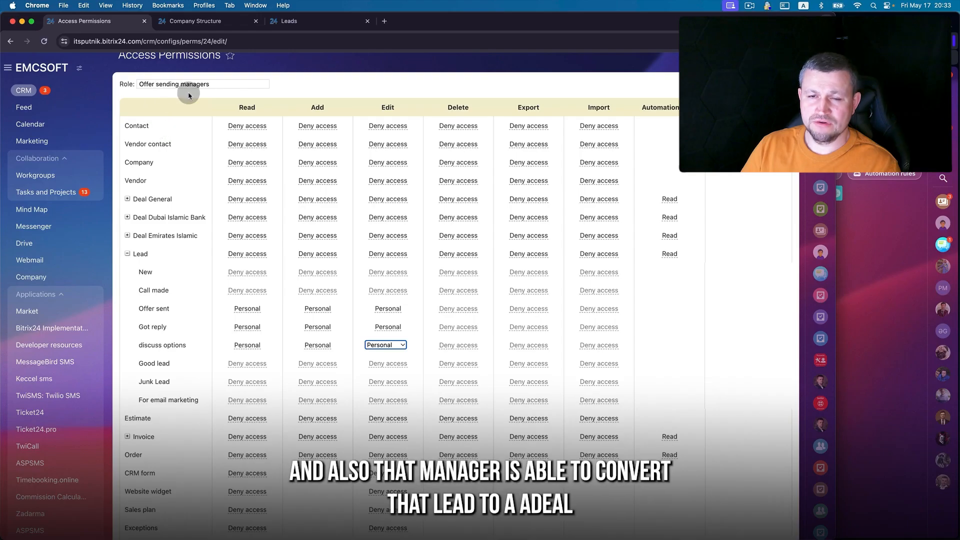
Set Read, Add and Edit access to Personal for the Good lead stage.
left_click(245, 365)
left_click(244, 364)
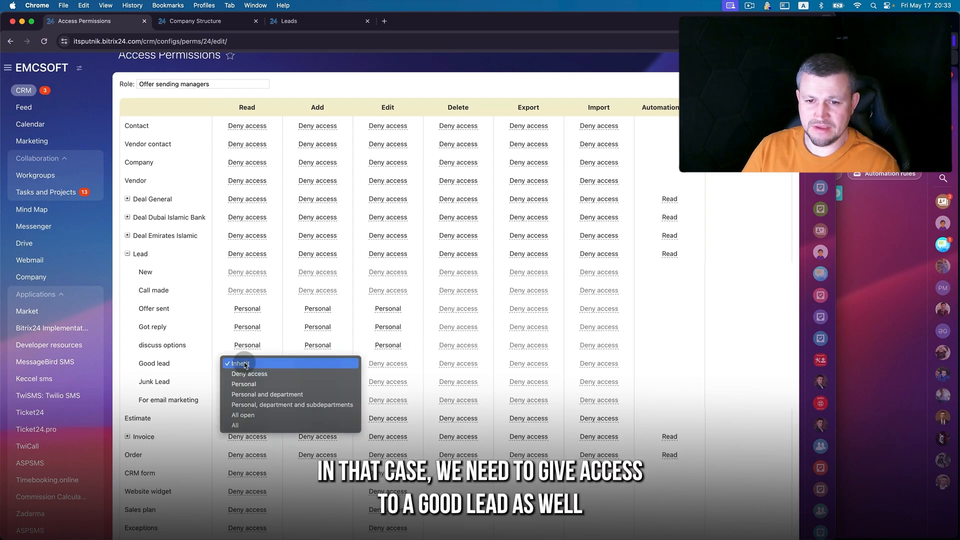
left_click(258, 386)
left_click(314, 367)
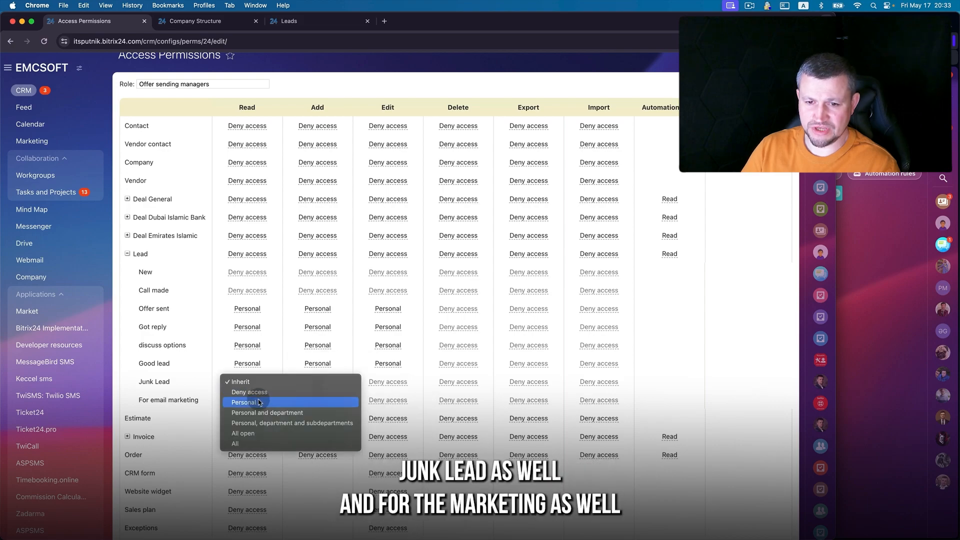
Set Read, Add and Edit access to Personal for Junk Lead and For email marketing, and save the Offer sending managers role.
left_click(247, 402)
left_click(247, 400)
left_click(247, 400)
left_click(264, 422)
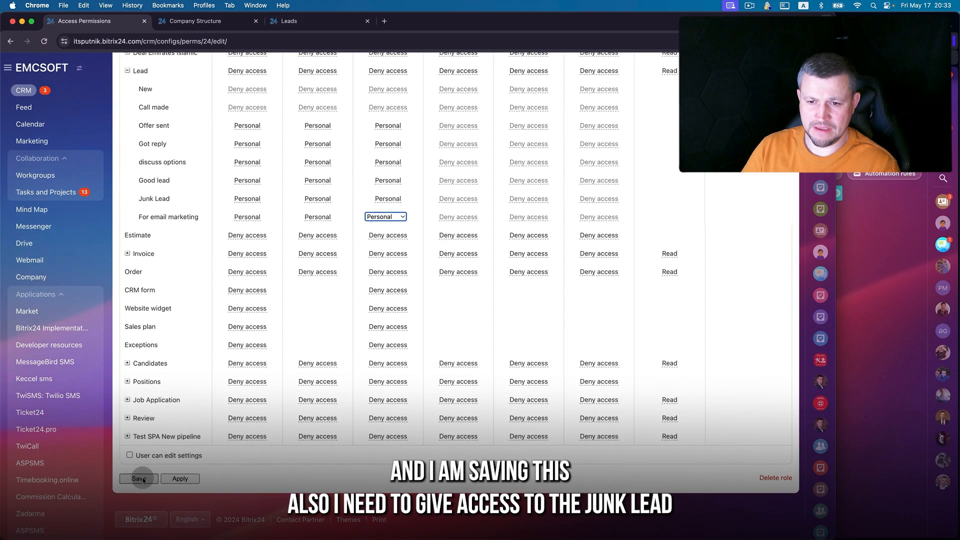
left_click(143, 479)
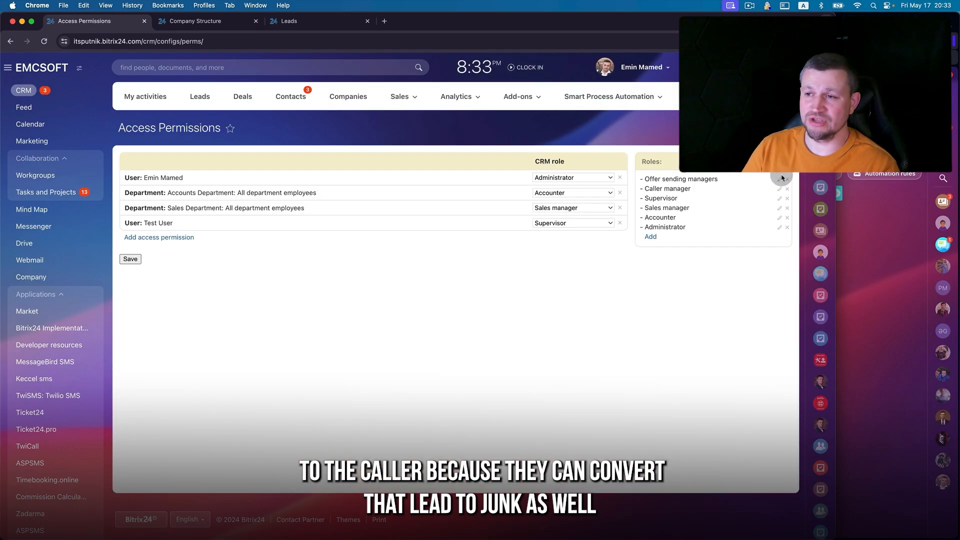
In the Caller manager role, set Read, Add and Edit to Personal for Junk Lead and For email marketing, and save.
left_click(780, 189)
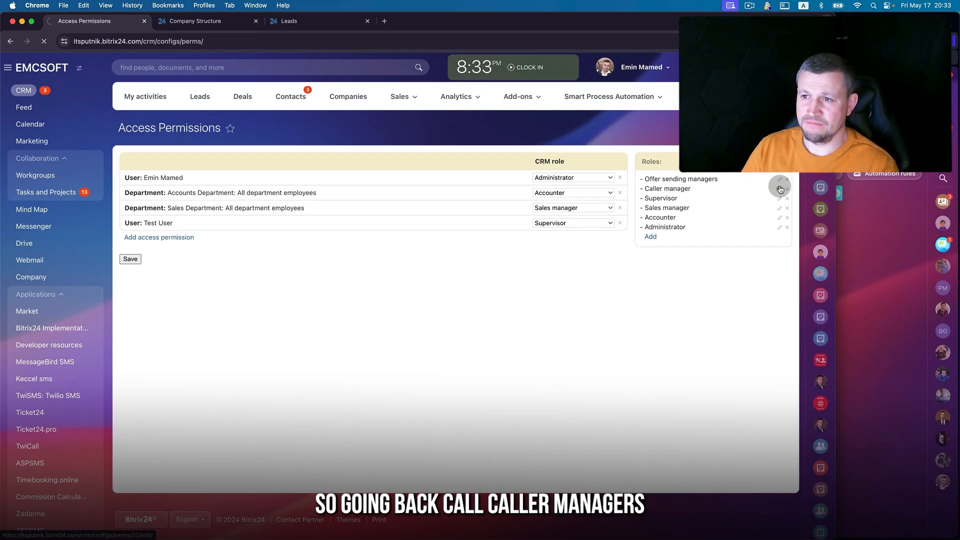
scroll(201, 347, "down", 5)
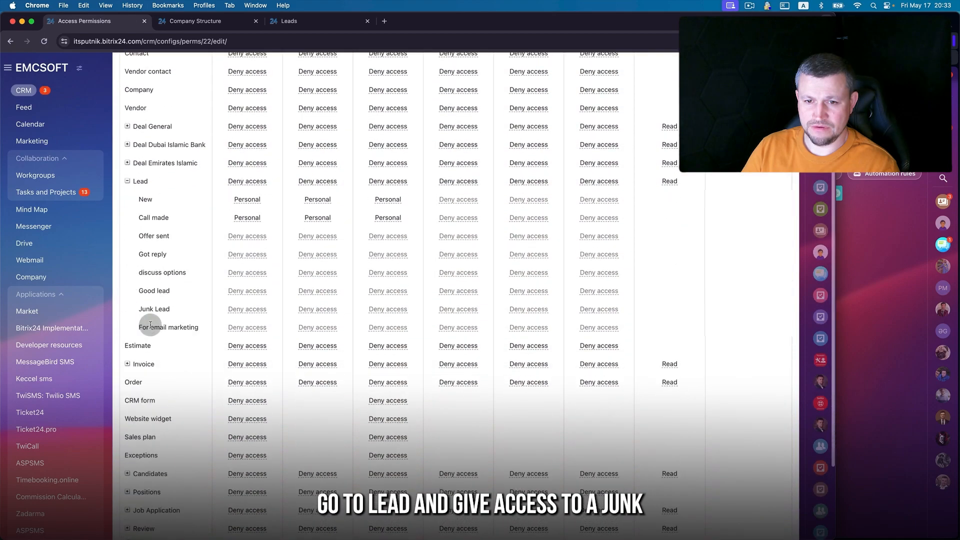
left_click(249, 309)
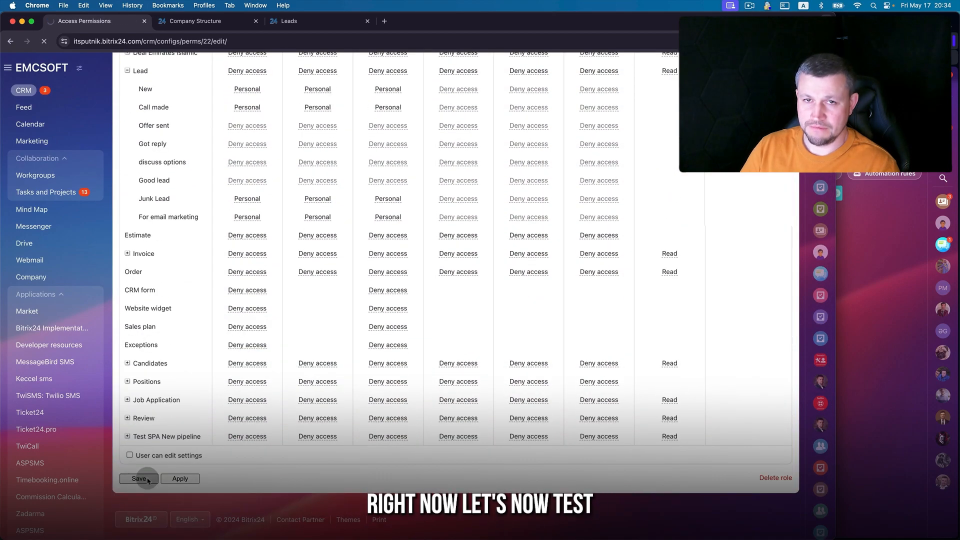
left_click(144, 477)
Move the test user to the Callers department and remove that user's individual Supervisor entry from the CRM access permissions.
left_click(217, 23)
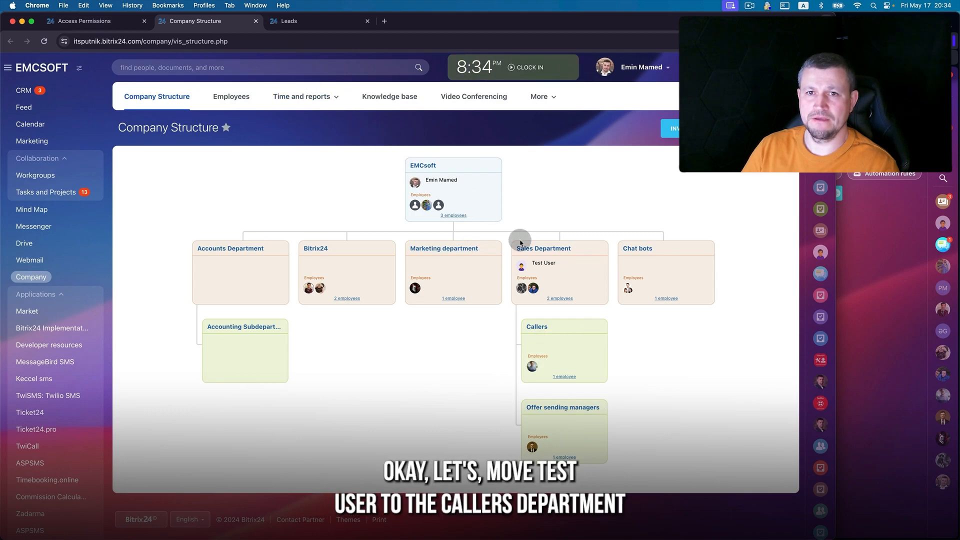
left_click_drag(572, 344, 573, 374)
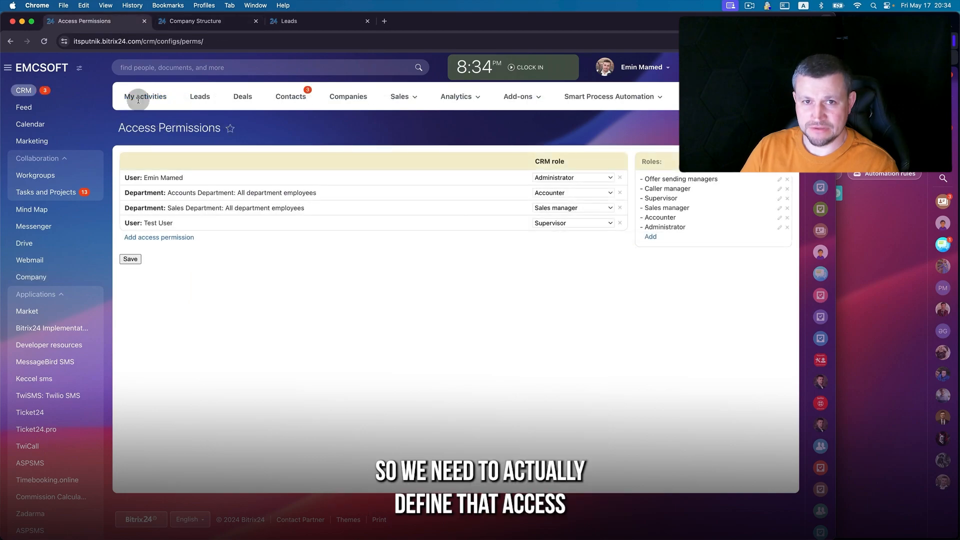
left_click(620, 223)
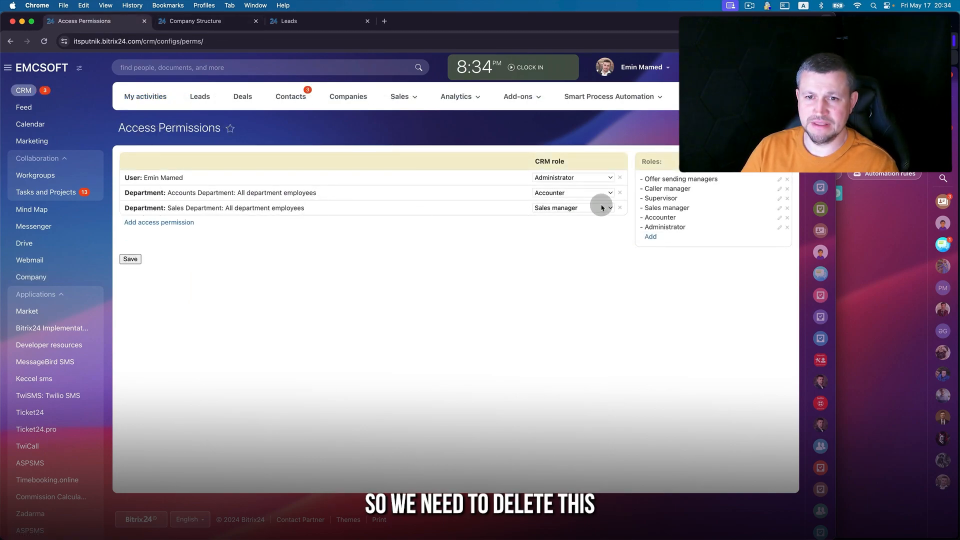
Add an access permission giving all employees of the Callers department the Caller manager role, and save the permissions.
left_click(179, 229)
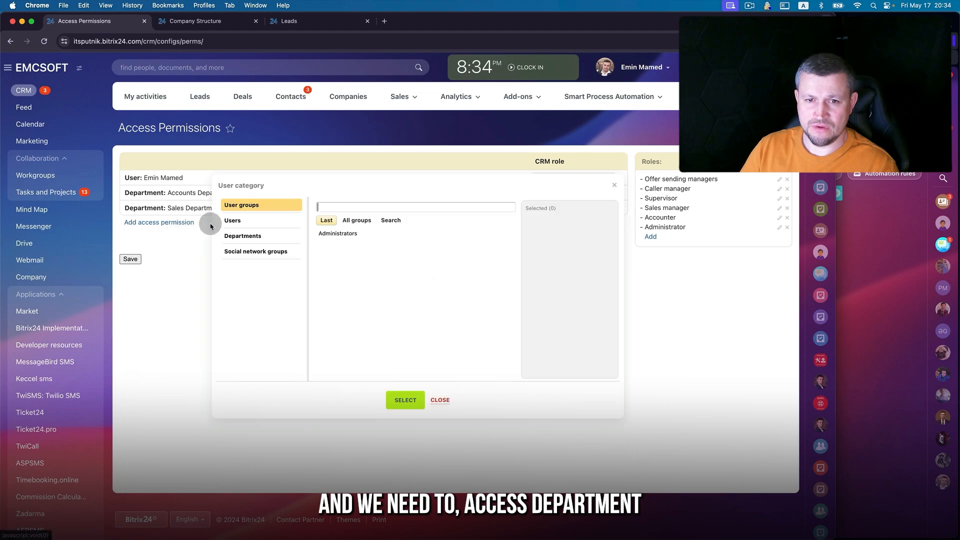
left_click(256, 236)
left_click(366, 220)
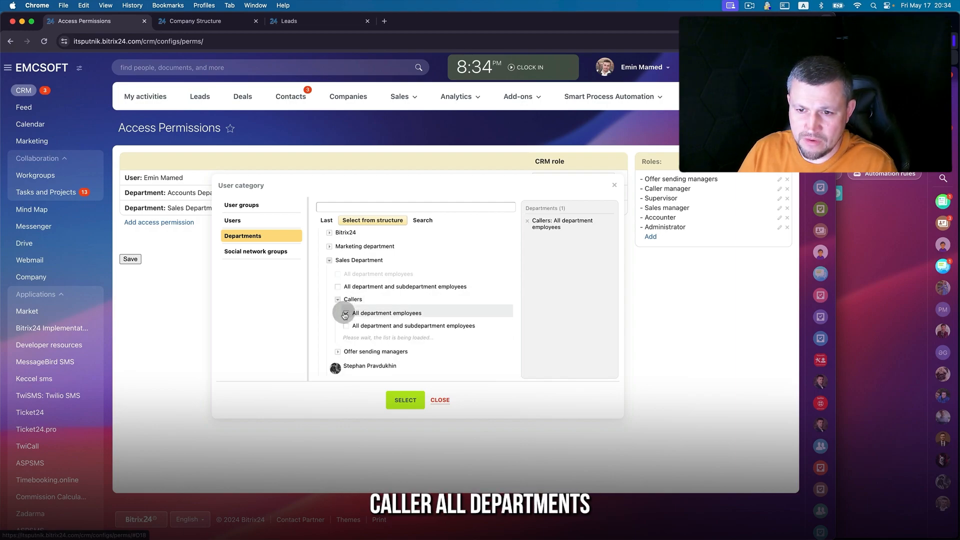
left_click(398, 393)
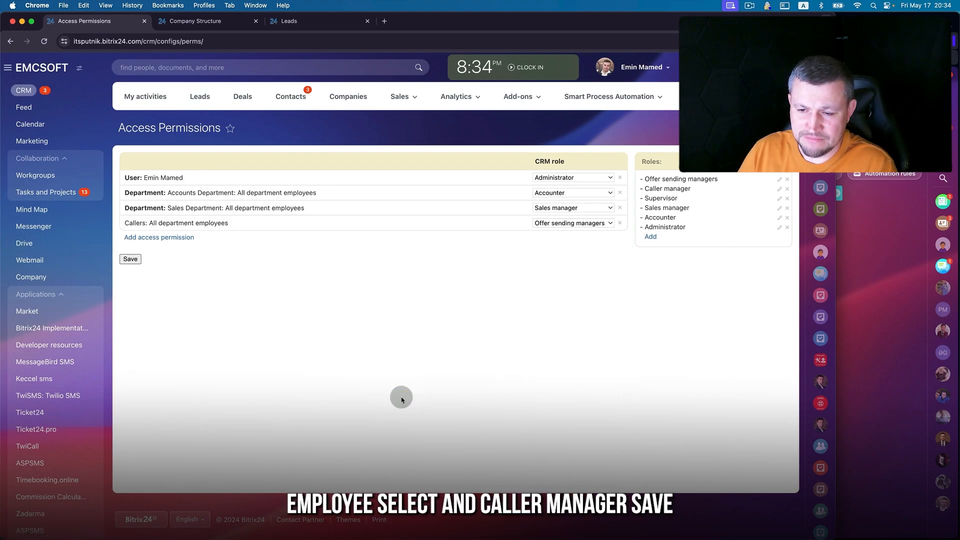
left_click(580, 223)
left_click(571, 234)
left_click(126, 259)
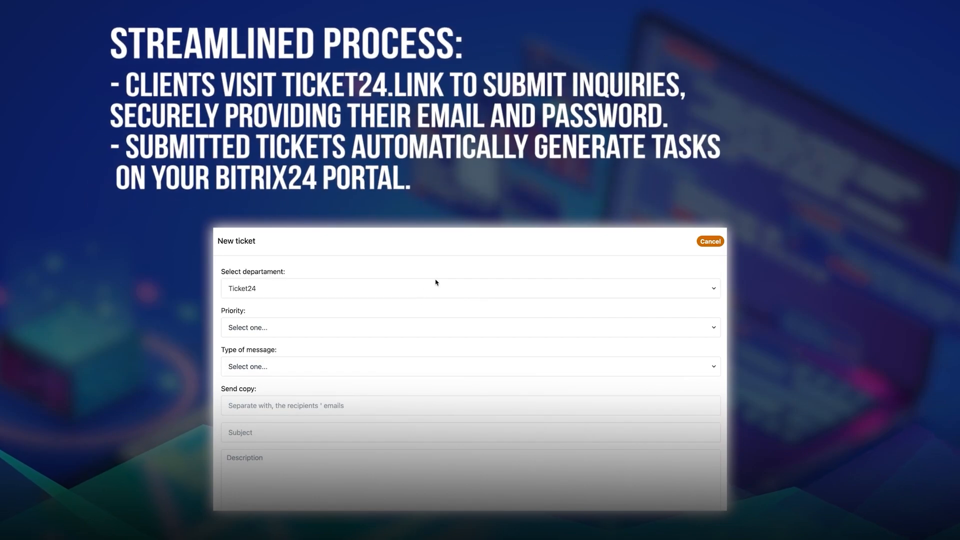
left_click(437, 289)
left_click(437, 289)
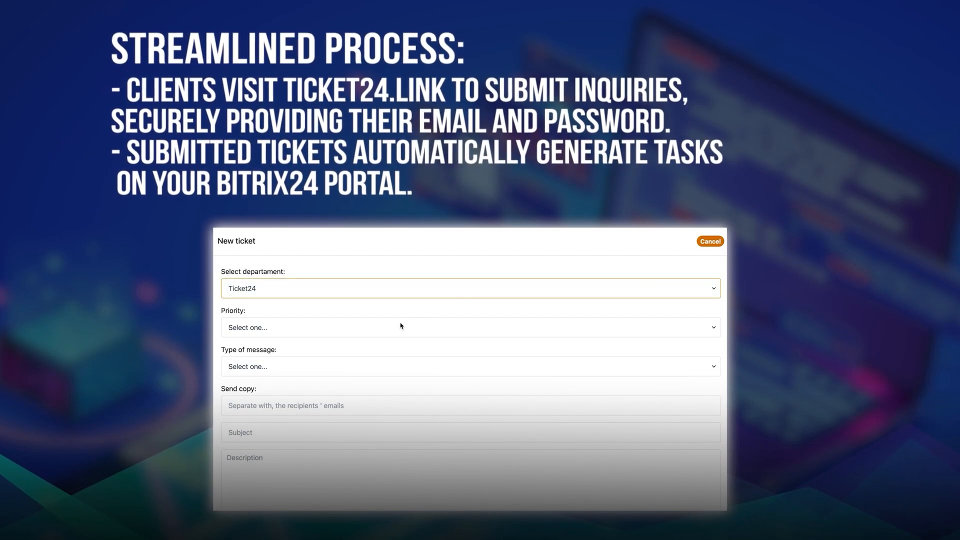
left_click(403, 328)
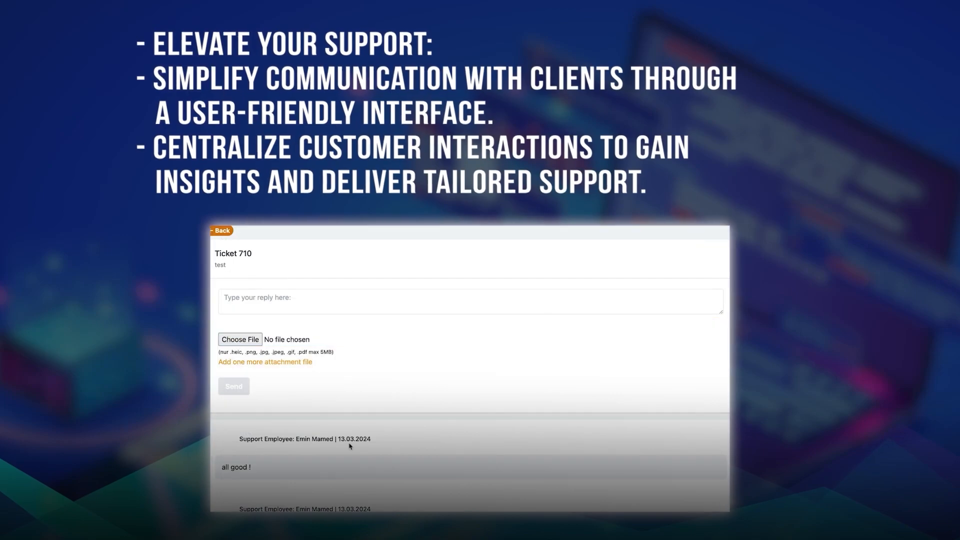
scroll(353, 388, "down", 5)
scroll(277, 367, "up", 1)
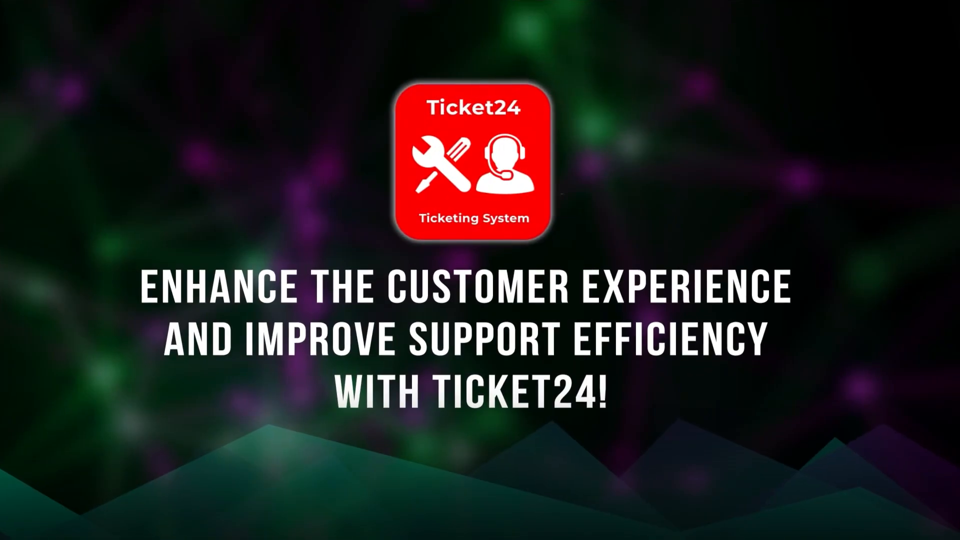
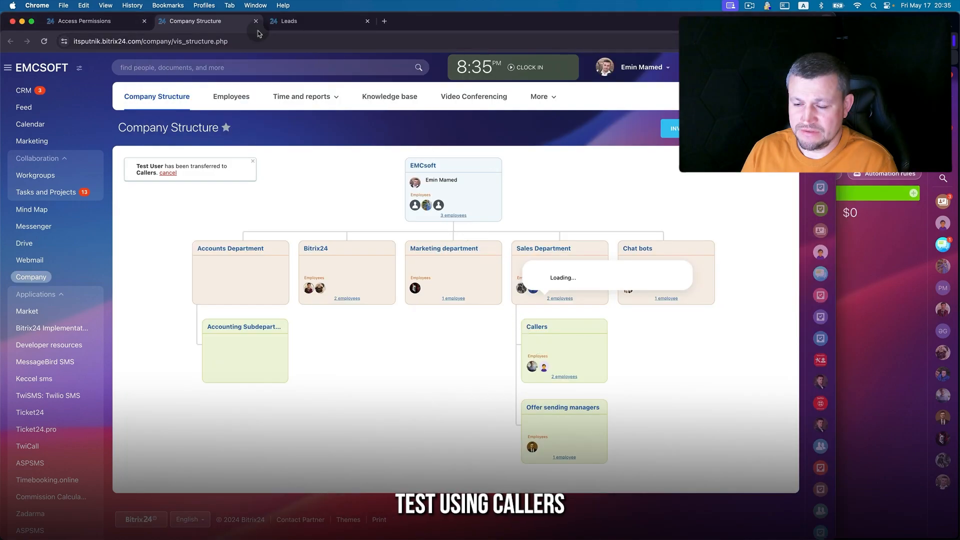
Open the Caller manager role from the access permissions, review its lead stage permissions and save the role.
left_click(130, 24)
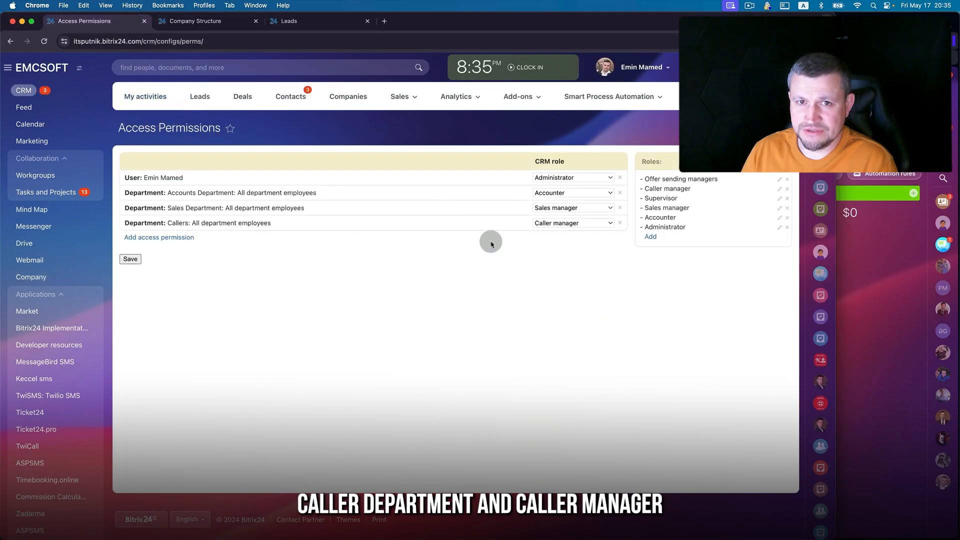
left_click(779, 191)
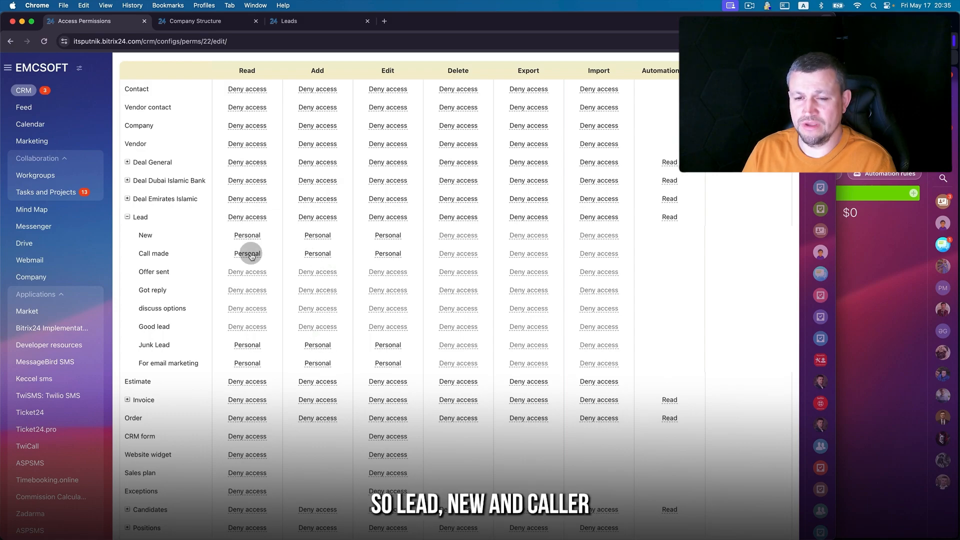
scroll(263, 261, "down", 5)
left_click(136, 478)
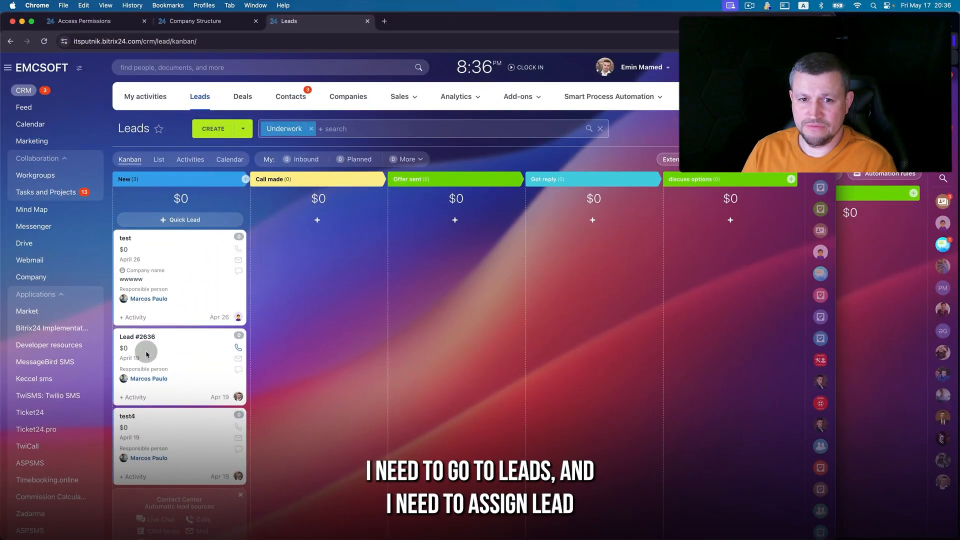
Assign the lead named test to the test user as responsible person and close the lead card.
left_click(129, 249)
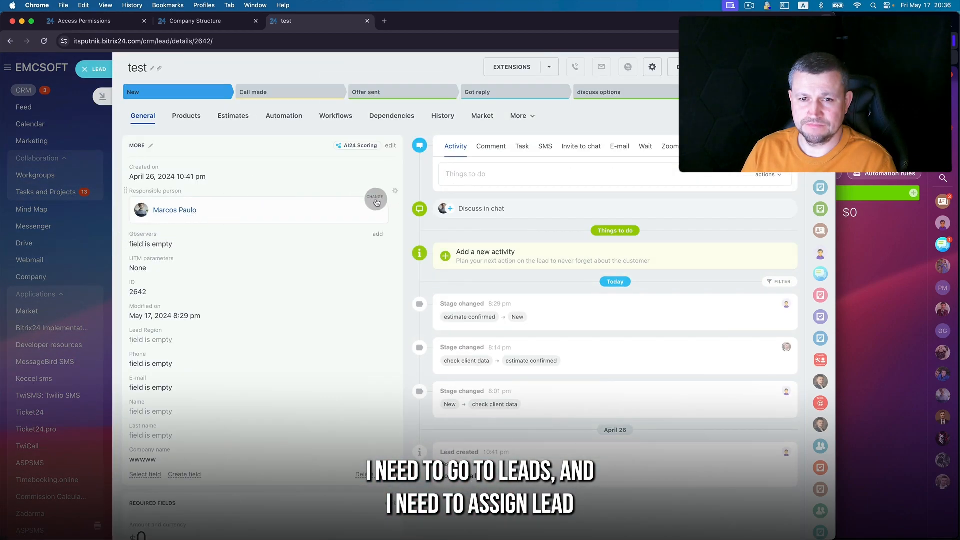
left_click(376, 200)
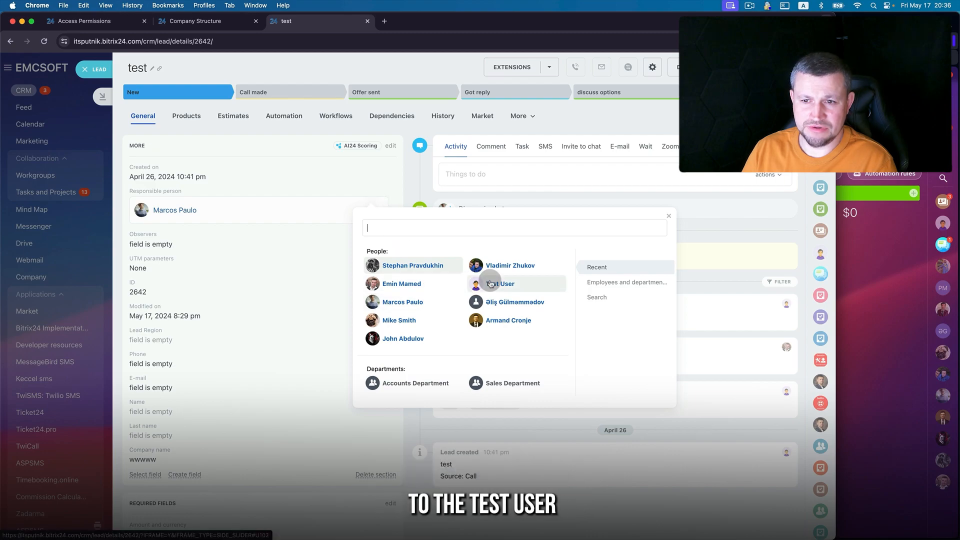
left_click(491, 282)
left_click(90, 69)
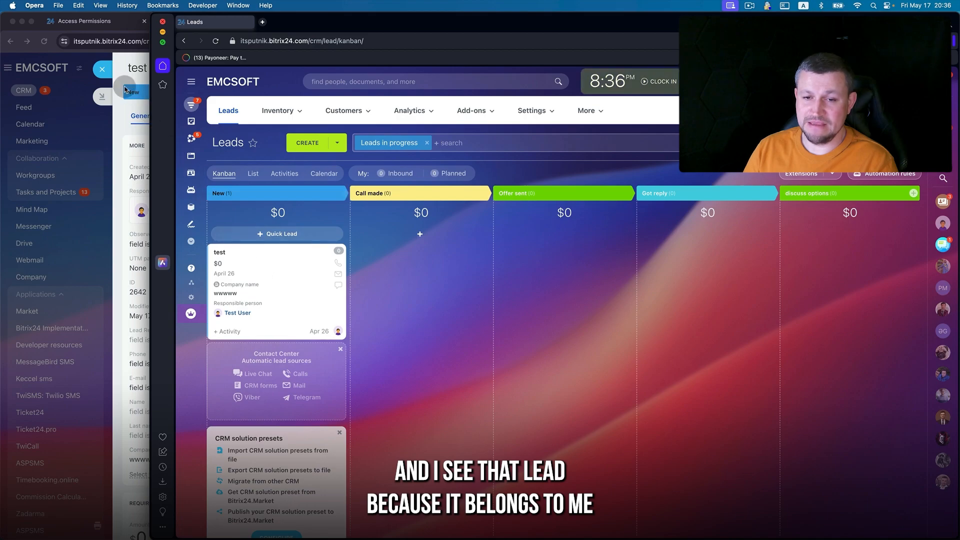
left_click(94, 73)
left_click(101, 69)
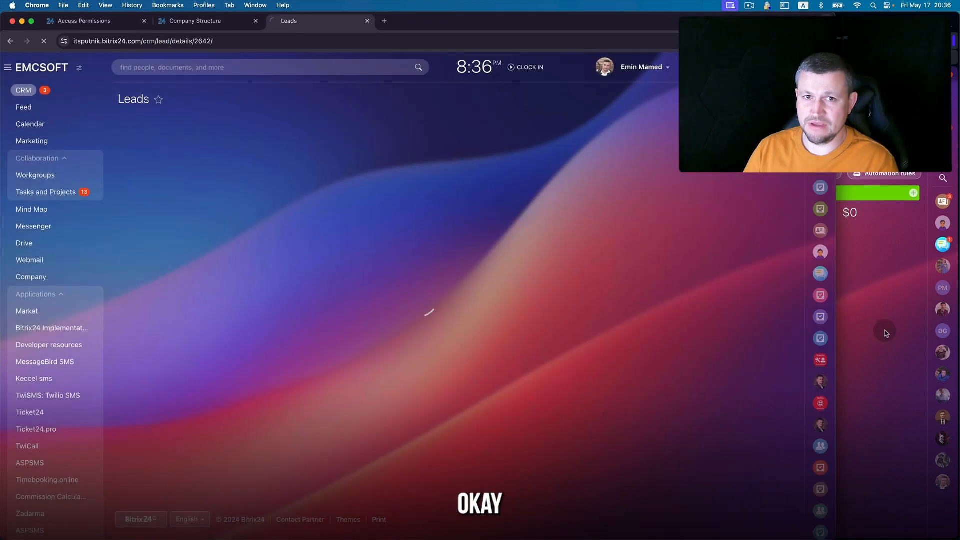
Switch to Opera and, as the test user, try to move the test lead from New to Offer sent, and reload the board.
left_click(885, 332)
left_click_drag(325, 280, 536, 276)
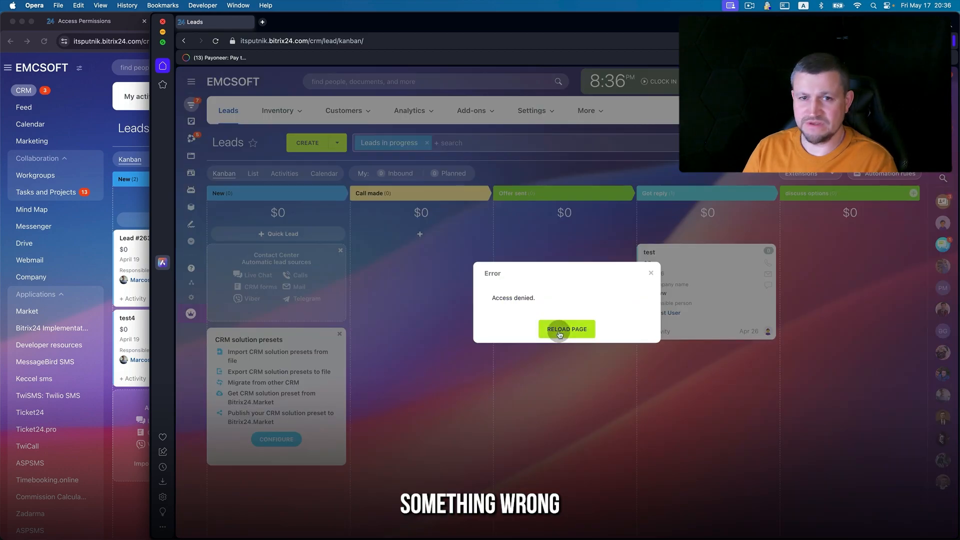
left_click(563, 328)
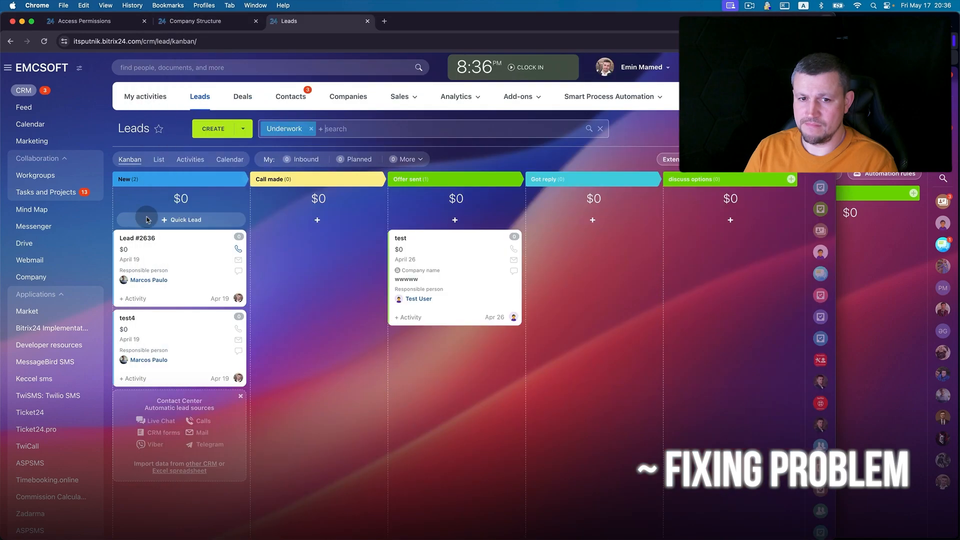
In Chrome, recheck the Caller manager role's lead stage permissions and move the test lead back out of Offer sent.
left_click(98, 22)
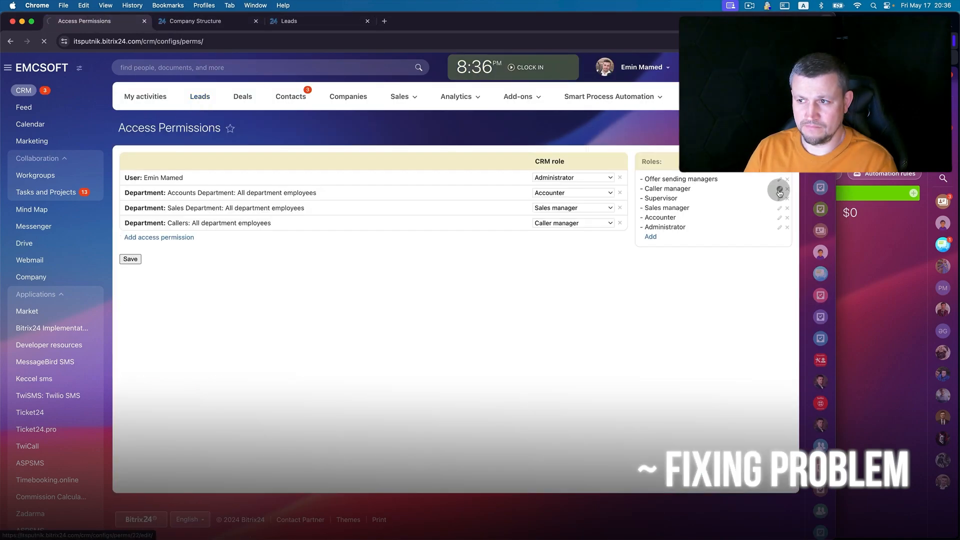
left_click(779, 193)
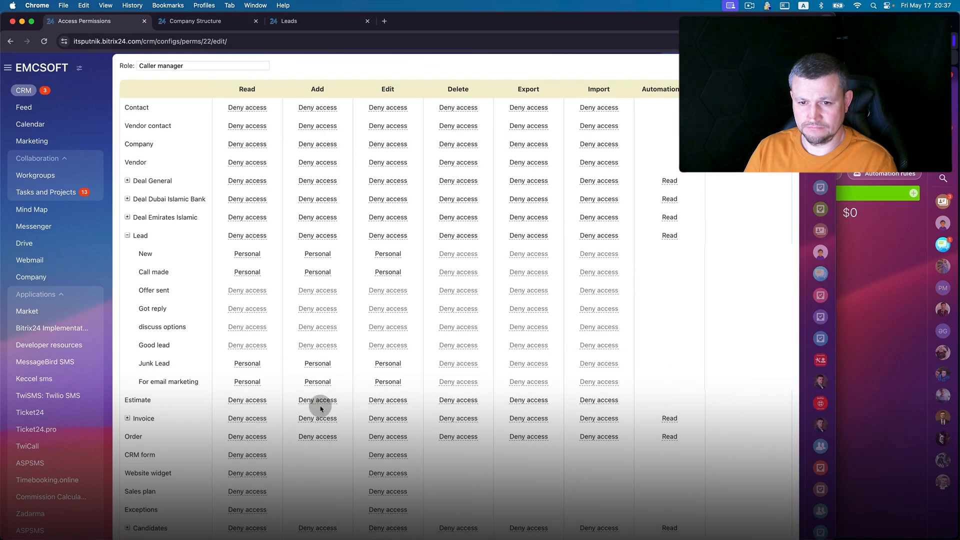
left_click(311, 23)
left_click_drag(431, 248, 285, 252)
In Opera, as the test user, move the test lead to Offer sent again and reload the board.
left_click(861, 311)
left_click_drag(390, 258, 529, 272)
left_click(558, 324)
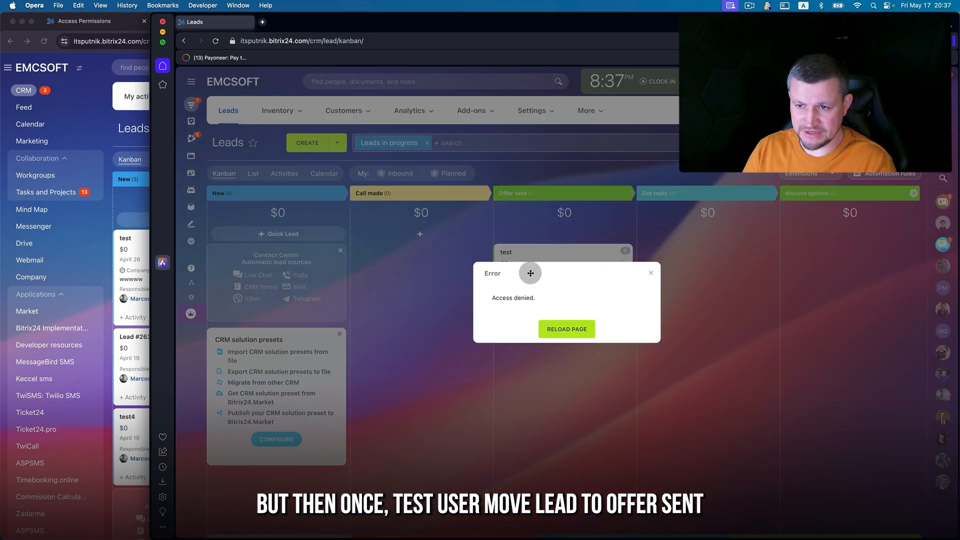
left_click(564, 328)
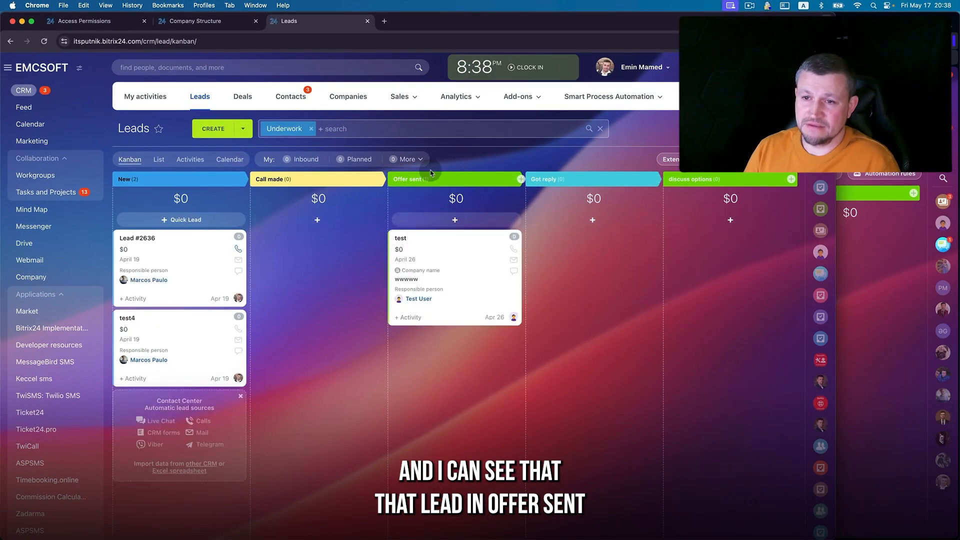
Compare the test user's lead board in Opera with the Caller manager role's Offer sent permission and the administrator's lead board in Chrome.
left_click(902, 343)
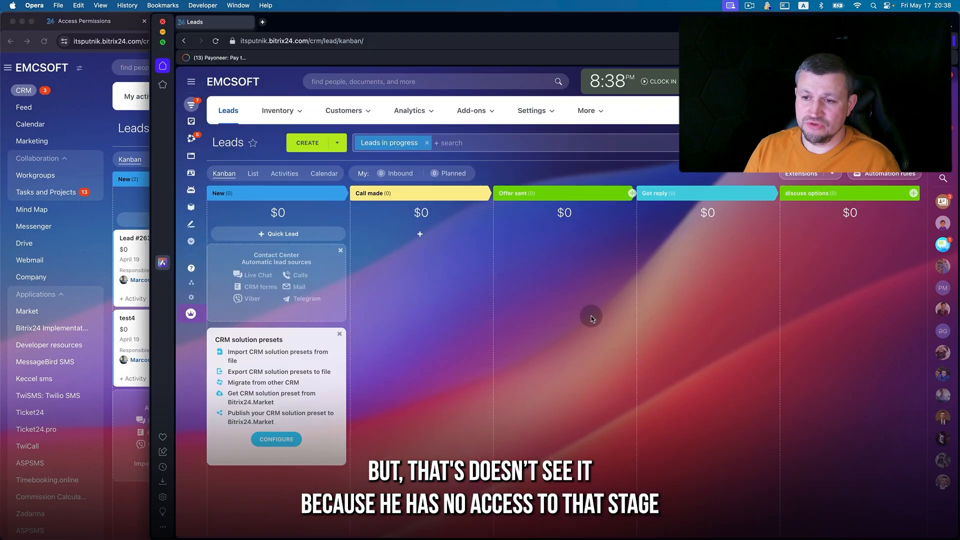
left_click(84, 244)
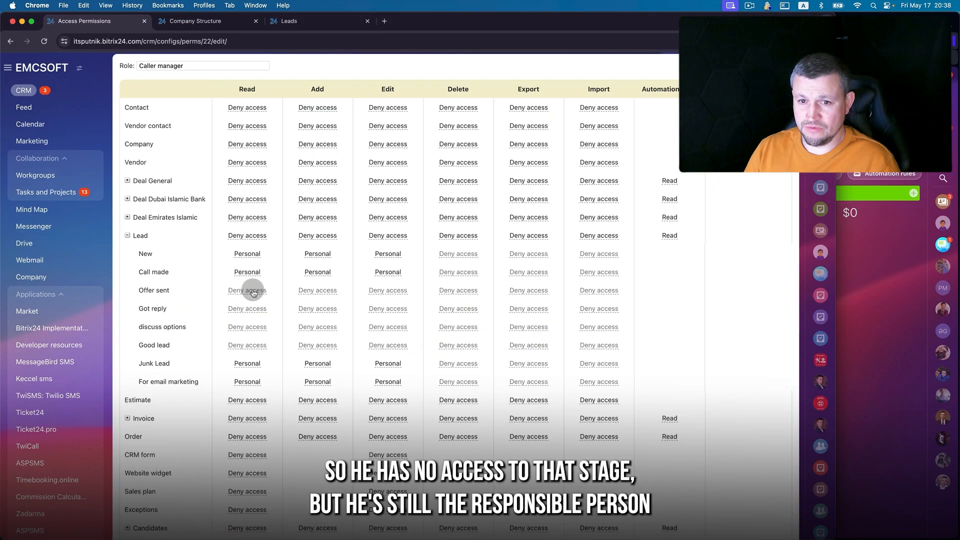
left_click(218, 25)
left_click(289, 21)
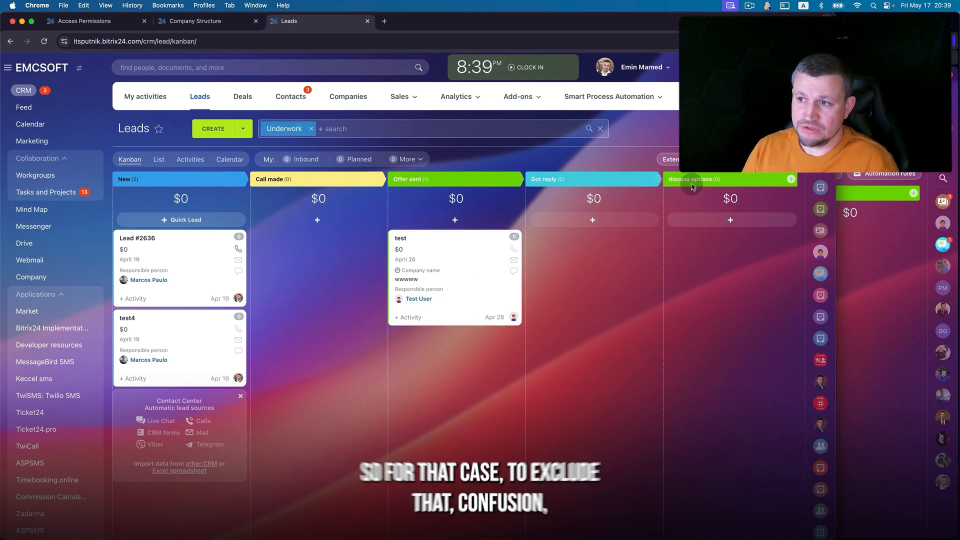
Add a Change responsible person automation rule to the Offer sent lead stage.
left_click(886, 174)
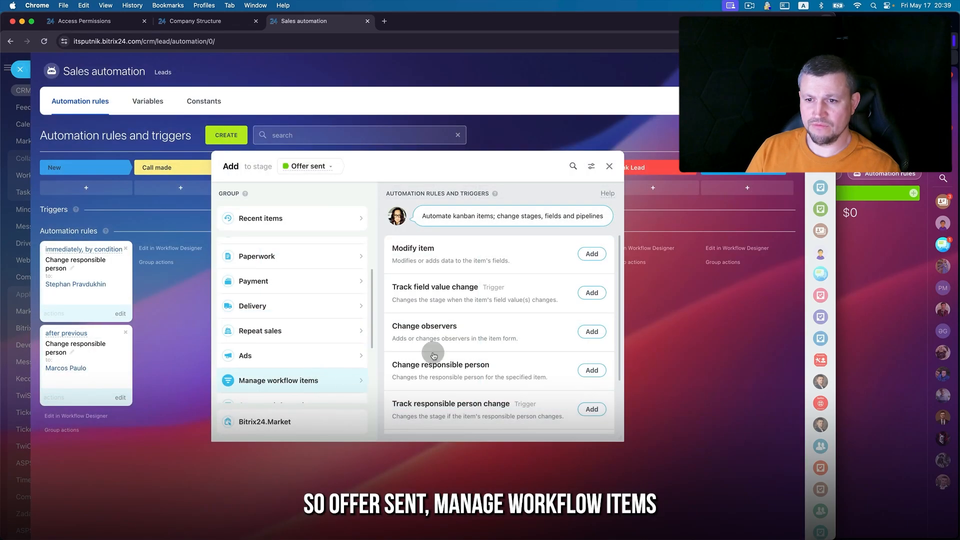
left_click(590, 370)
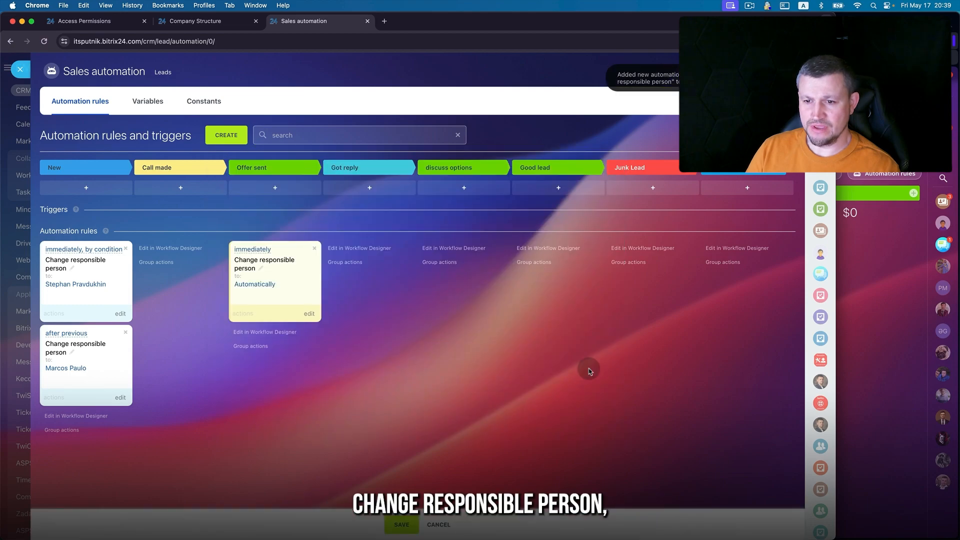
left_click(326, 281)
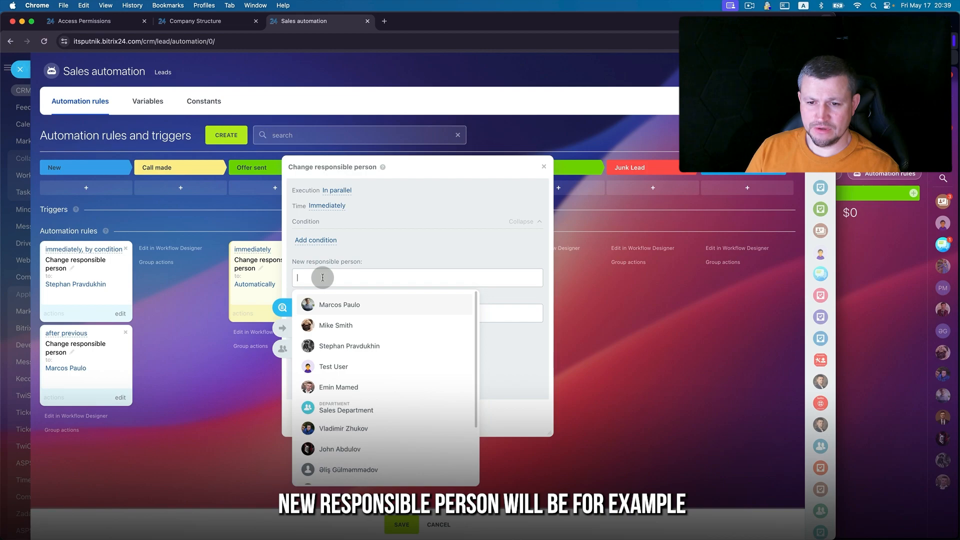
left_click(289, 332)
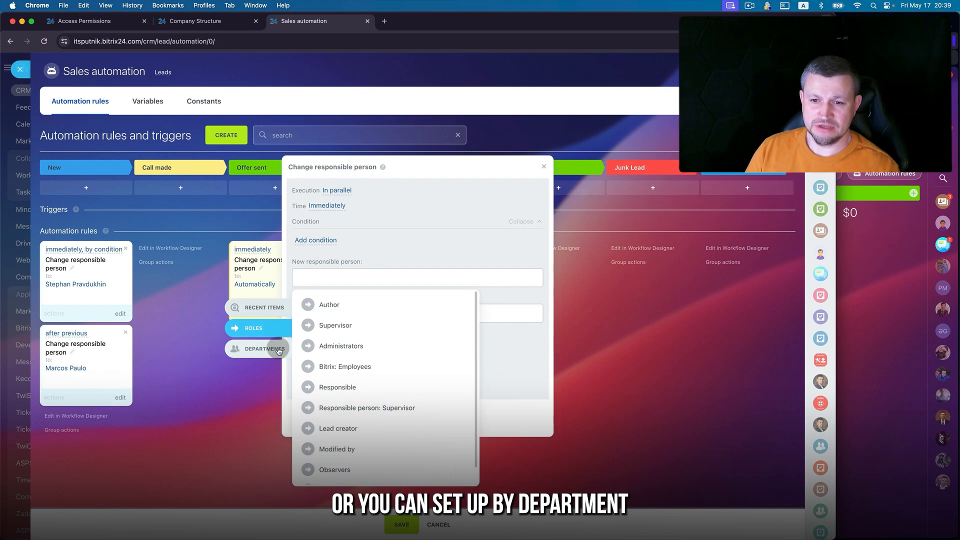
left_click(250, 349)
left_click(346, 312)
left_click(456, 388)
scroll(457, 385, "down", 2)
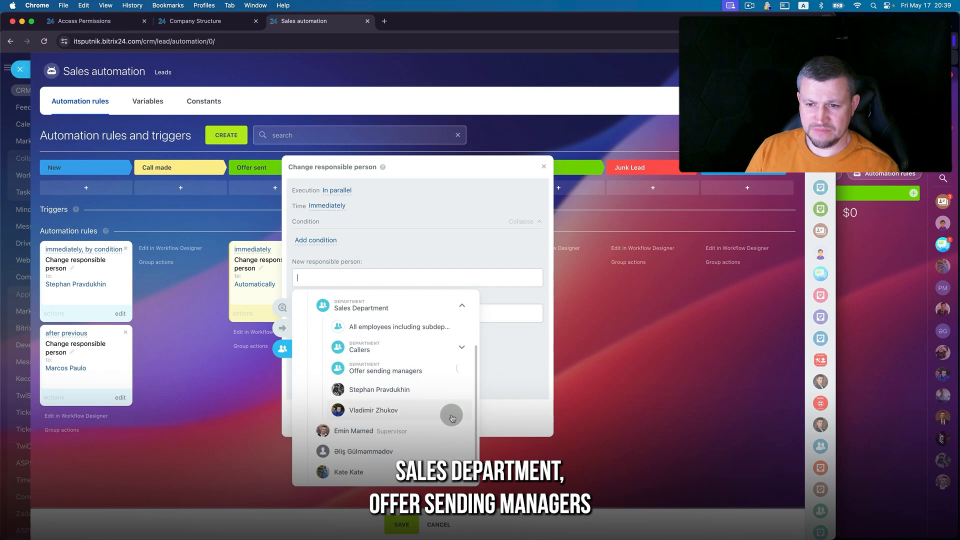
left_click(453, 361)
left_click(420, 243)
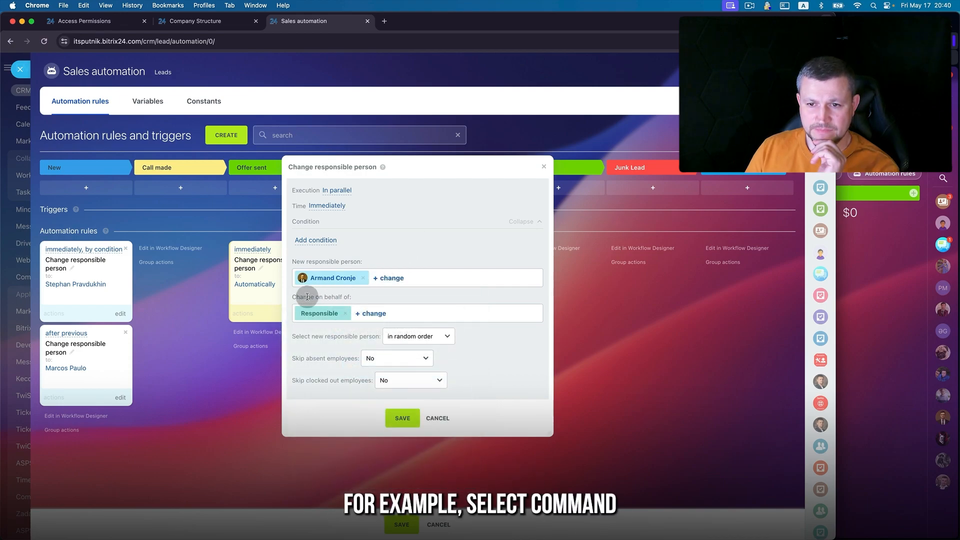
left_click(414, 337)
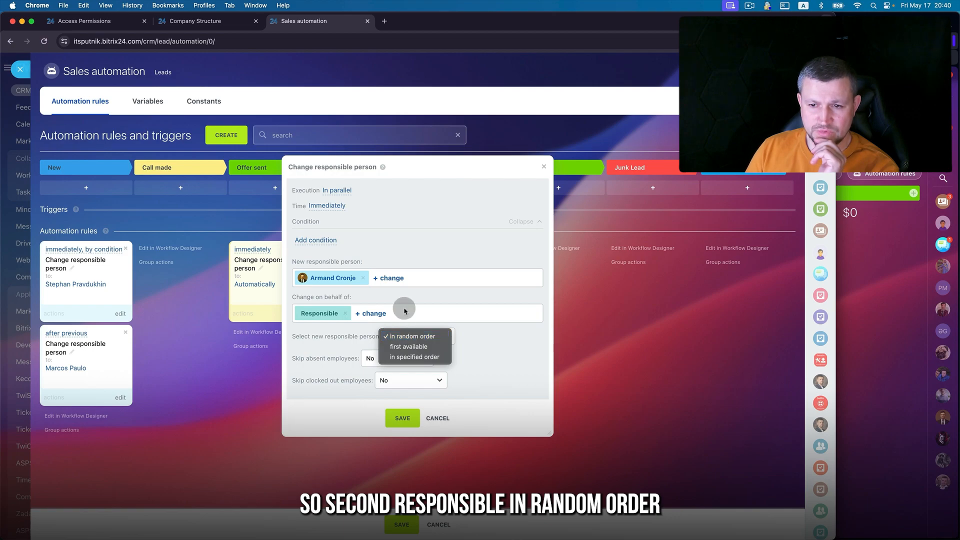
left_click(393, 278)
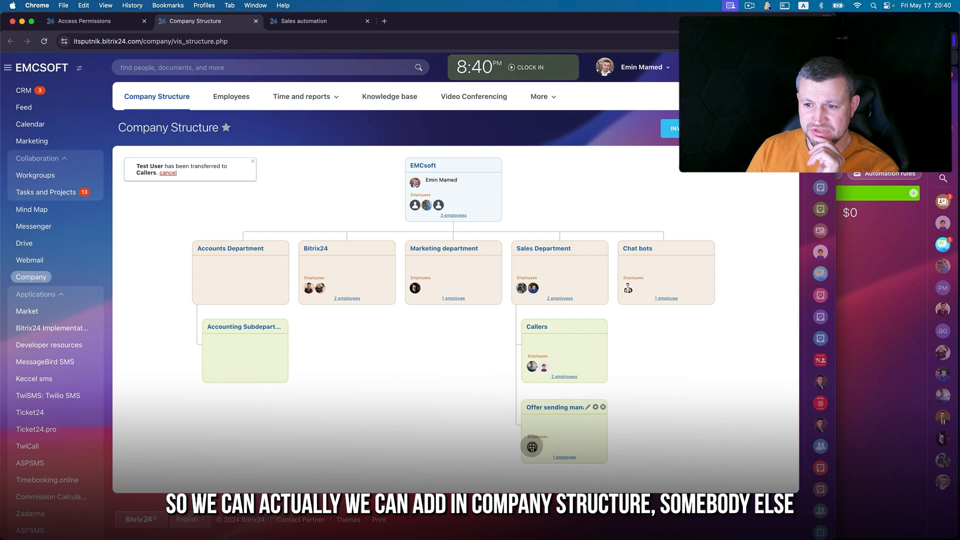
Add another employee to the Offer sending managers department in the company structure, and cancel the open automation rule settings.
mouse_move(532, 447)
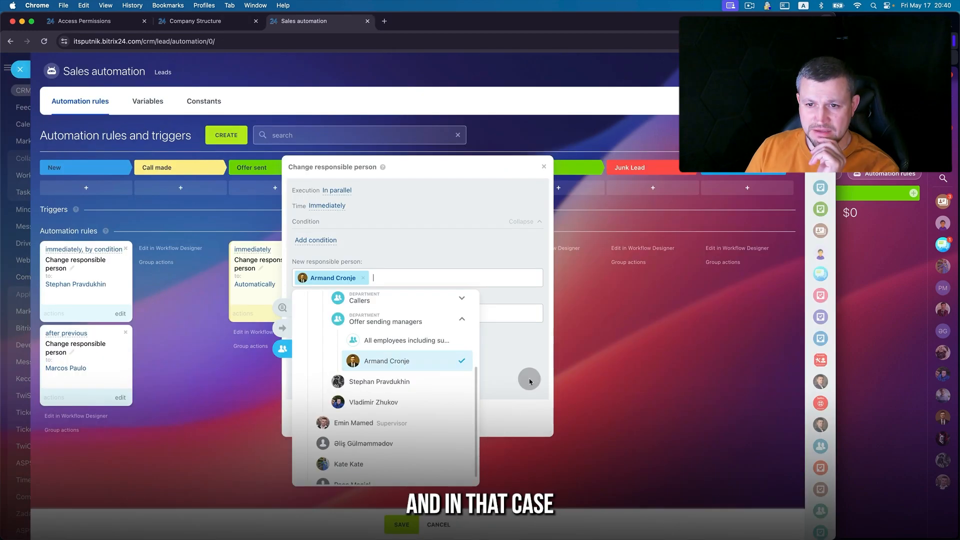
left_click(530, 382)
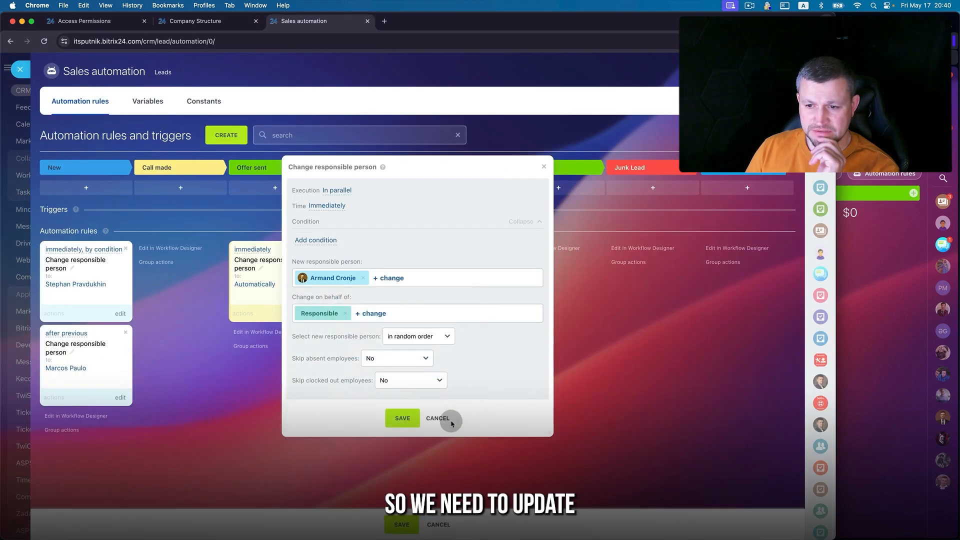
left_click(444, 423)
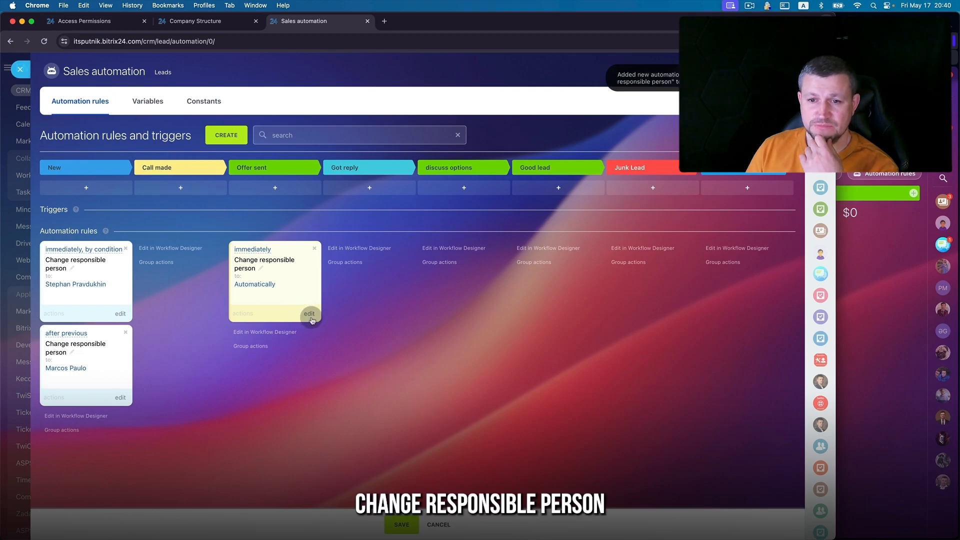
Set the Offer sent rule's new responsible person to the two employees of the Offer sending managers department.
left_click(310, 314)
left_click(317, 275)
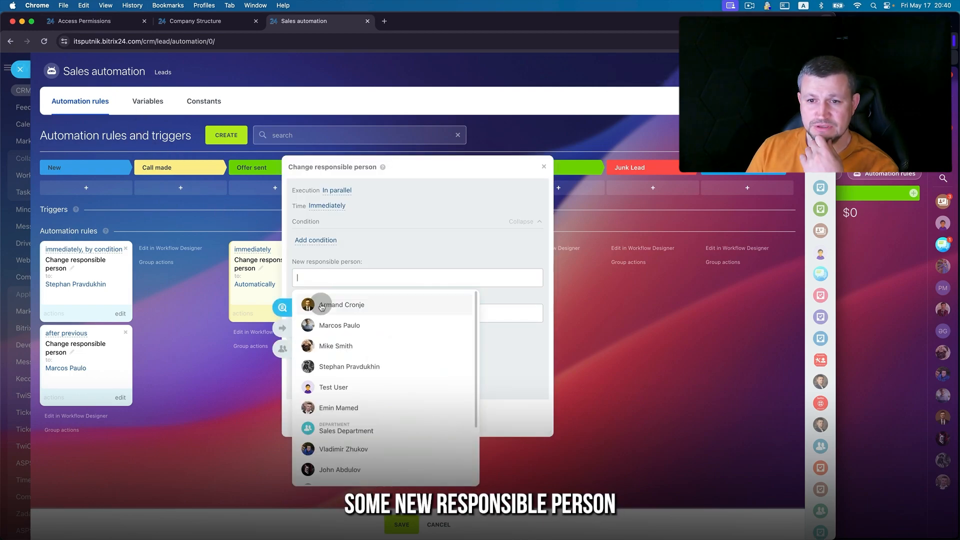
left_click(282, 328)
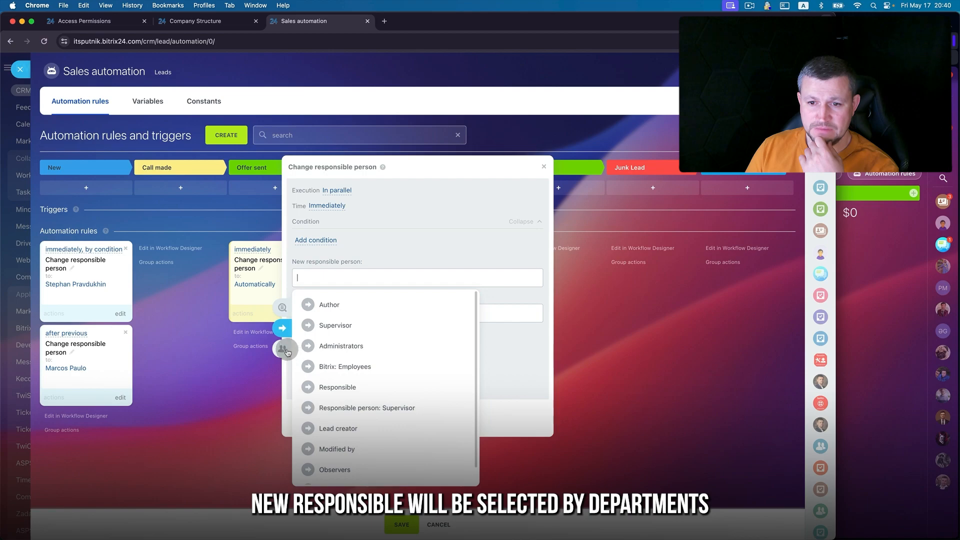
left_click(285, 350)
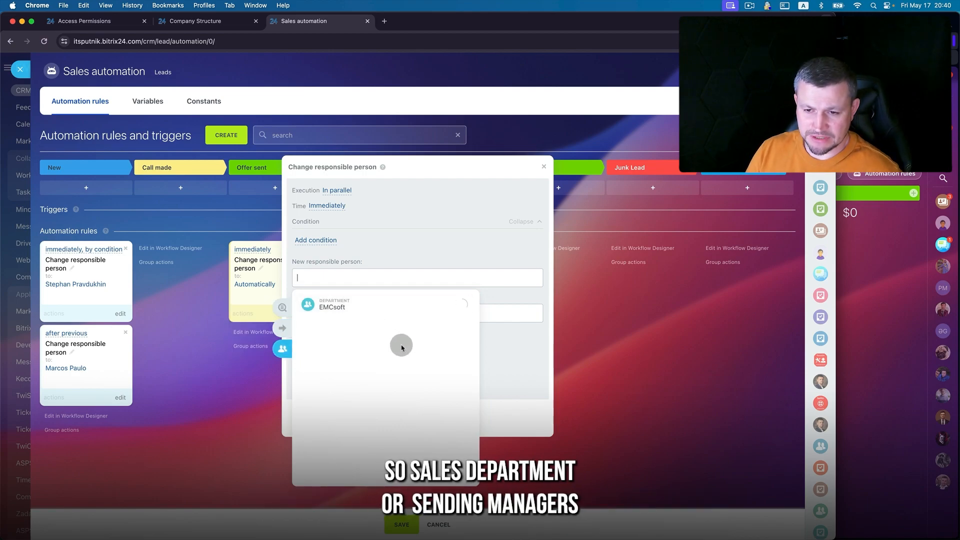
left_click(401, 392)
left_click(440, 376)
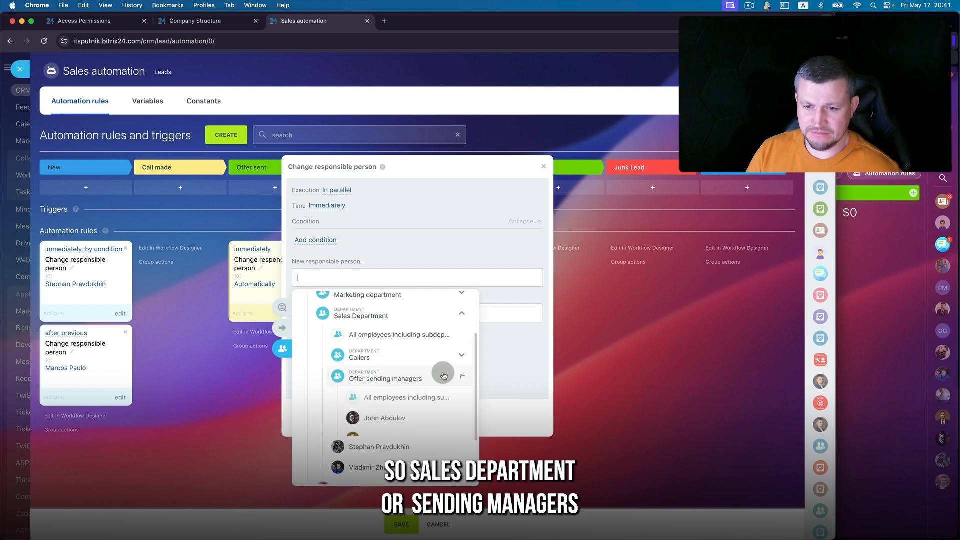
left_click(427, 406)
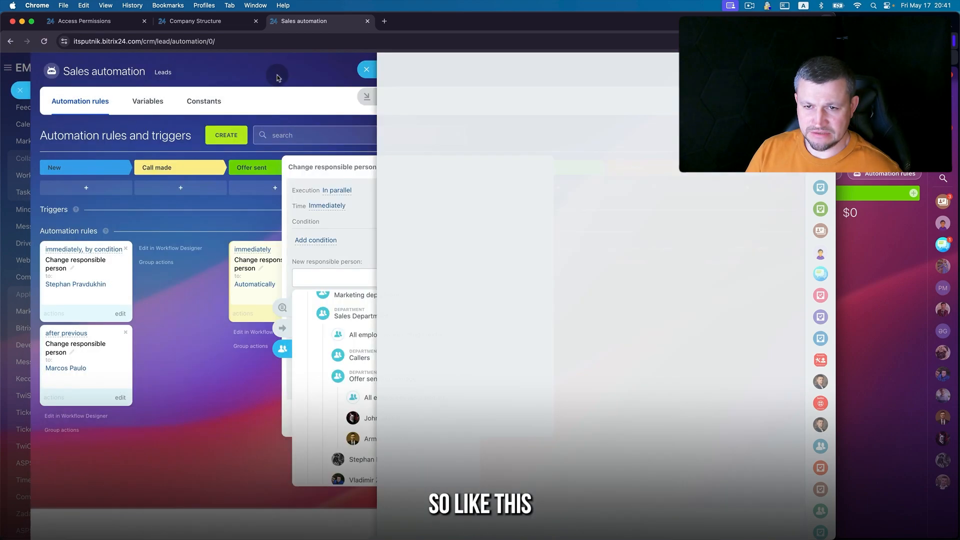
left_click(379, 439)
left_click(452, 238)
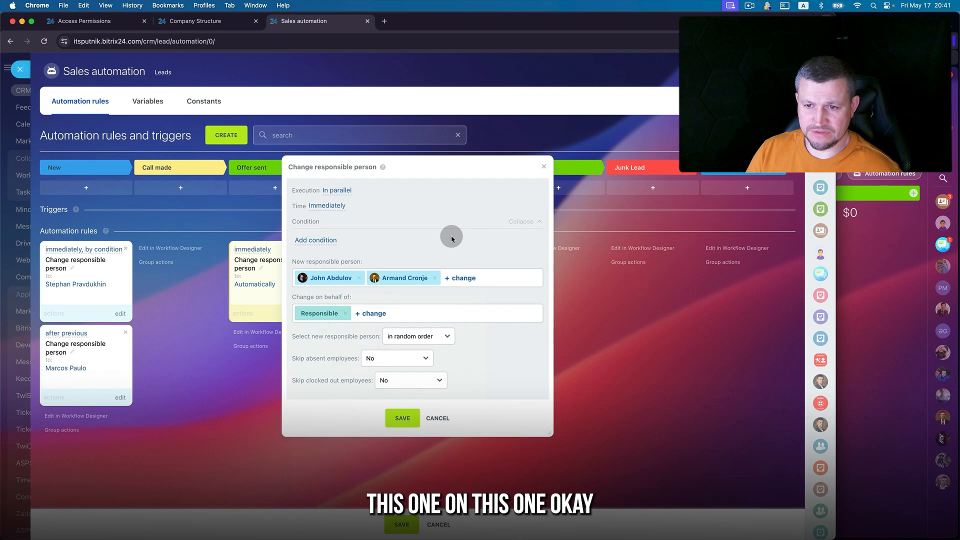
Set the rule to select the new responsible person in specified order, skipping both absent and clocked out employees.
left_click(406, 337)
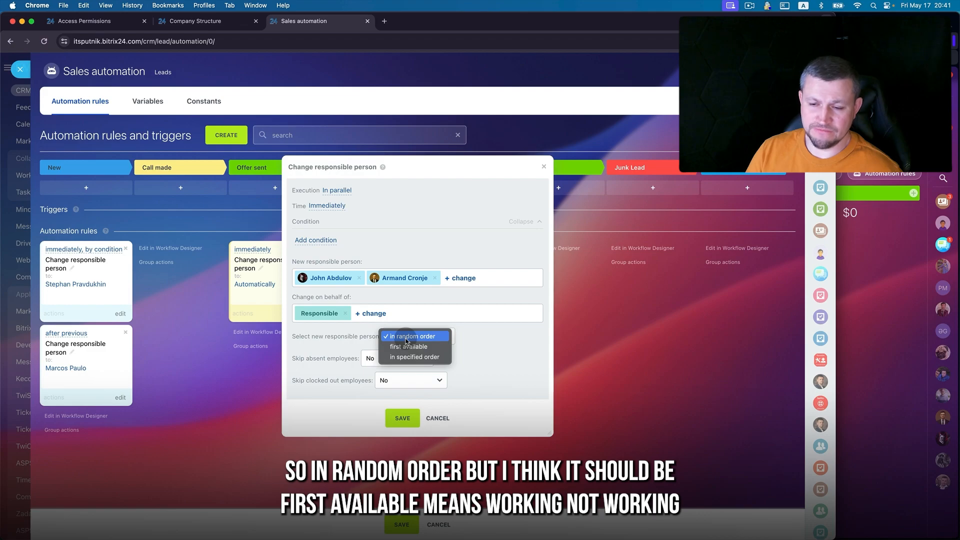
left_click(407, 340)
left_click(407, 337)
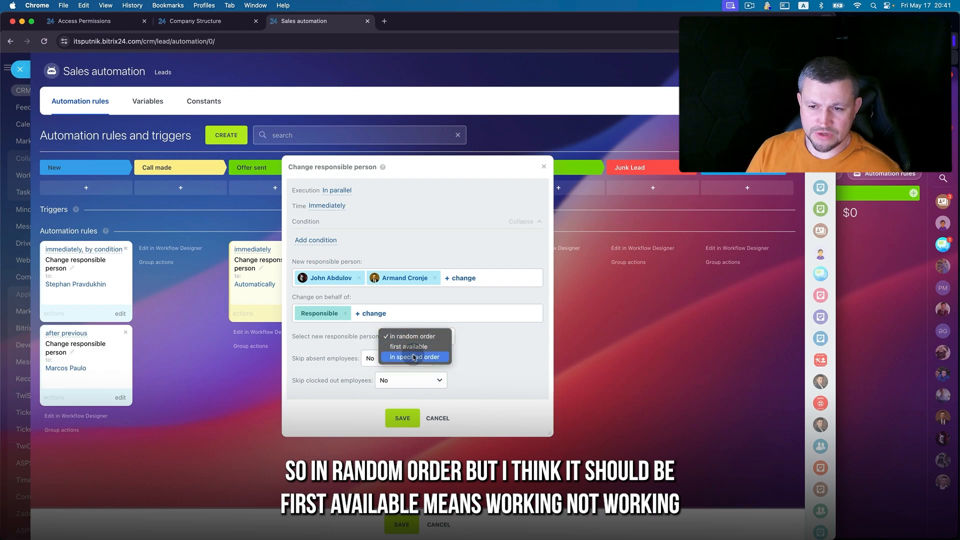
left_click(415, 357)
left_click(413, 358)
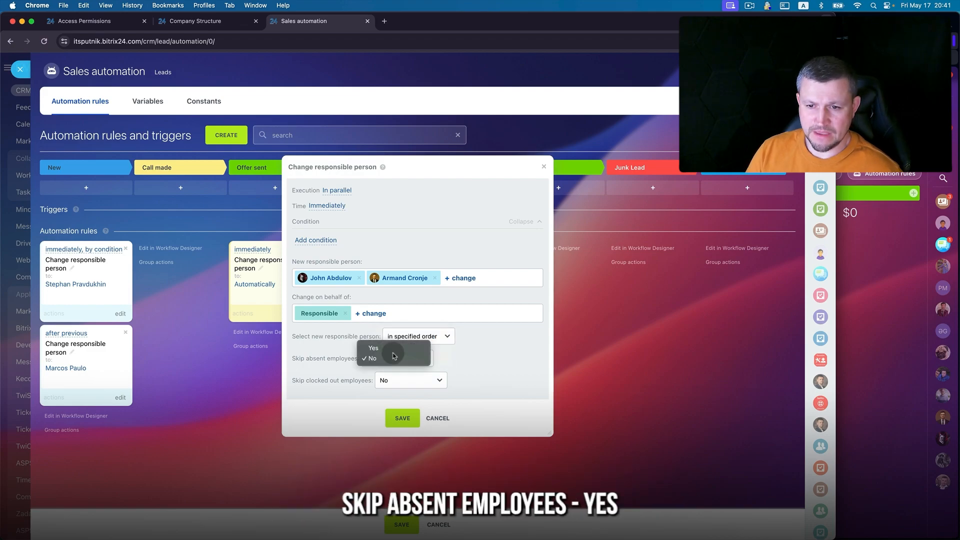
left_click(396, 348)
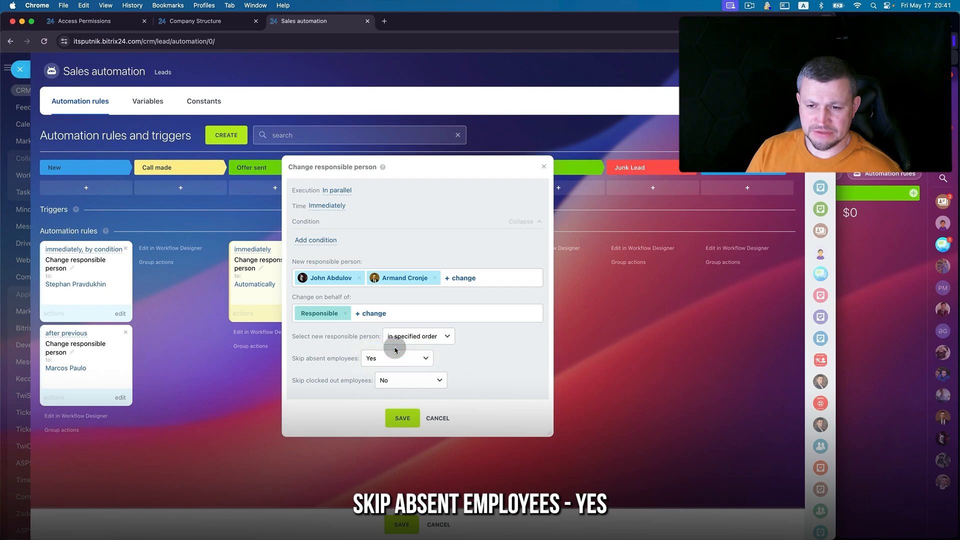
left_click(399, 381)
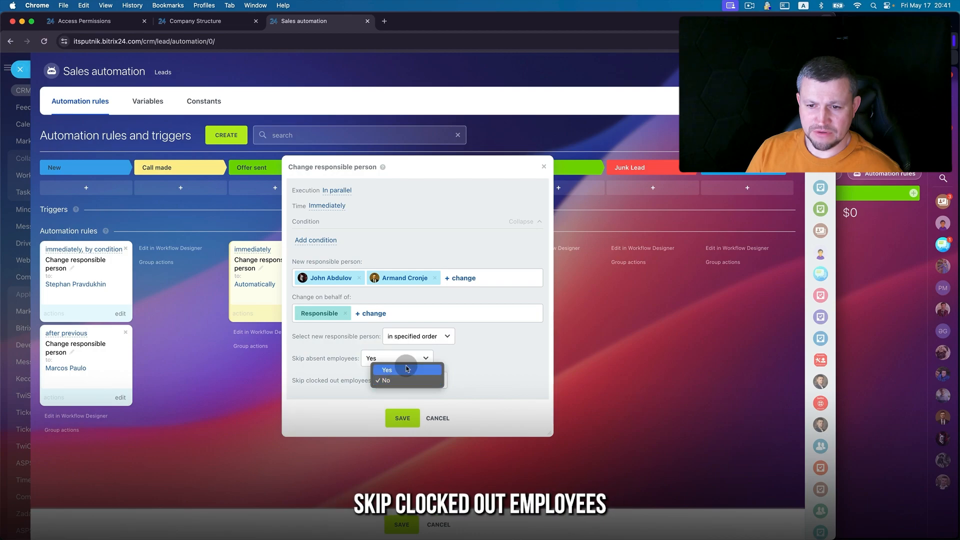
left_click(406, 369)
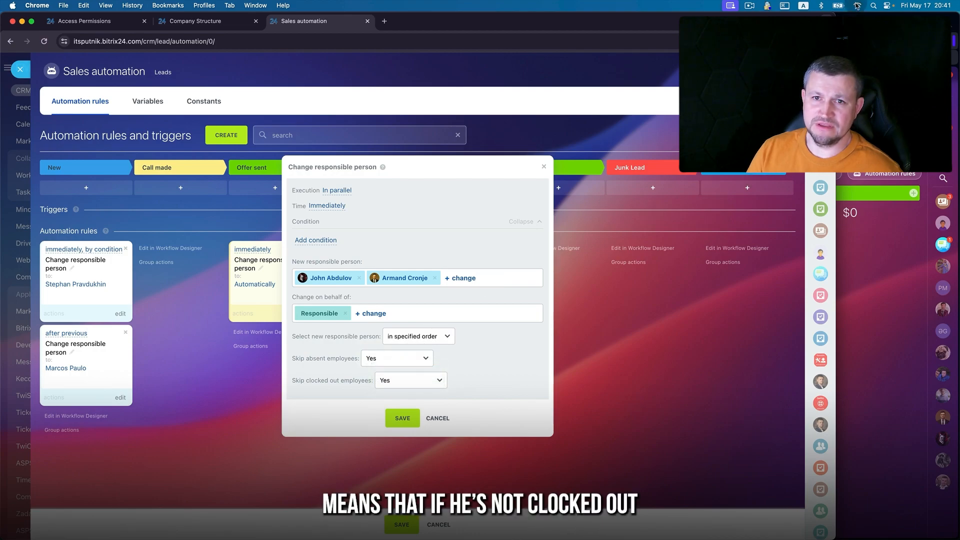
Look at the test user's clock-in option in Opera and return to the rule settings in Chrome.
left_click(860, 22)
left_click(658, 81)
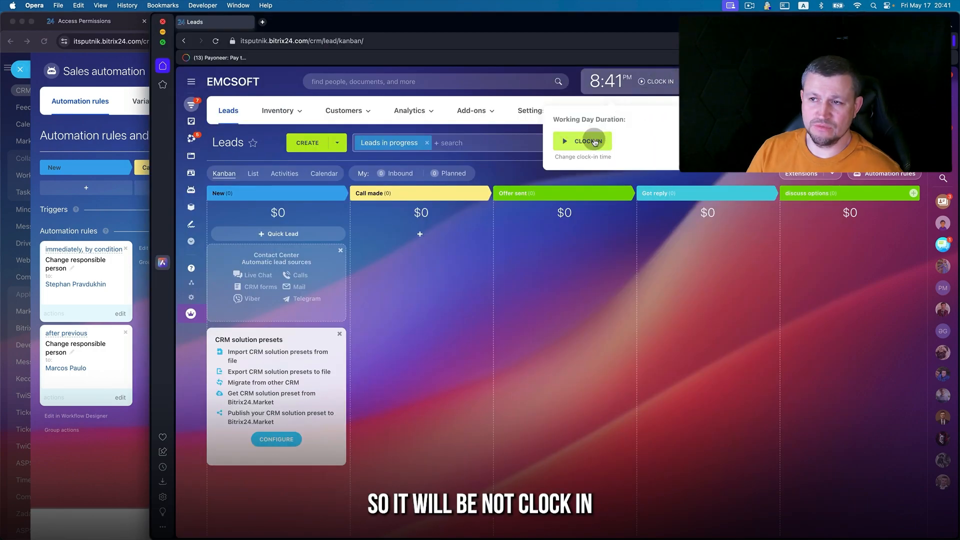
left_click(123, 24)
left_click(319, 22)
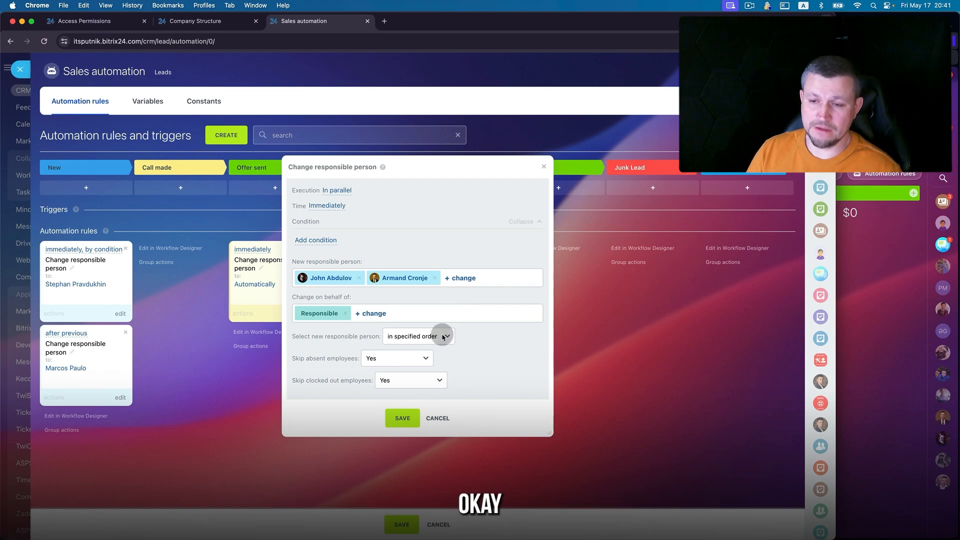
Save the Change responsible person rule and the lead automation settings, and close Sales automation.
left_click(405, 418)
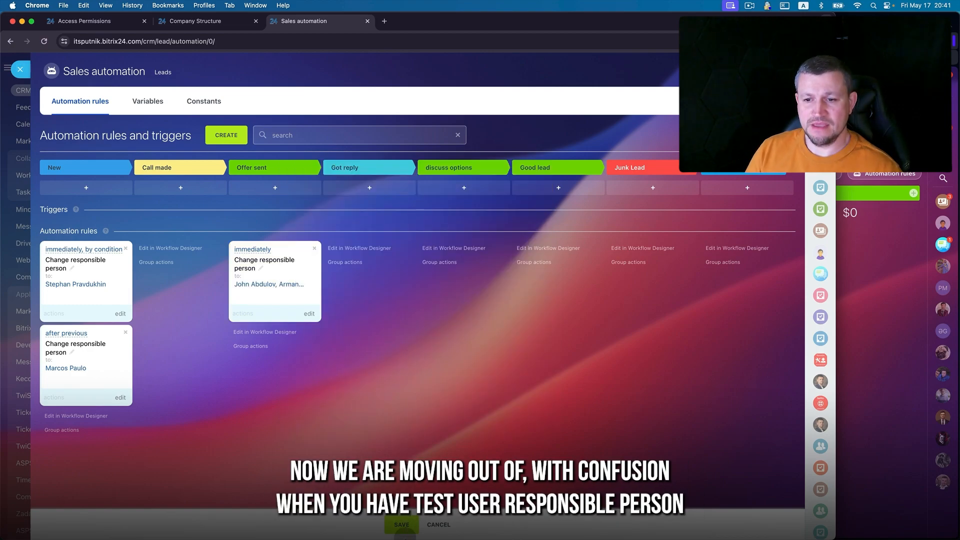
left_click(406, 525)
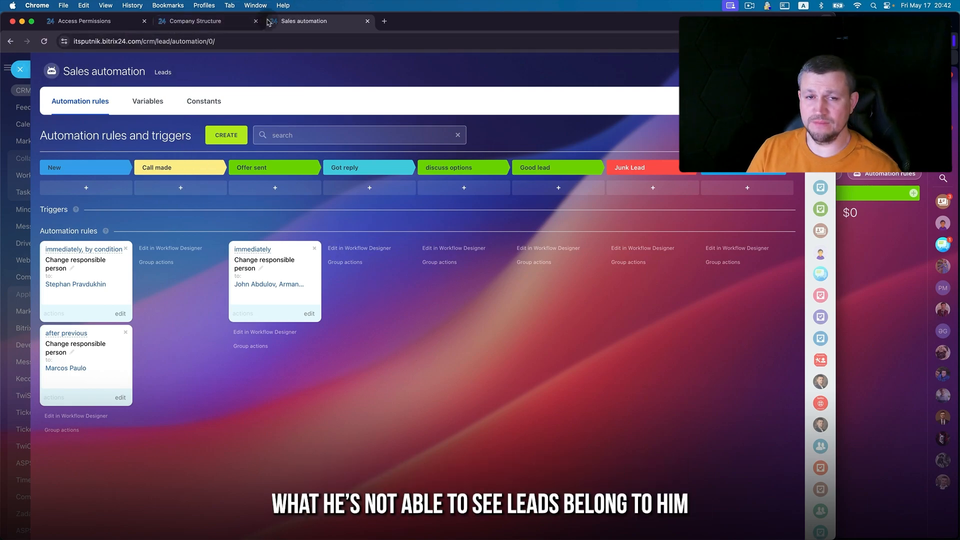
left_click(21, 71)
Test the reassignment by moving the test lead from Call made to Offer sent as the test user in Opera, and again in Chrome.
left_click_drag(471, 282, 300, 274)
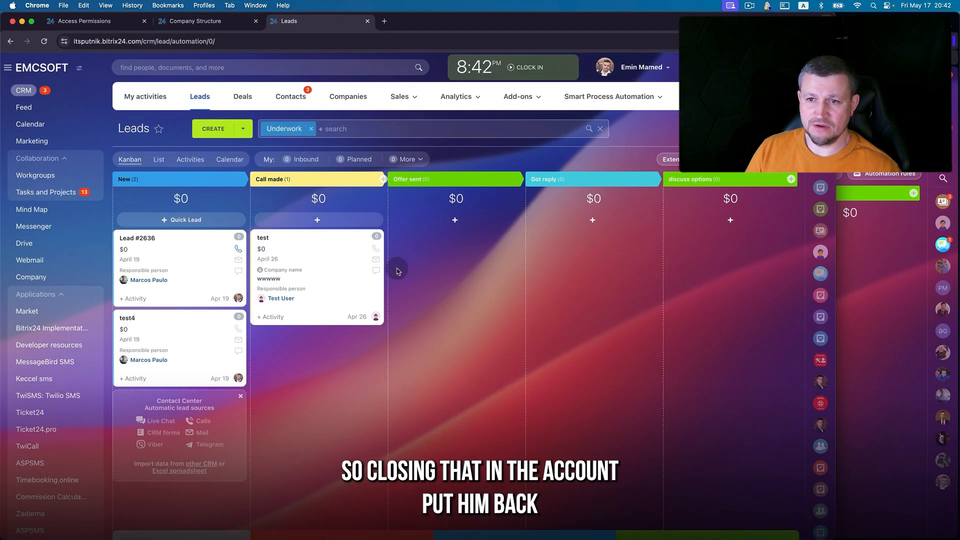
key("super+Tab")
key("super+r")
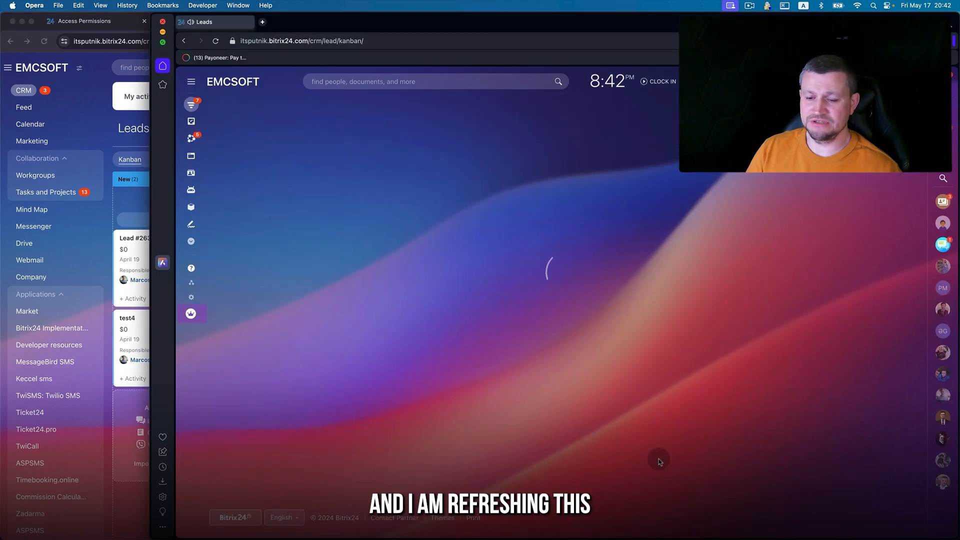
left_click_drag(422, 281, 510, 280)
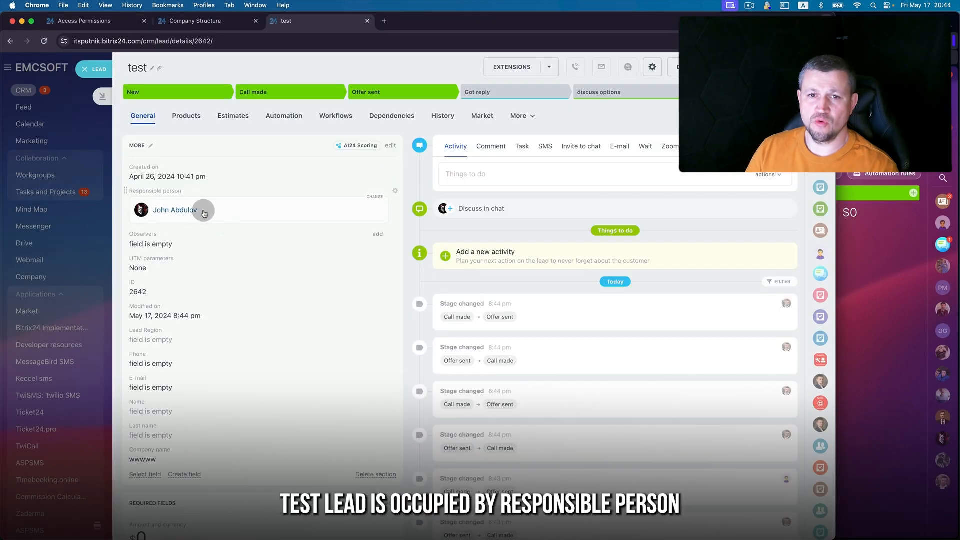
left_click(86, 69)
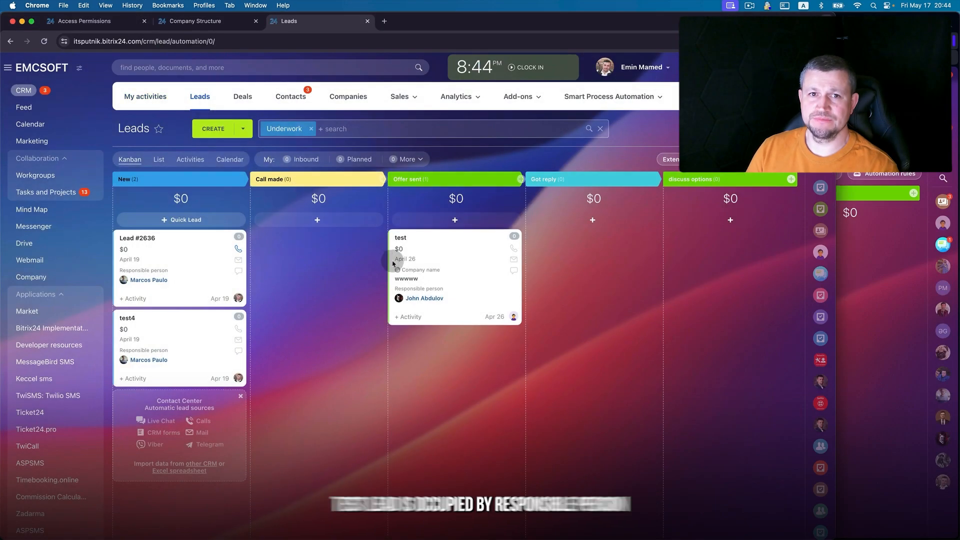
left_click_drag(458, 271, 409, 271)
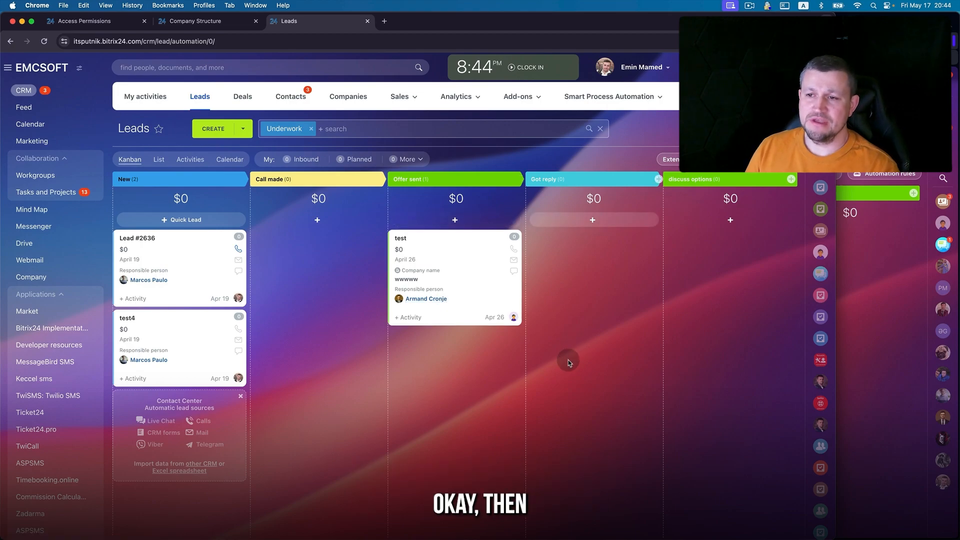
Reload the test user's lead board in Opera and compare it with the company structure and the Caller manager role permissions.
left_click(869, 280)
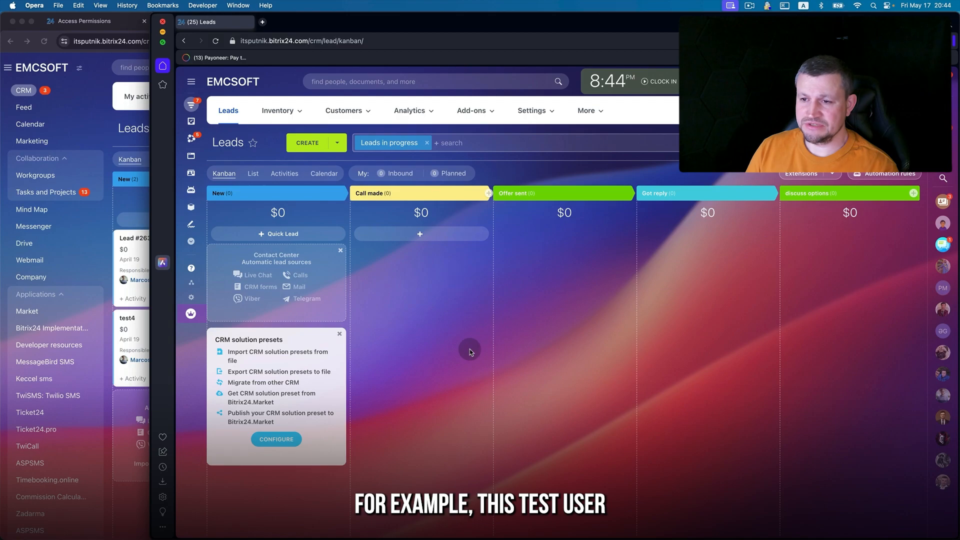
key("super+r")
left_click(97, 25)
left_click(219, 24)
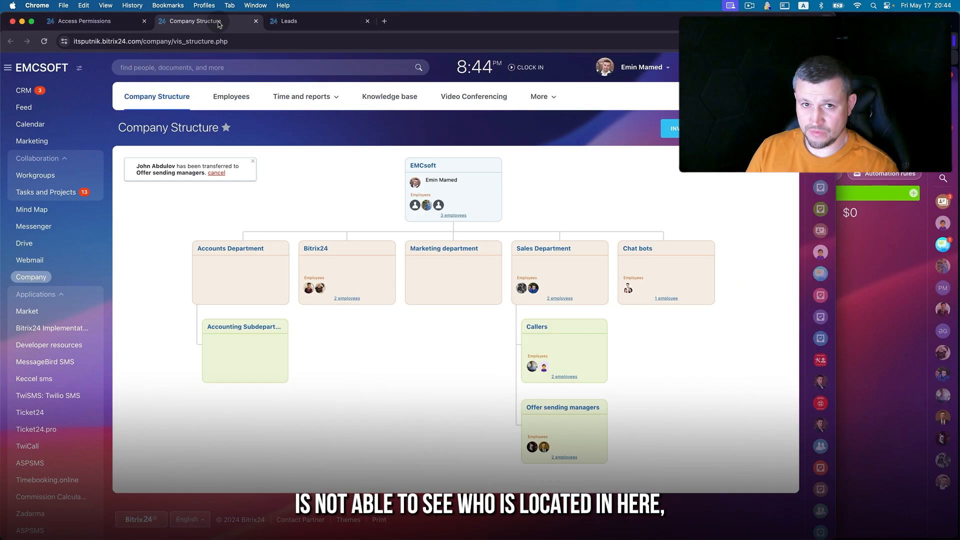
left_click(882, 342)
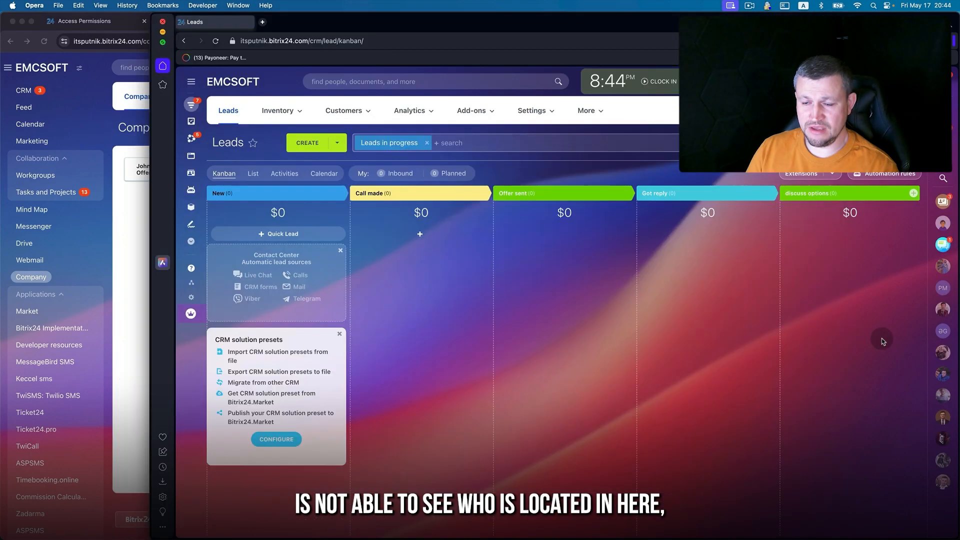
left_click(96, 24)
right_click(190, 26)
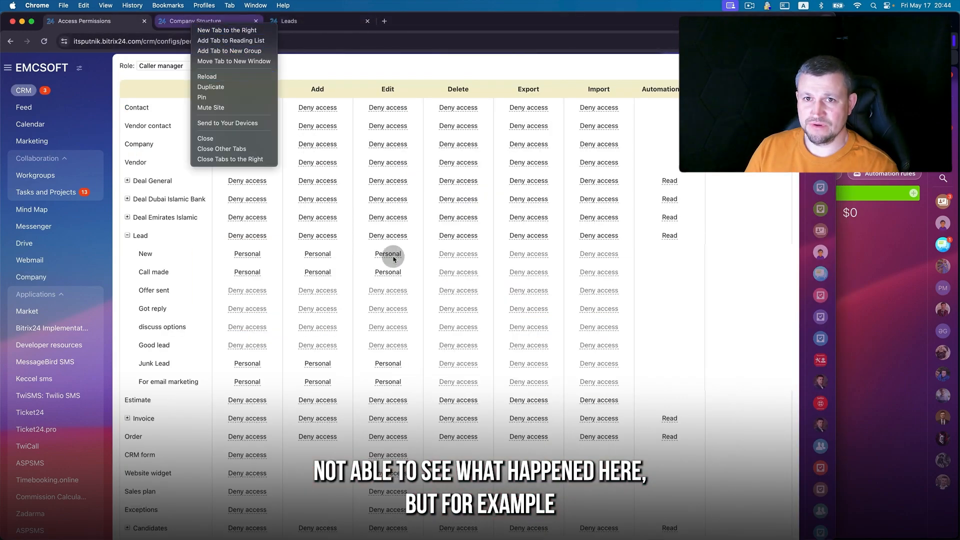
Transfer the test user to the Offer sending managers department and make them responsible for the test lead in Offer sent.
left_click(195, 21)
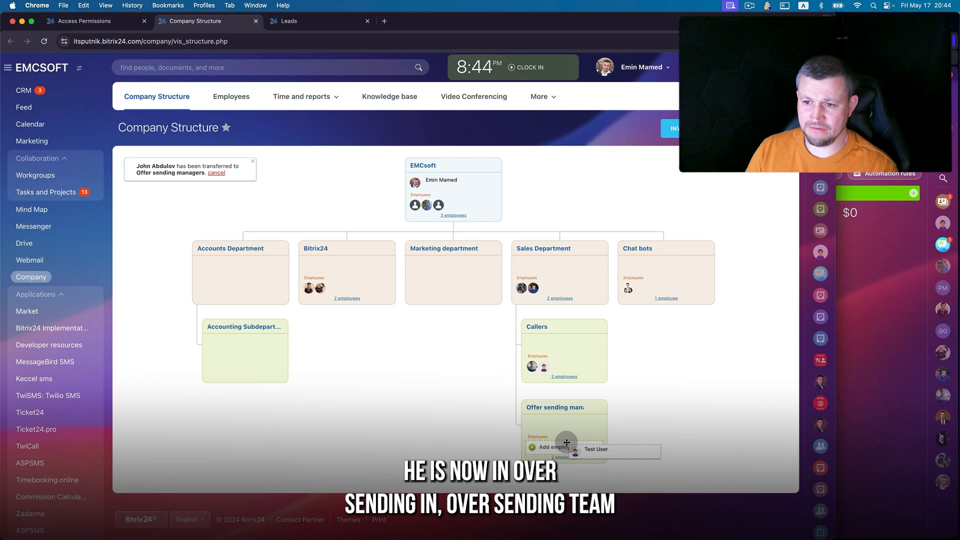
left_click(315, 22)
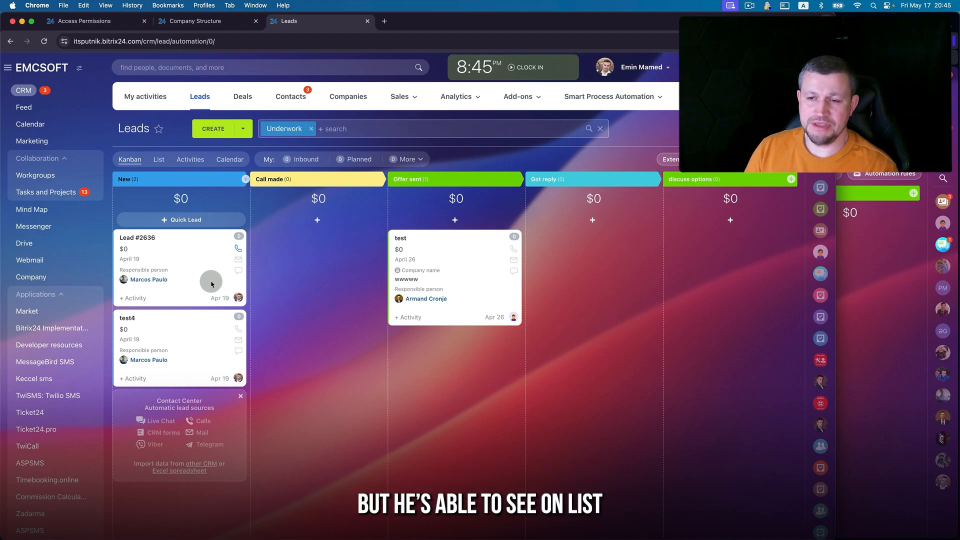
left_click(401, 238)
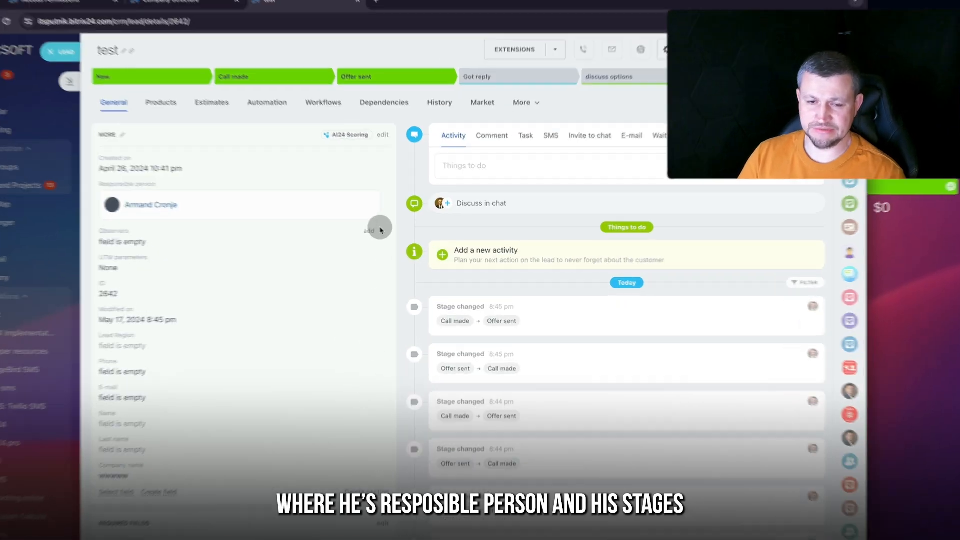
left_click(100, 75)
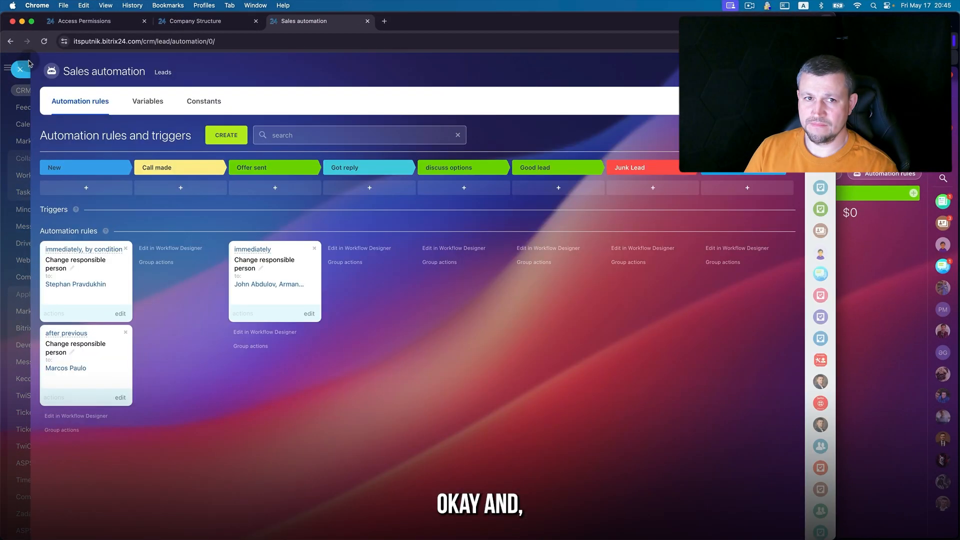
left_click(26, 66)
Reload the test user's lead board in Opera, and check the Offer sending managers department in Chrome's company structure.
key("super+Tab")
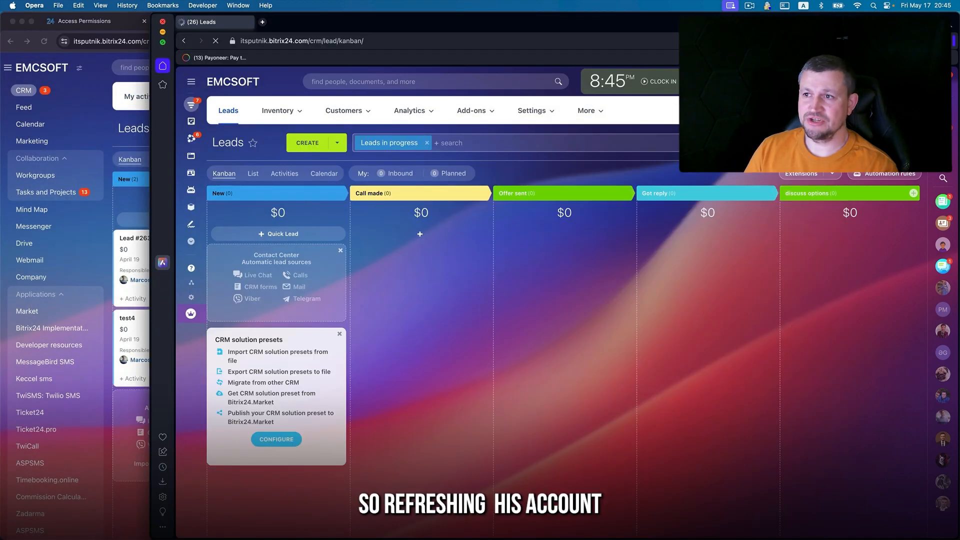
key("super+Tab")
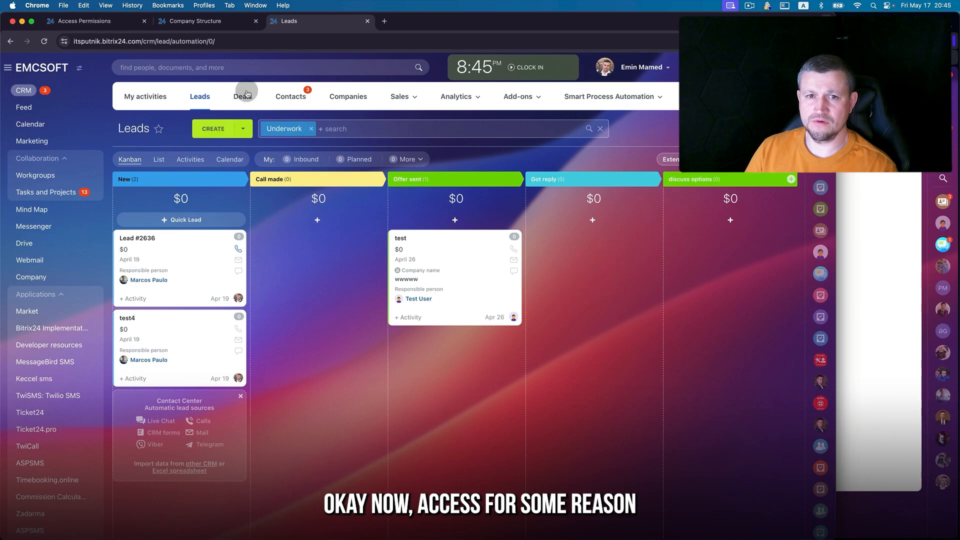
left_click(219, 22)
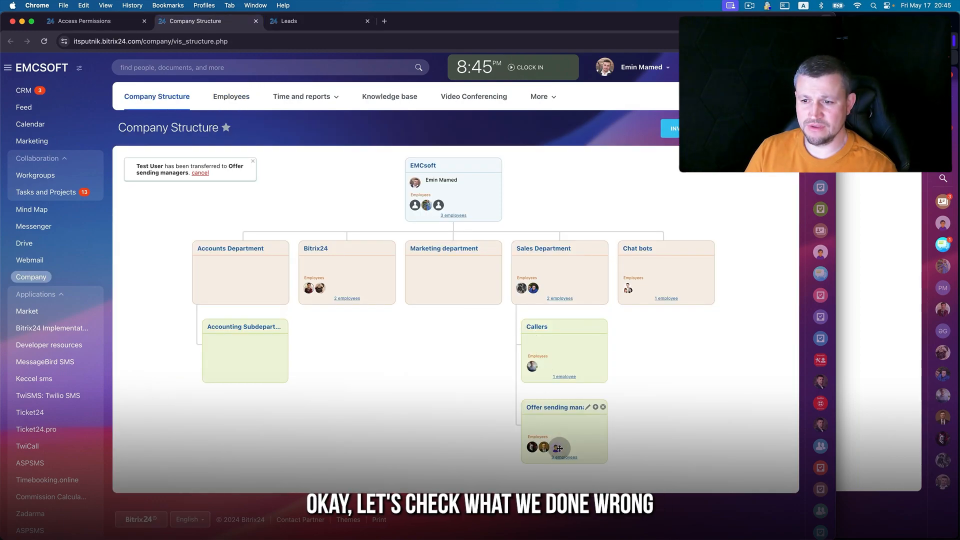
Save the Caller manager role's permissions and return to the CRM access permissions list.
left_click(102, 21)
scroll(182, 253, "down", 5)
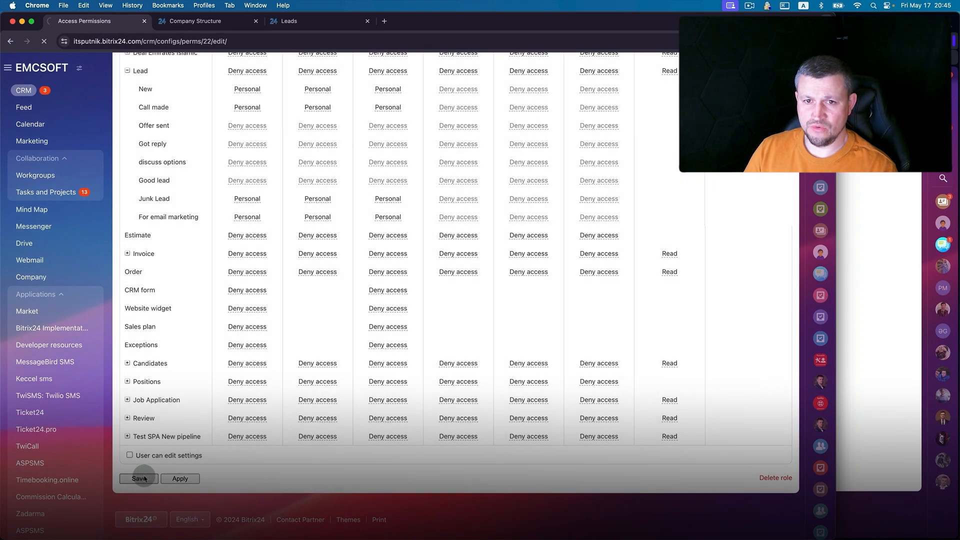
left_click(142, 477)
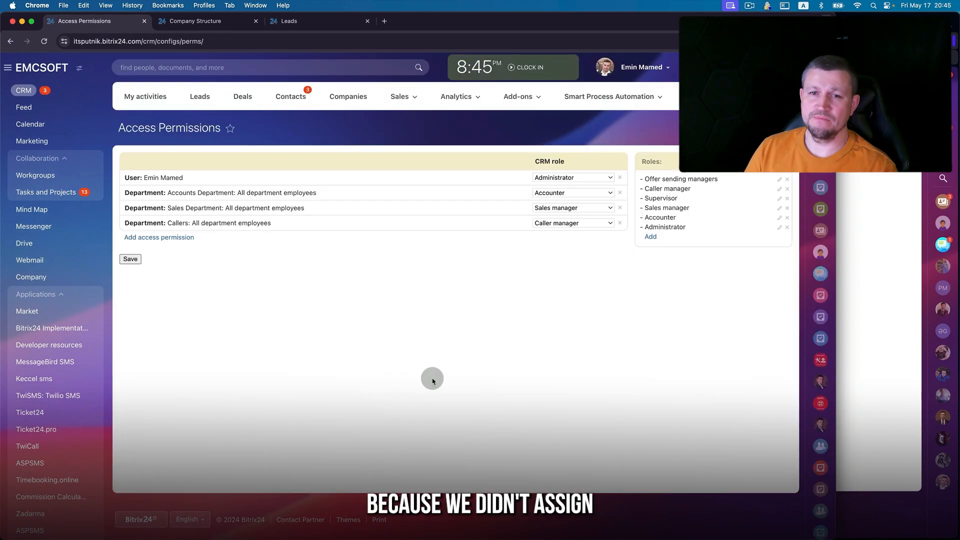
Give all employees of the Offer sending managers department the Offer sending managers CRM role and save the access permissions.
left_click(164, 237)
left_click(242, 236)
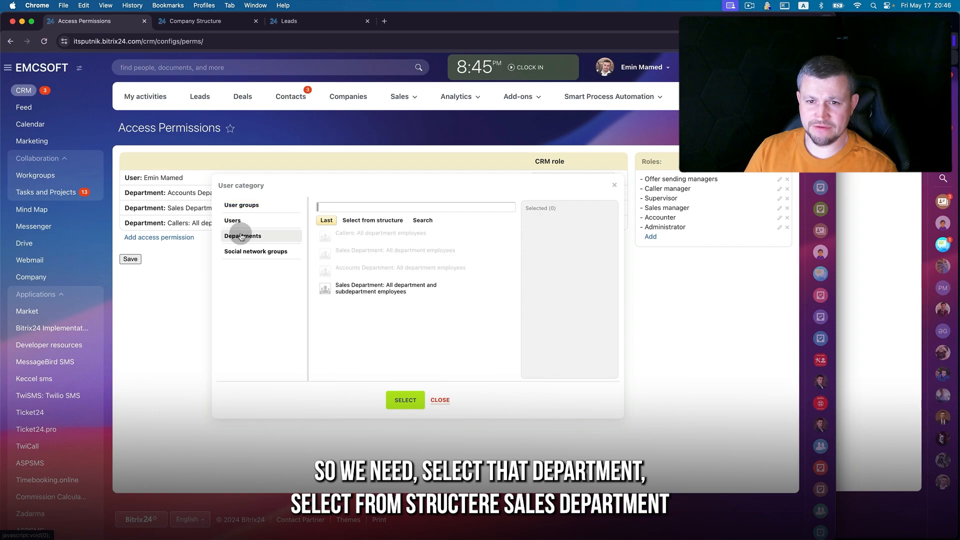
left_click(371, 221)
left_click(329, 314)
scroll(369, 340, "down", 2)
left_click(338, 290)
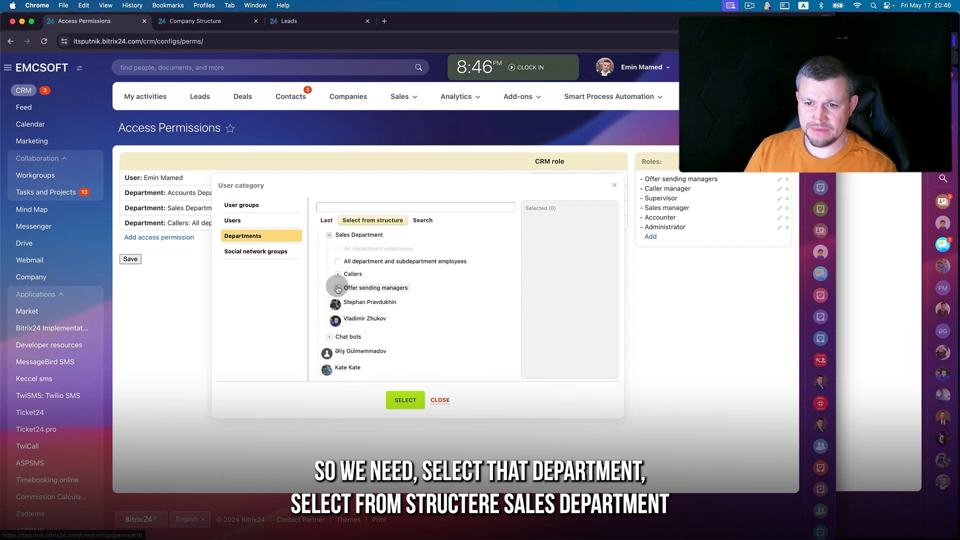
left_click(344, 302)
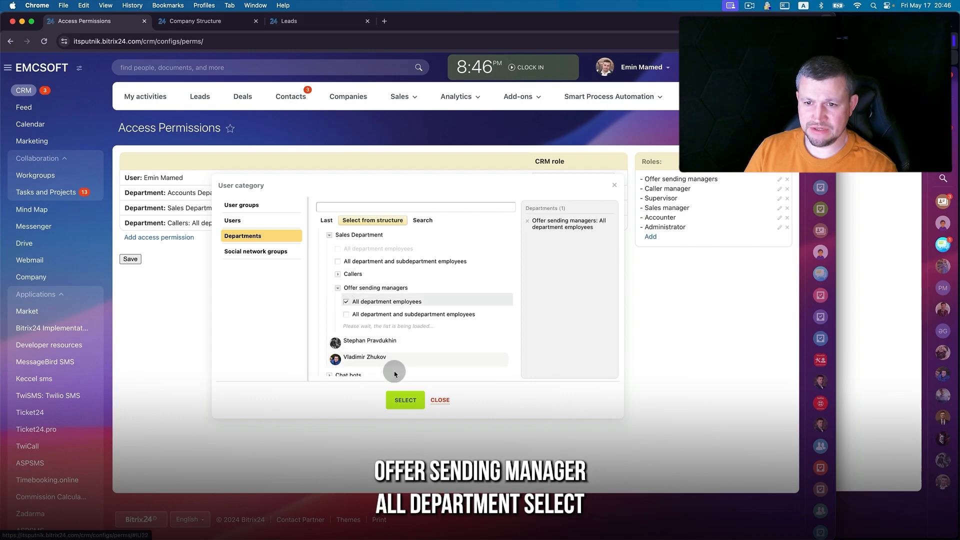
left_click(406, 401)
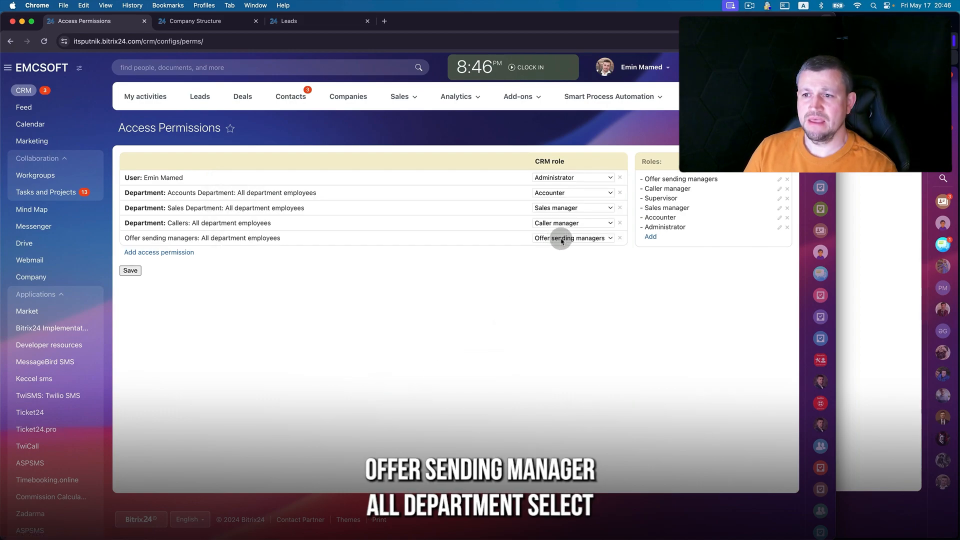
left_click(129, 273)
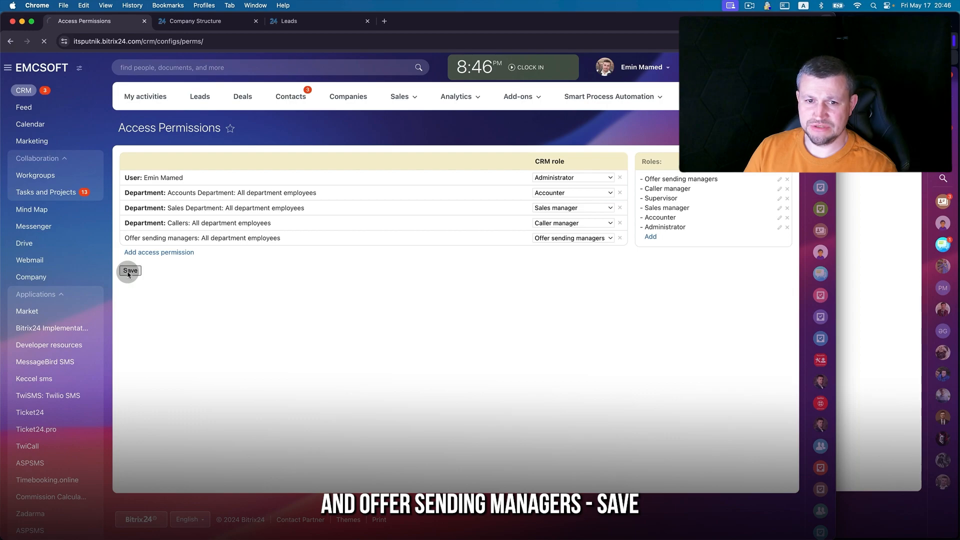
Switch to Opera, reload the test user's lead board and move the test lead from Offer sent to Got reply.
left_click(884, 402)
key("super+r")
left_click_drag(564, 266, 650, 265)
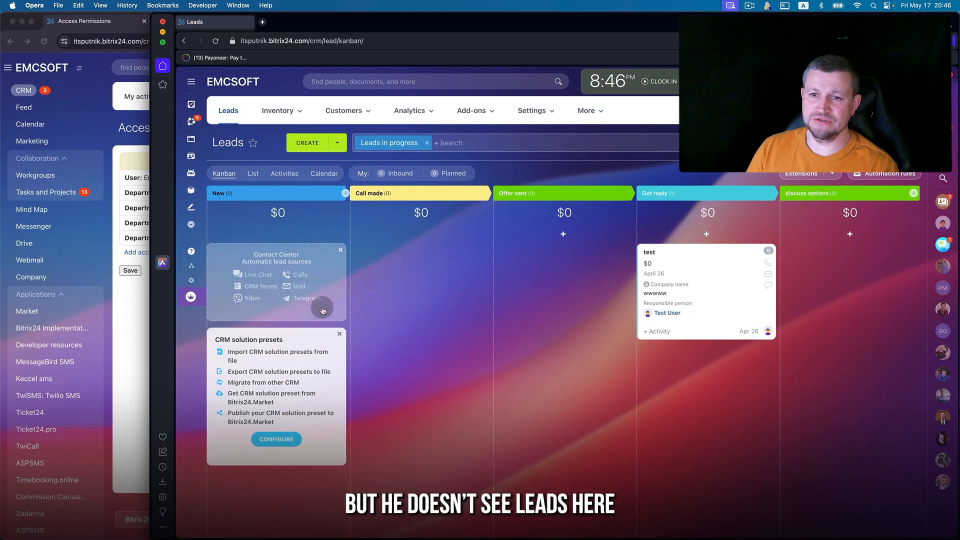
Switch to Chrome and appoint the test user as head of the Sales Department in the company structure.
left_click(85, 22)
left_click(214, 23)
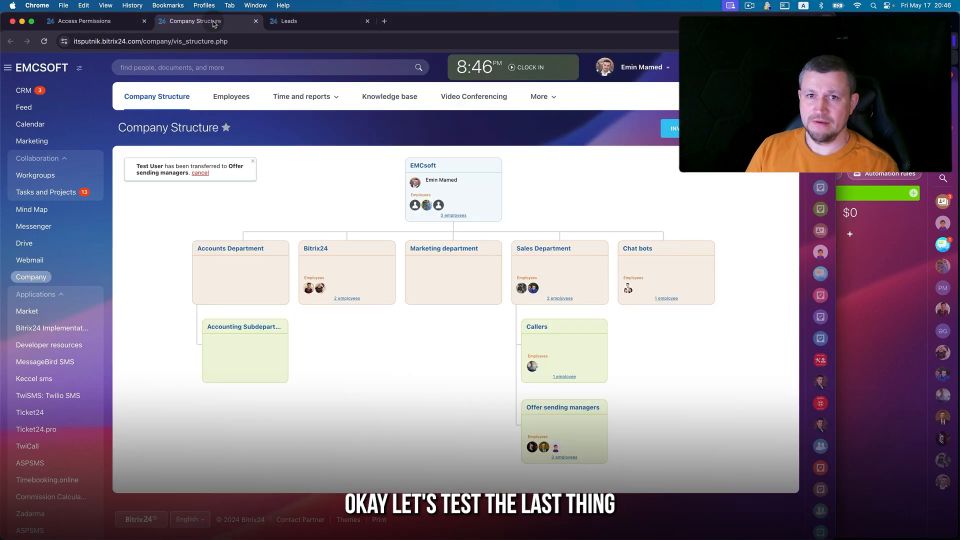
left_click_drag(554, 447, 531, 273)
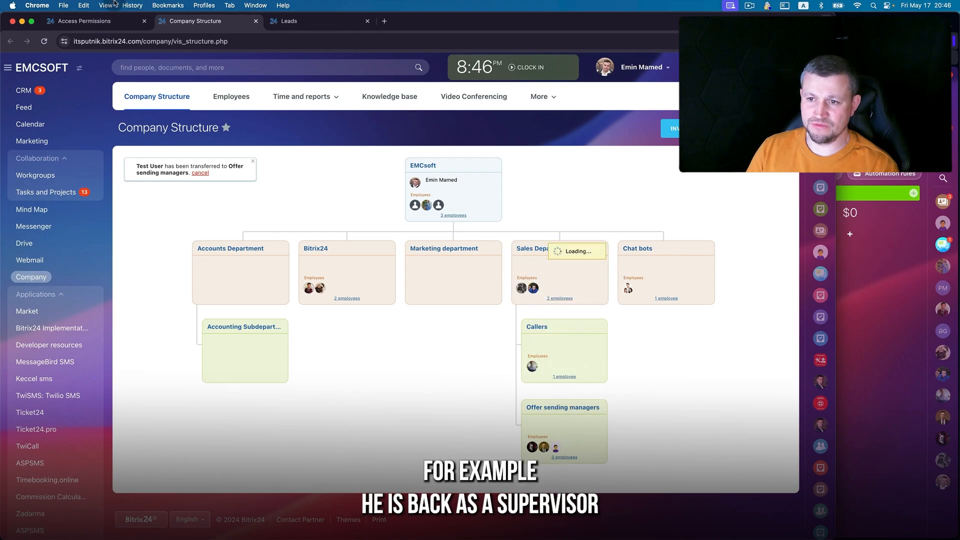
Add a CRM access permission for the test user with the Supervisor role and save it.
left_click(98, 23)
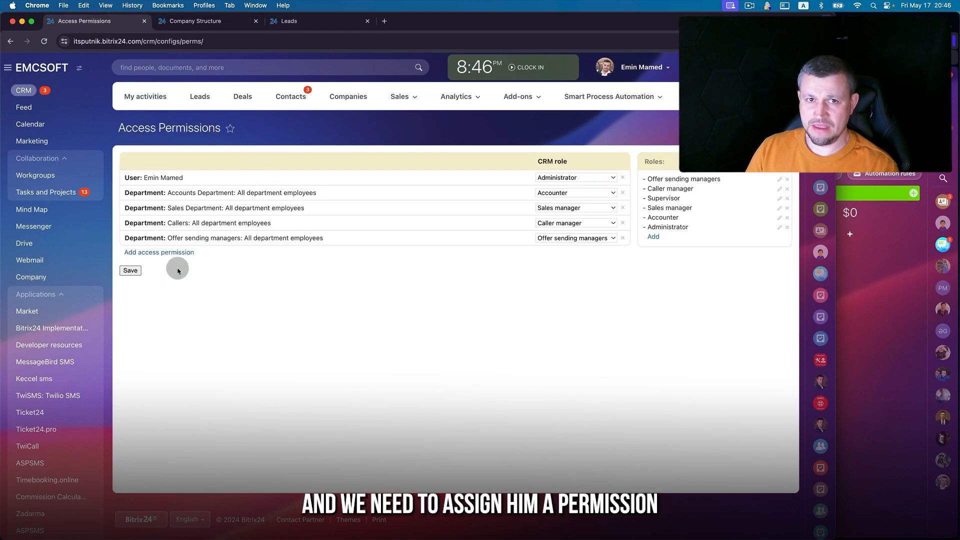
left_click(160, 257)
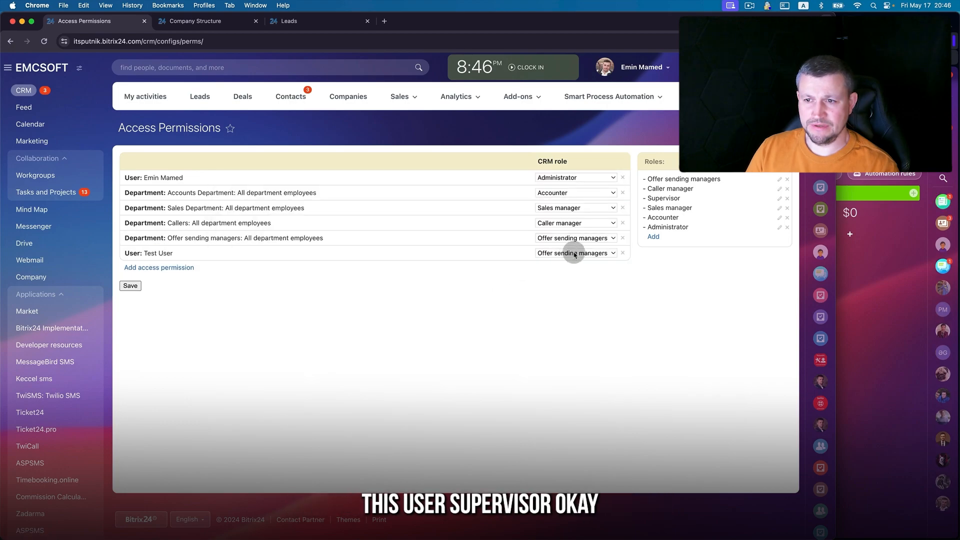
left_click(575, 274)
left_click(130, 286)
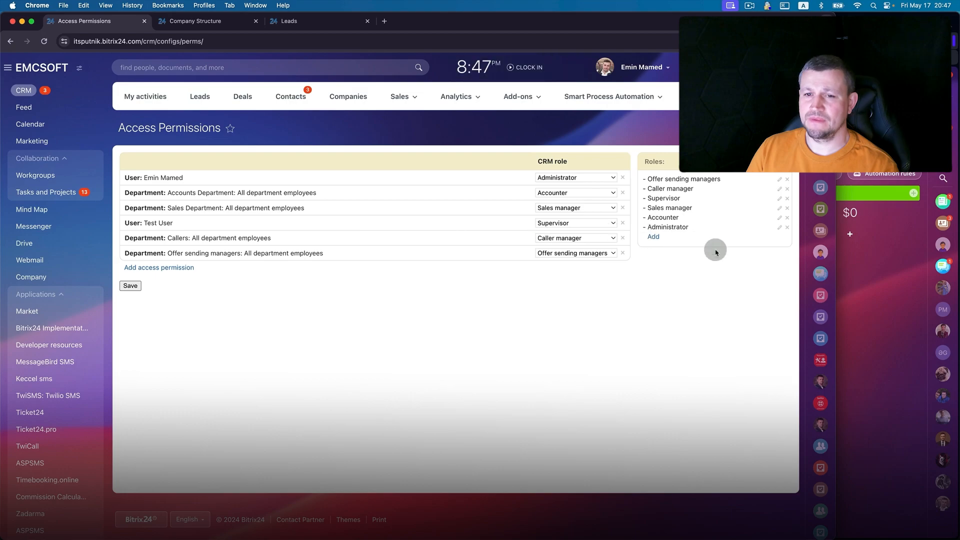
Reload the test user's lead board in Opera to check which leads a supervisor sees, and return to Chrome's access permissions.
left_click(895, 347)
key("super+r")
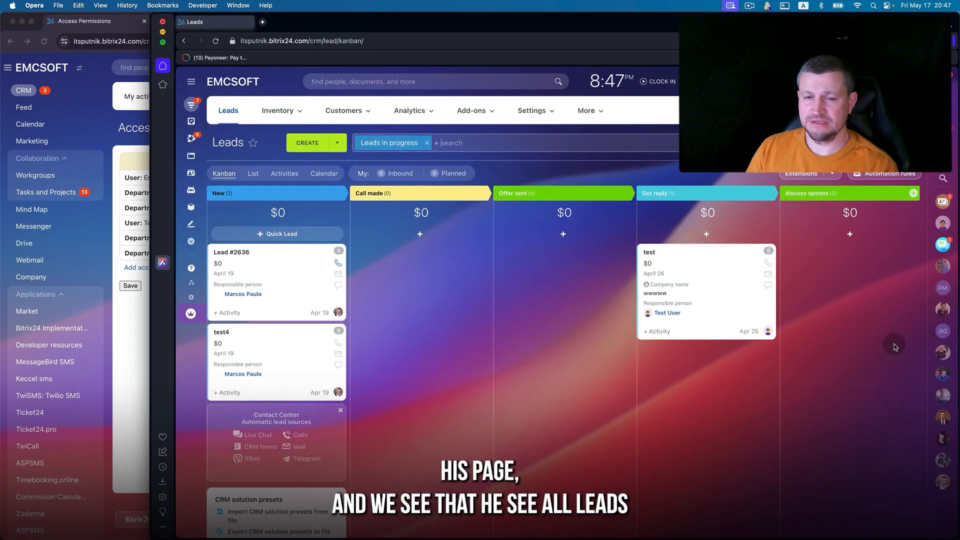
left_click(125, 356)
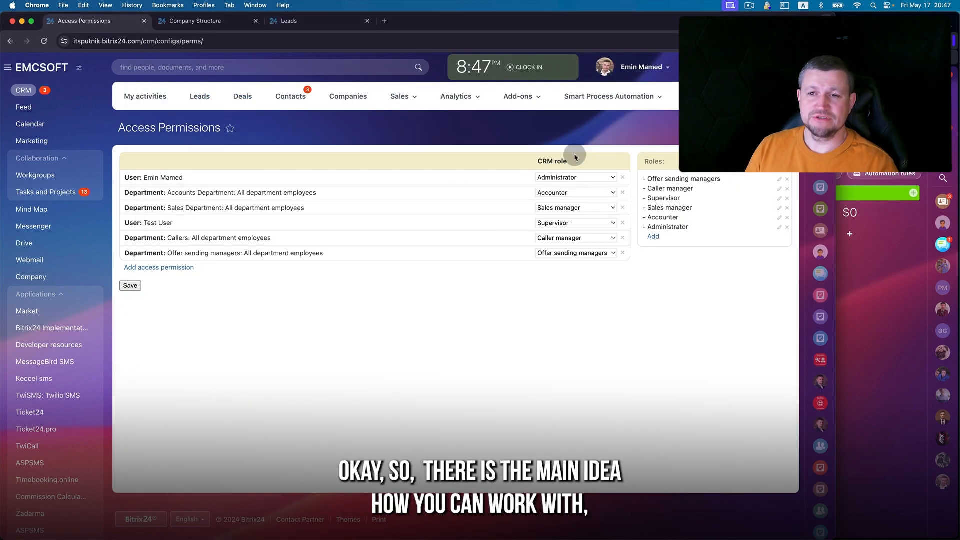
Review the company structure's departments alongside the administrator's lead board in Chrome.
left_click(653, 237)
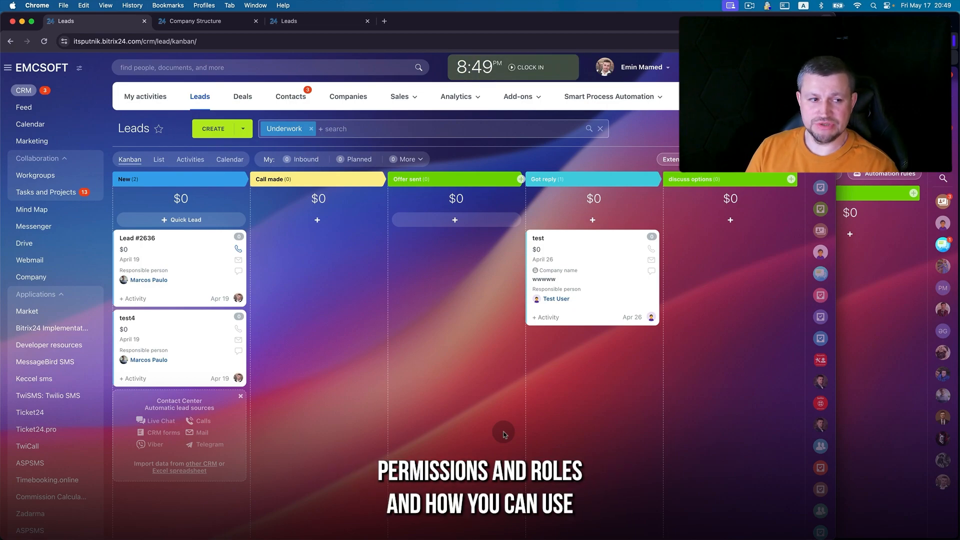
left_click(202, 22)
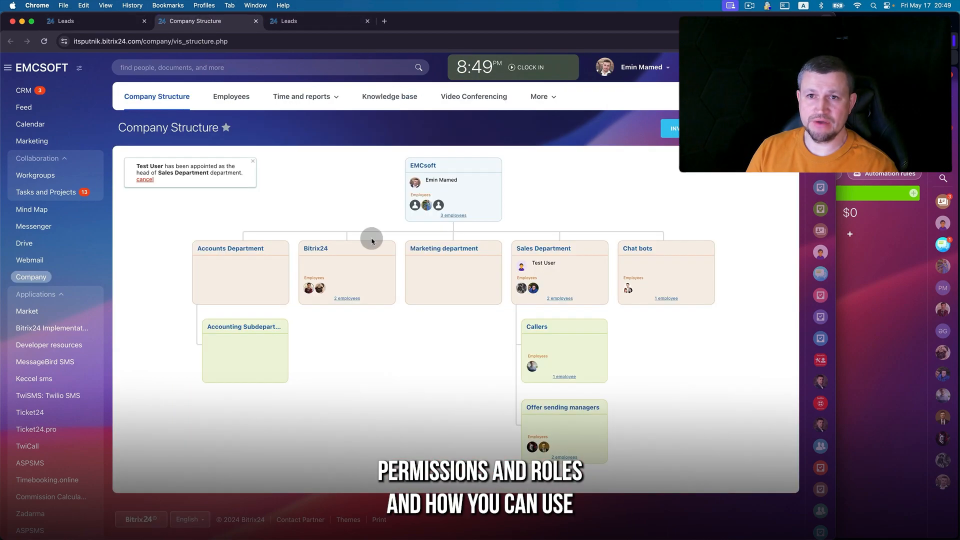
left_click(81, 20)
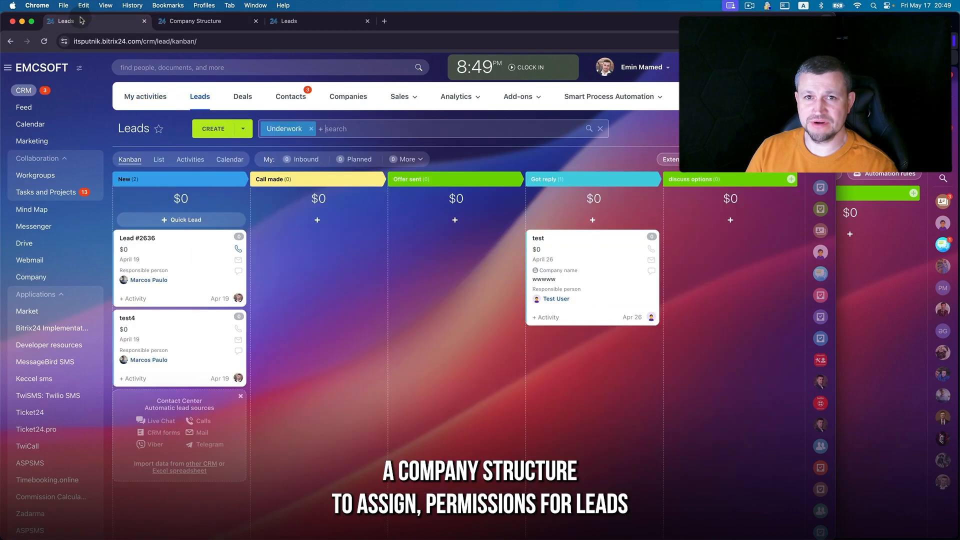
left_click(633, 109)
left_click(457, 439)
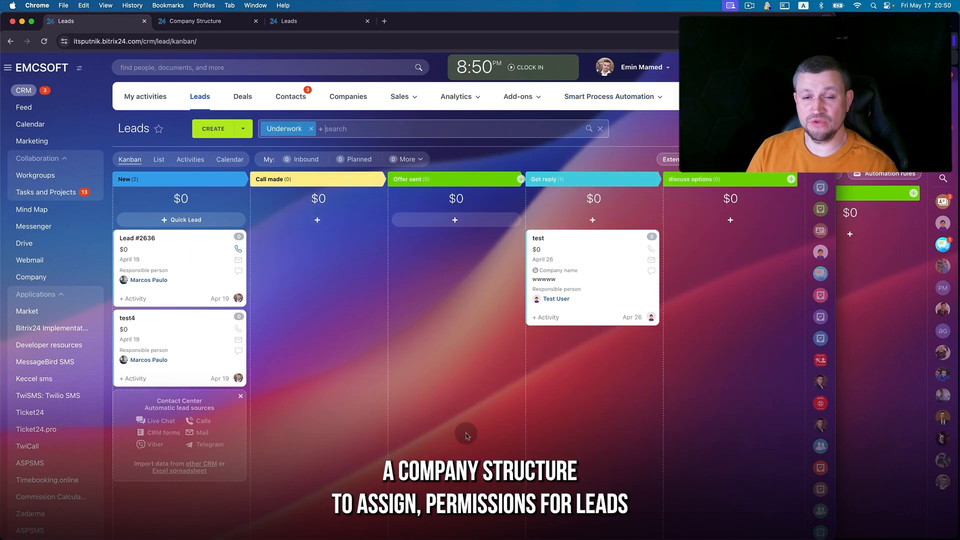